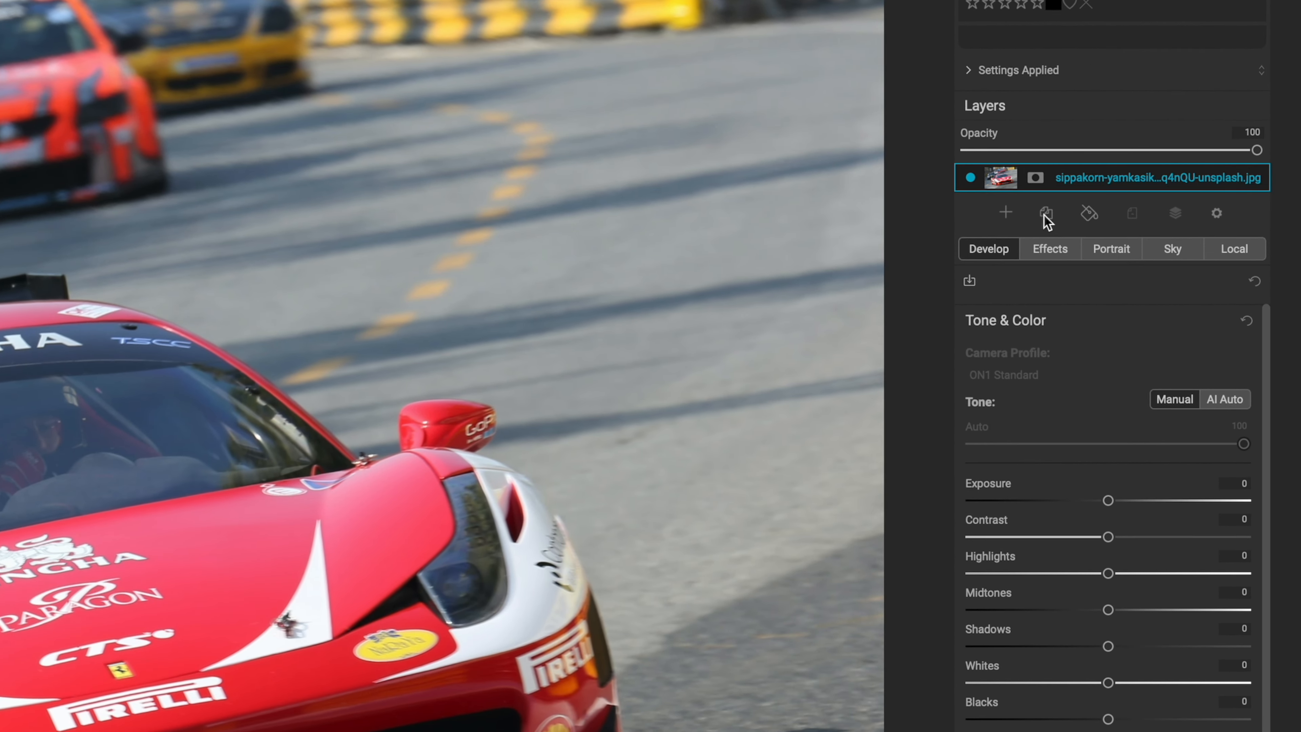
Duplicate the race car photo layer and hide the copy
left_click(1045, 214)
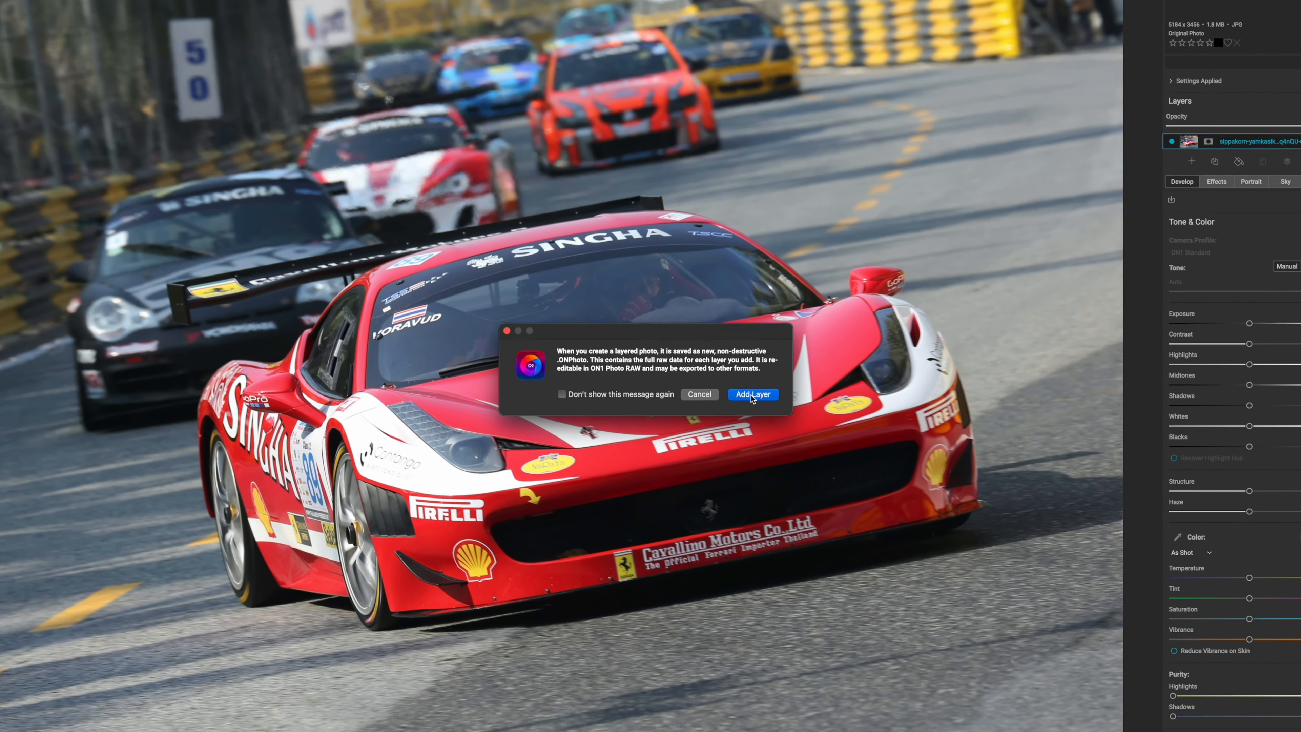
left_click(799, 388)
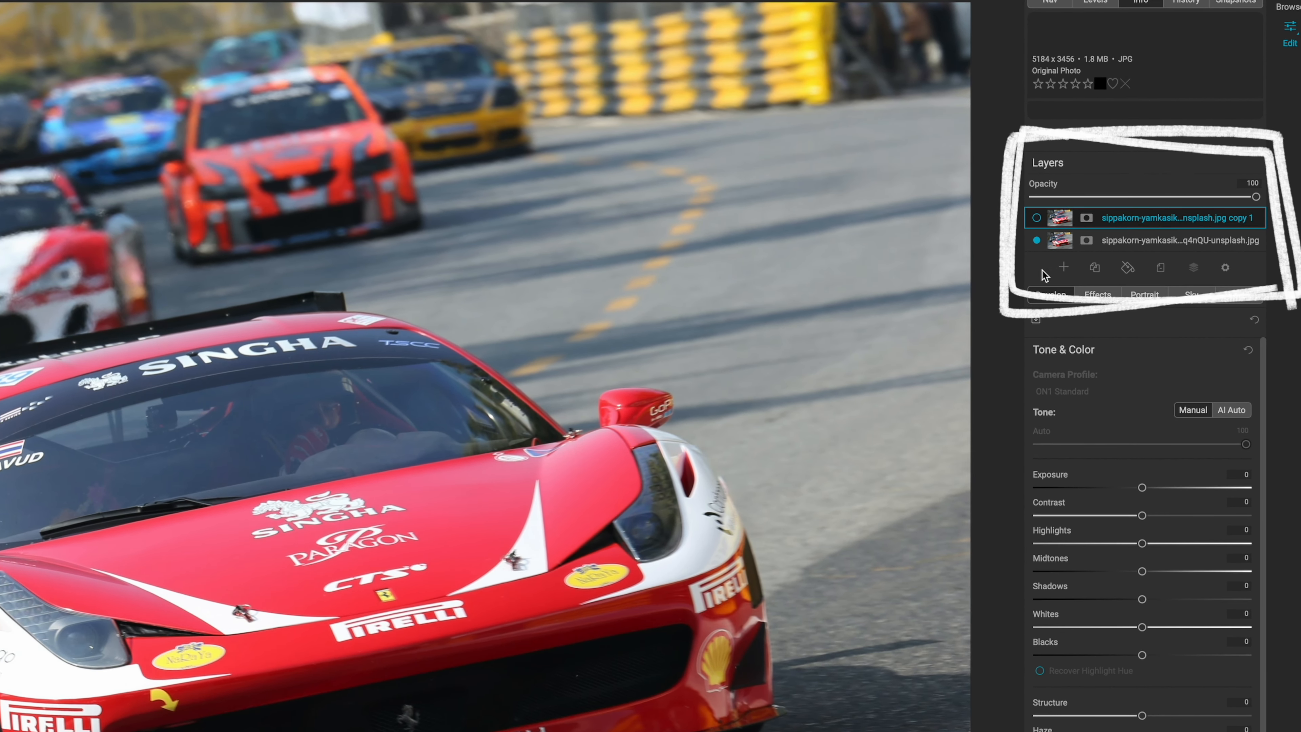
left_click(1037, 218)
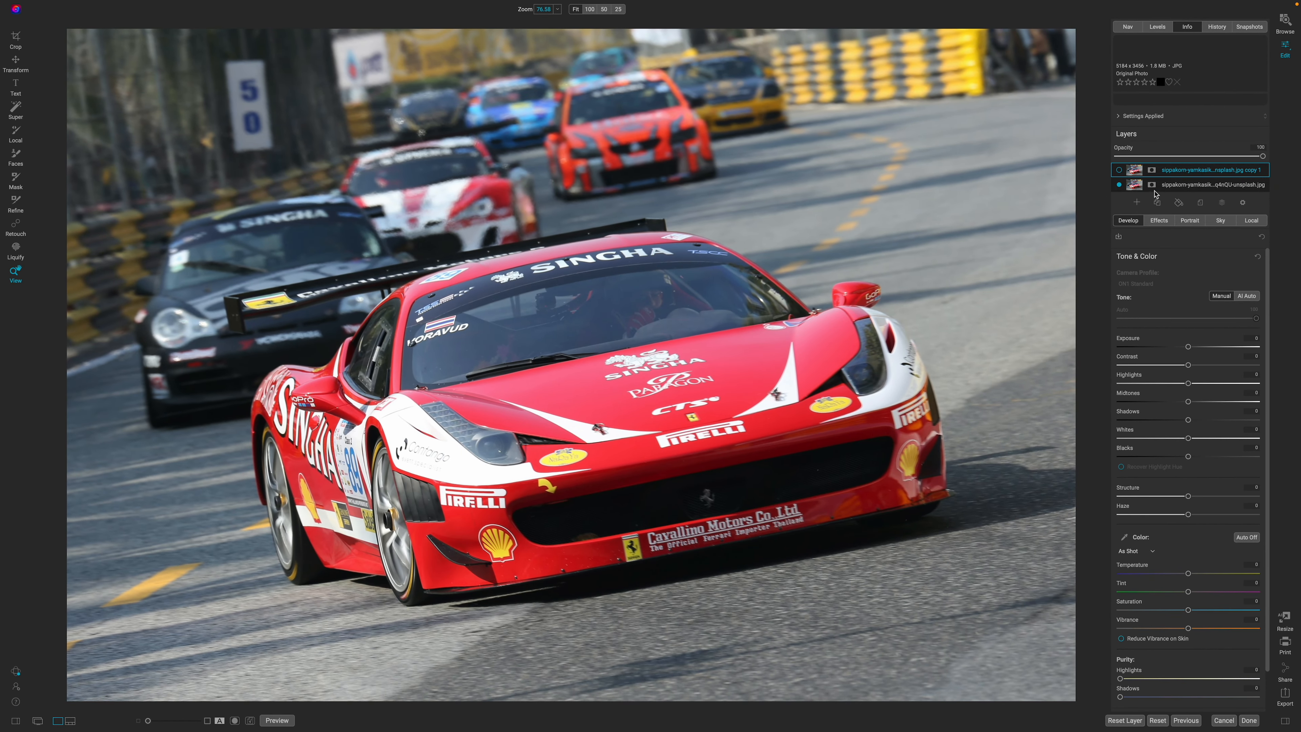
Rename the original photo layer as Color and its copy as Black and White
left_click(1177, 190)
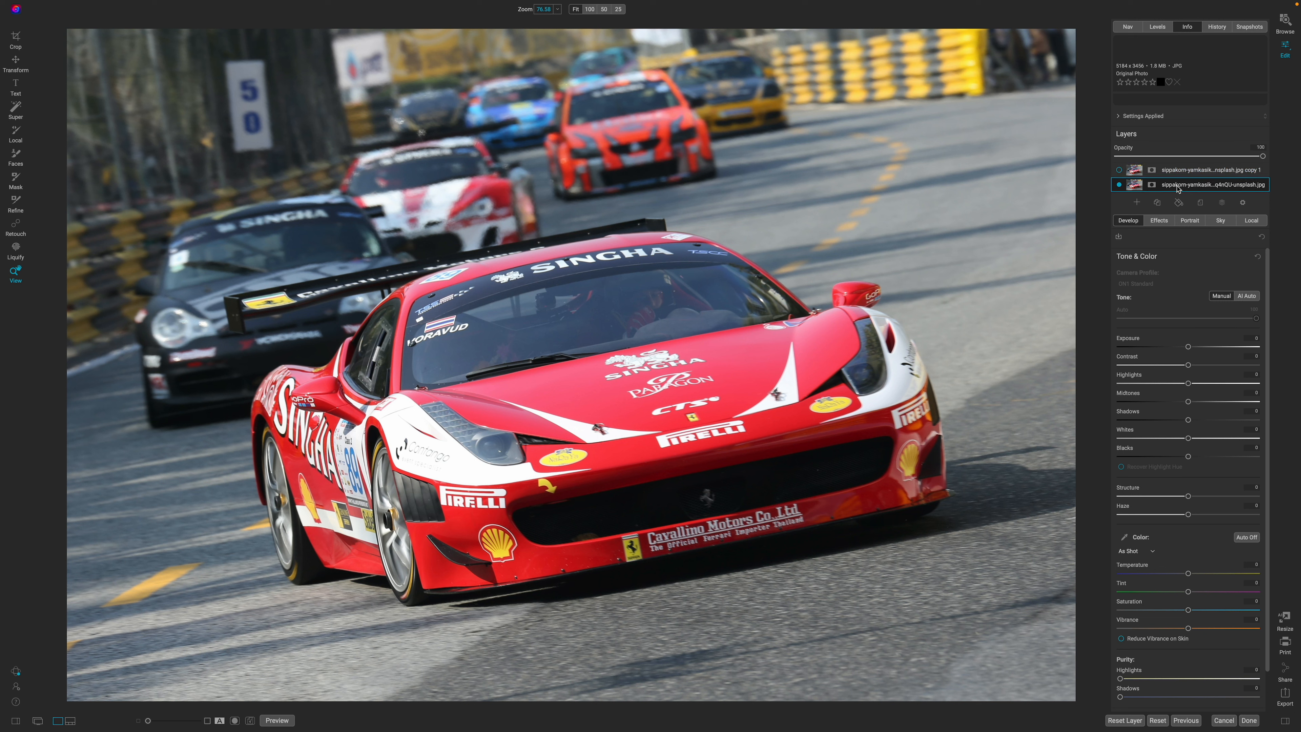
double_click(1180, 188)
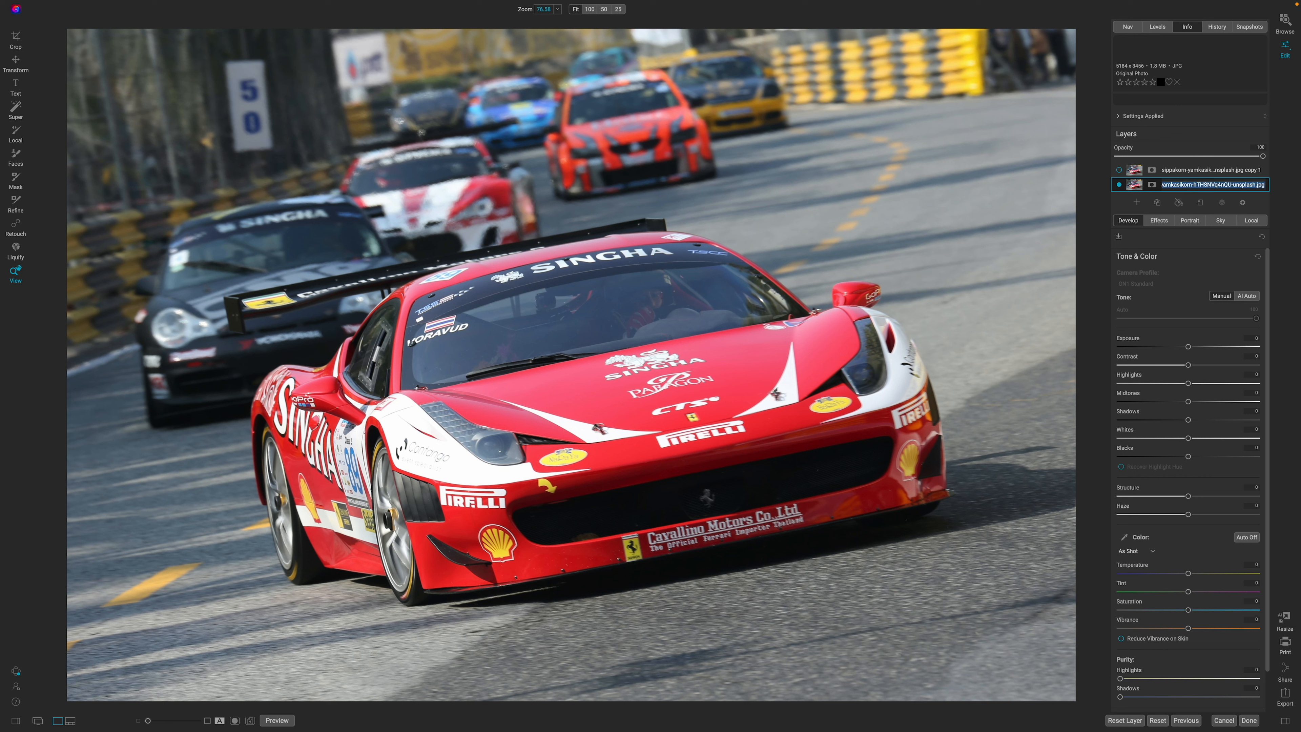
type("Color")
key("Tab")
type("Black and ")
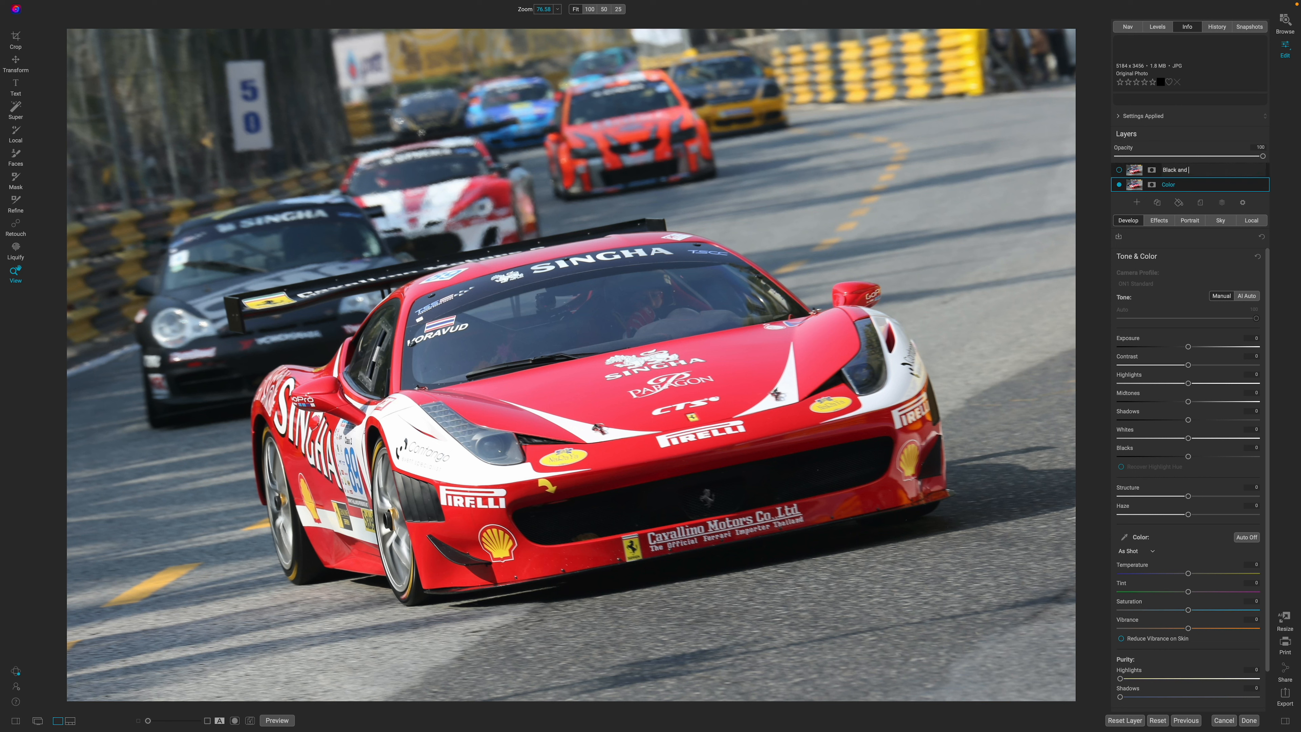
type("White")
key("Return")
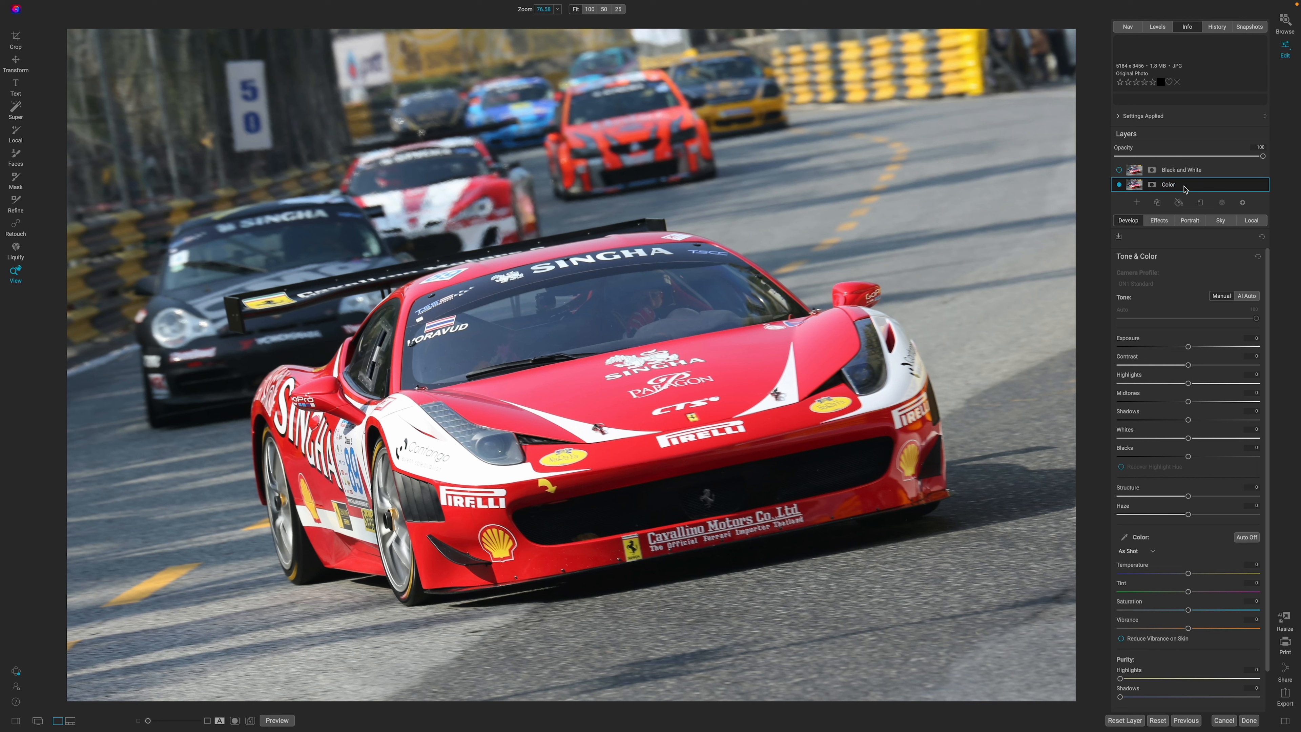
Apply AI Auto tone to the Color layer and add a Color Enhancer filter with vibrance 17
left_click(1247, 296)
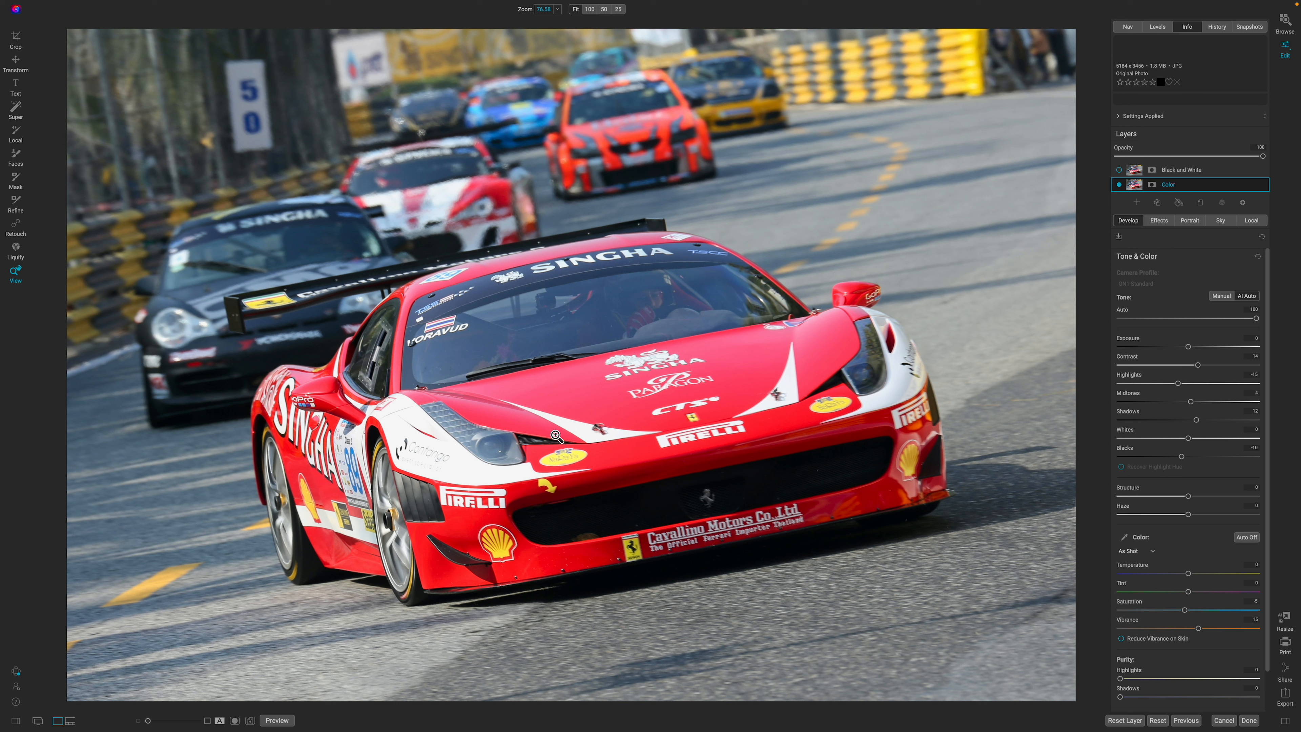
left_click(1154, 224)
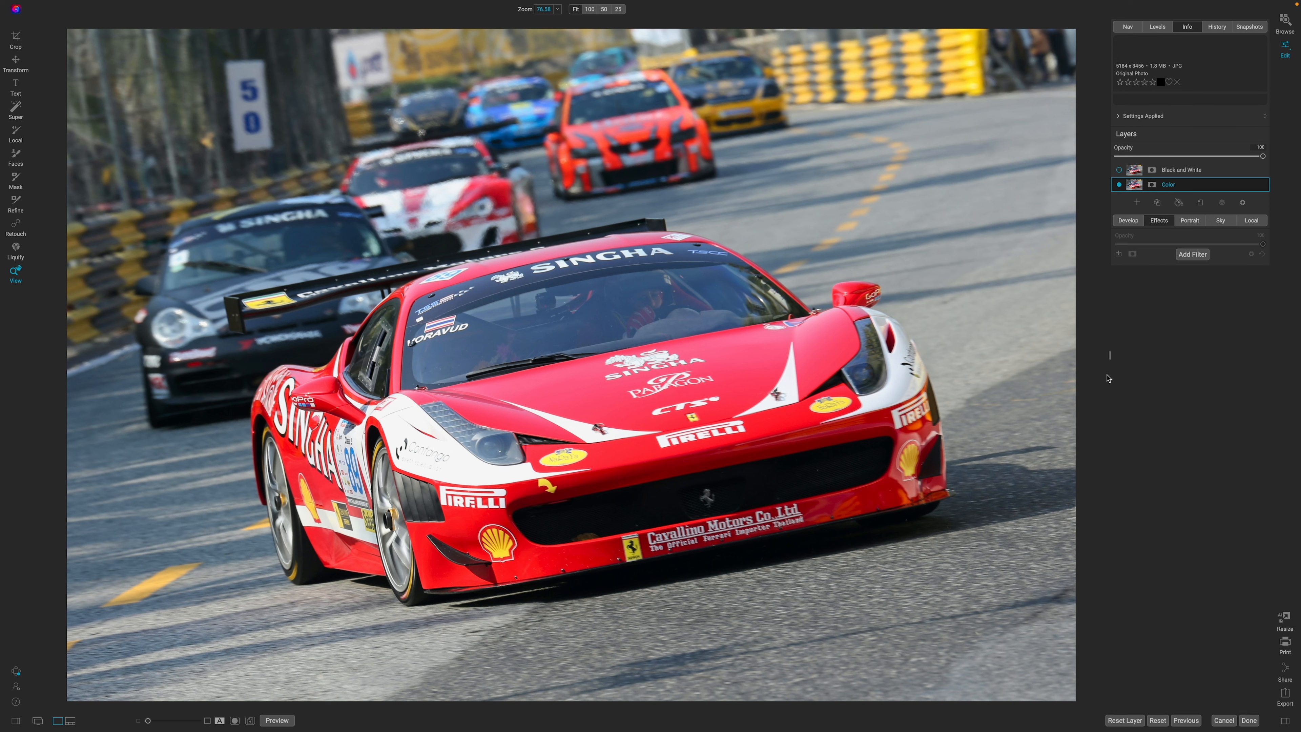
left_click(1192, 254)
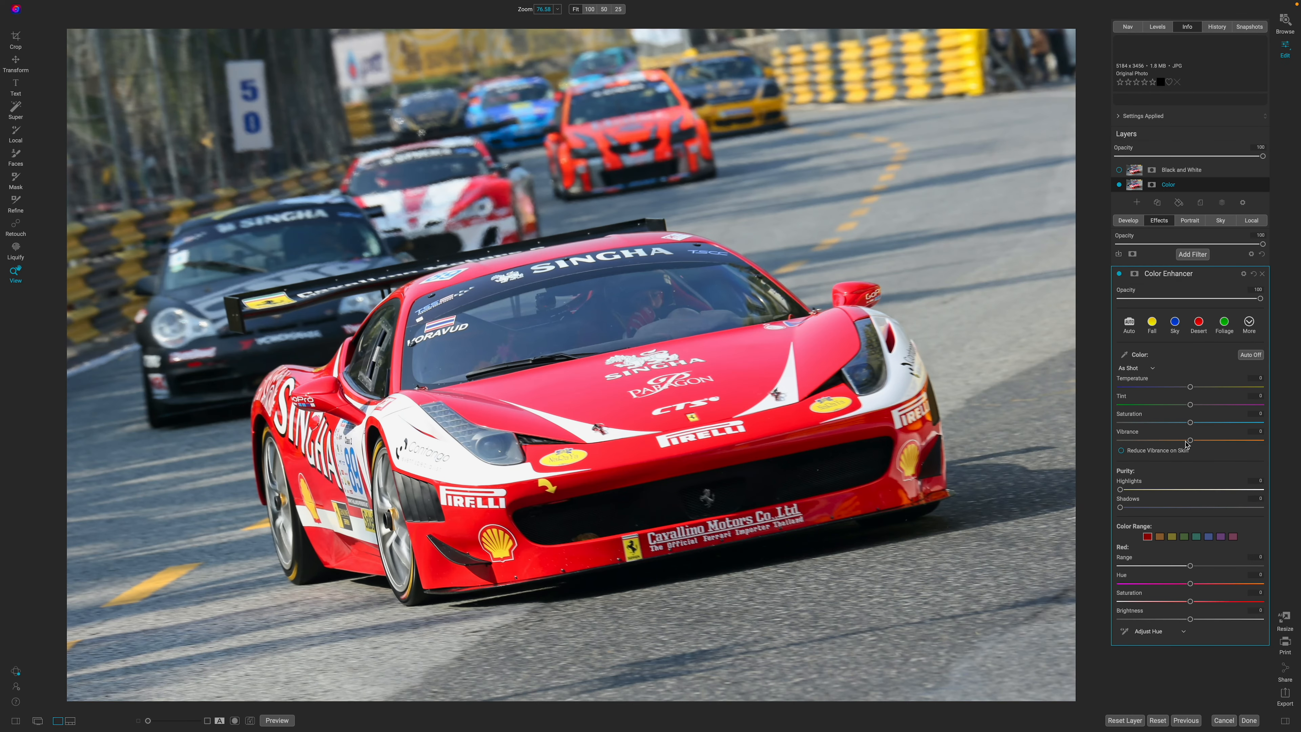
left_click_drag(1185, 441, 1218, 442)
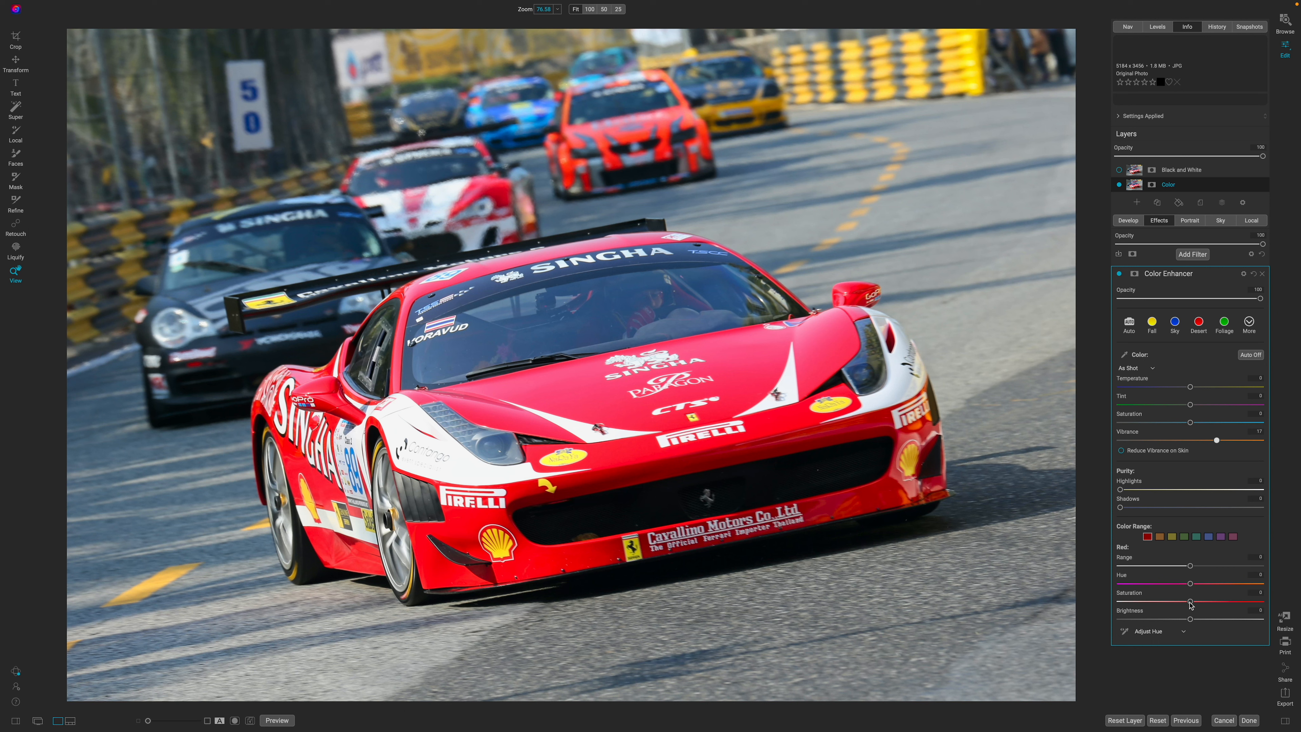
In the Color Enhancer, set the red range to saturation 14 and brightness -14, and shift the orange hue towards red
left_click_drag(1190, 601, 1169, 622)
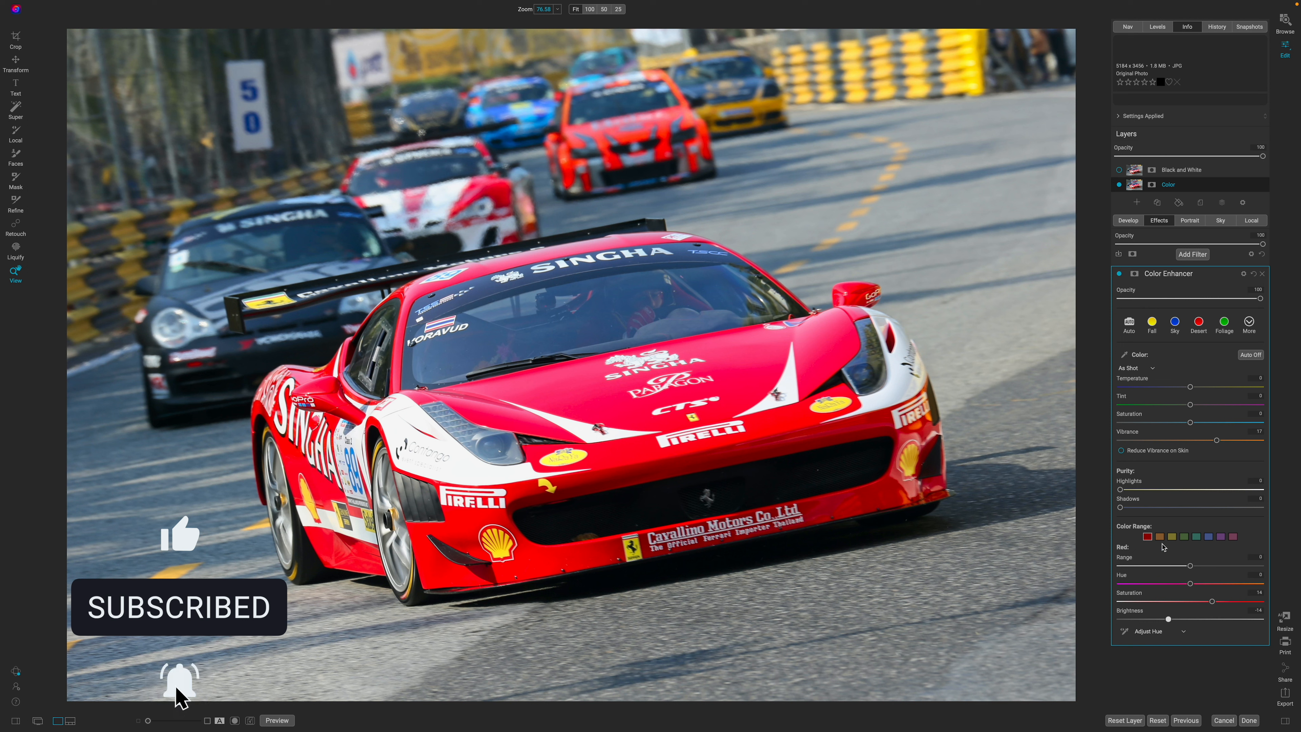
left_click(1233, 536)
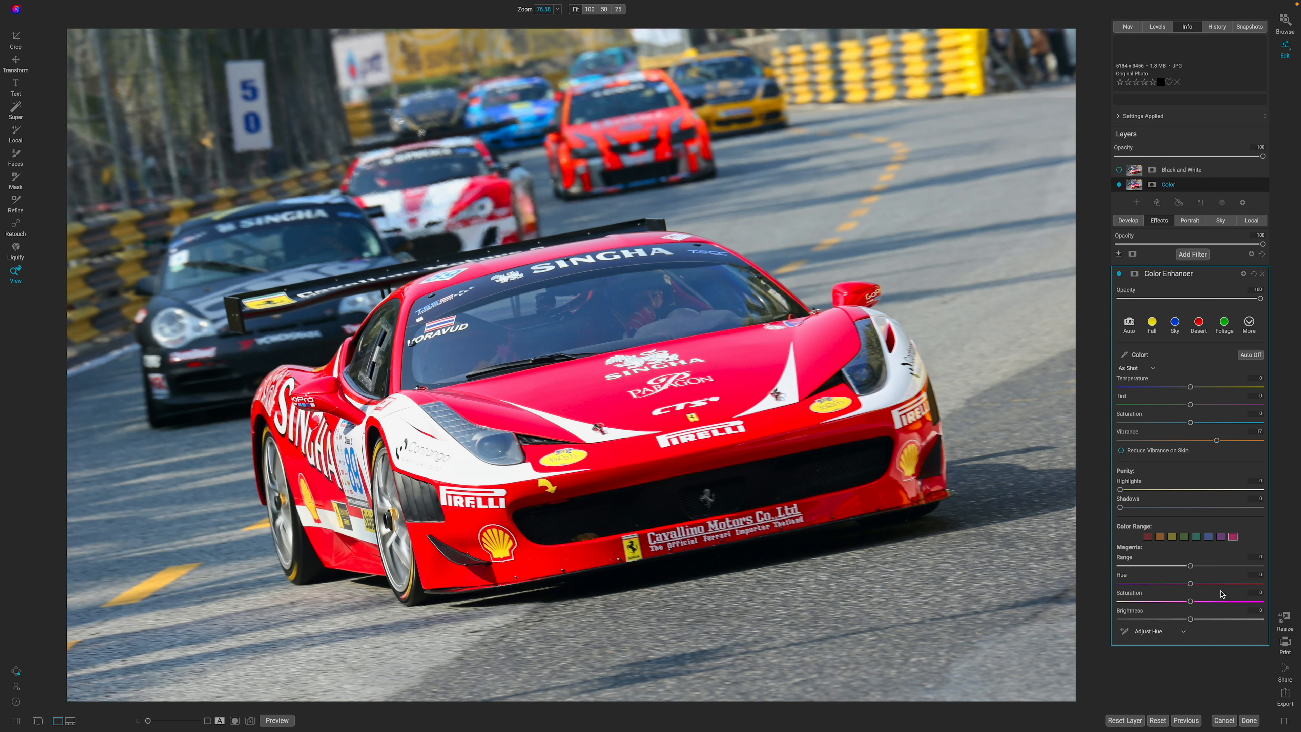
left_click_drag(1190, 583, 1125, 579)
double_click(1125, 580)
left_click(1147, 537)
left_click(1160, 537)
left_click_drag(1190, 584, 1138, 586)
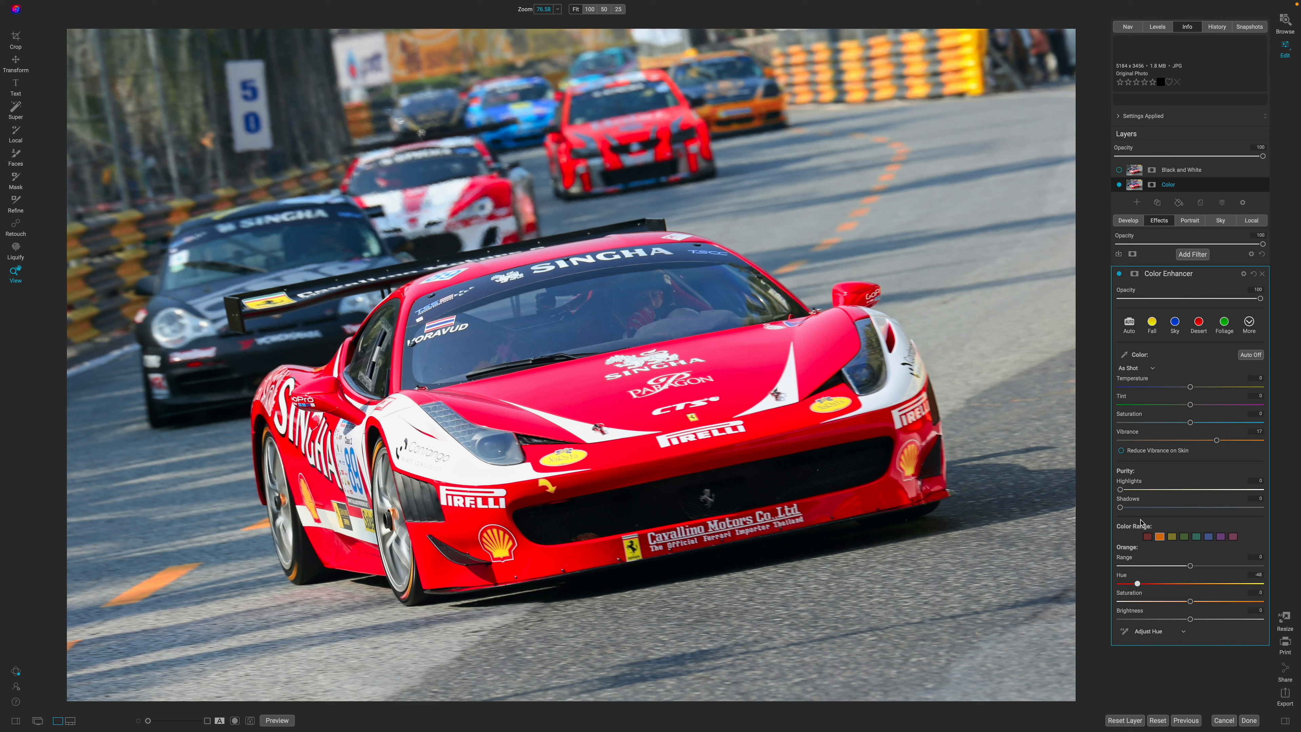
left_click(1120, 275)
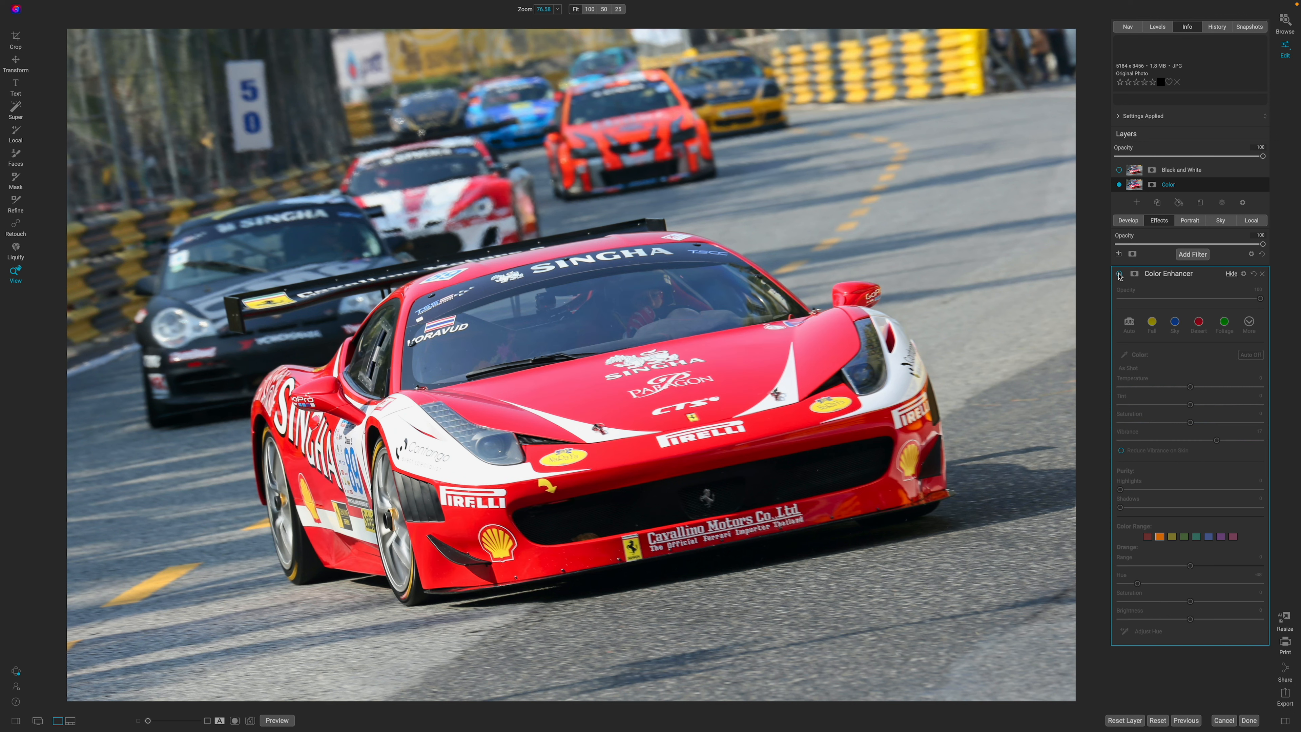
left_click(1119, 275)
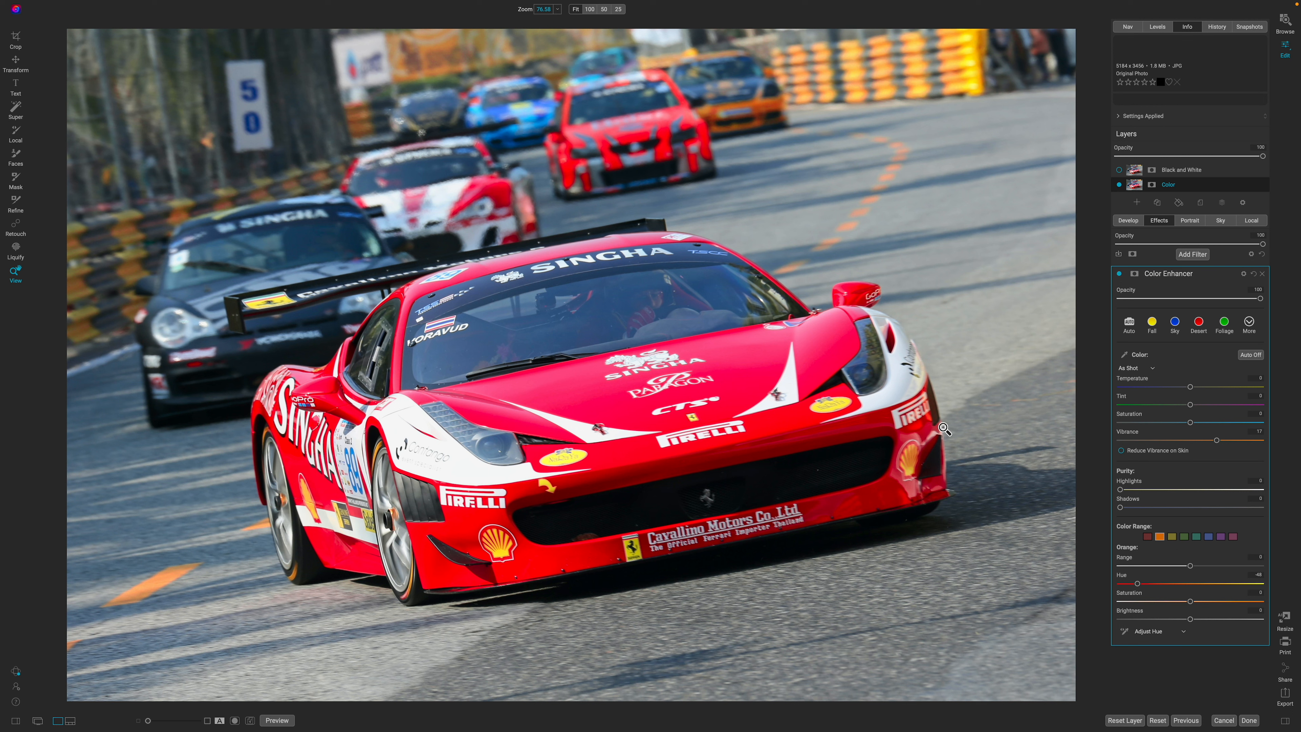
Add a Bleach Bypass filter with its default settings above the Color Enhancer on the Color layer
left_click(1203, 276)
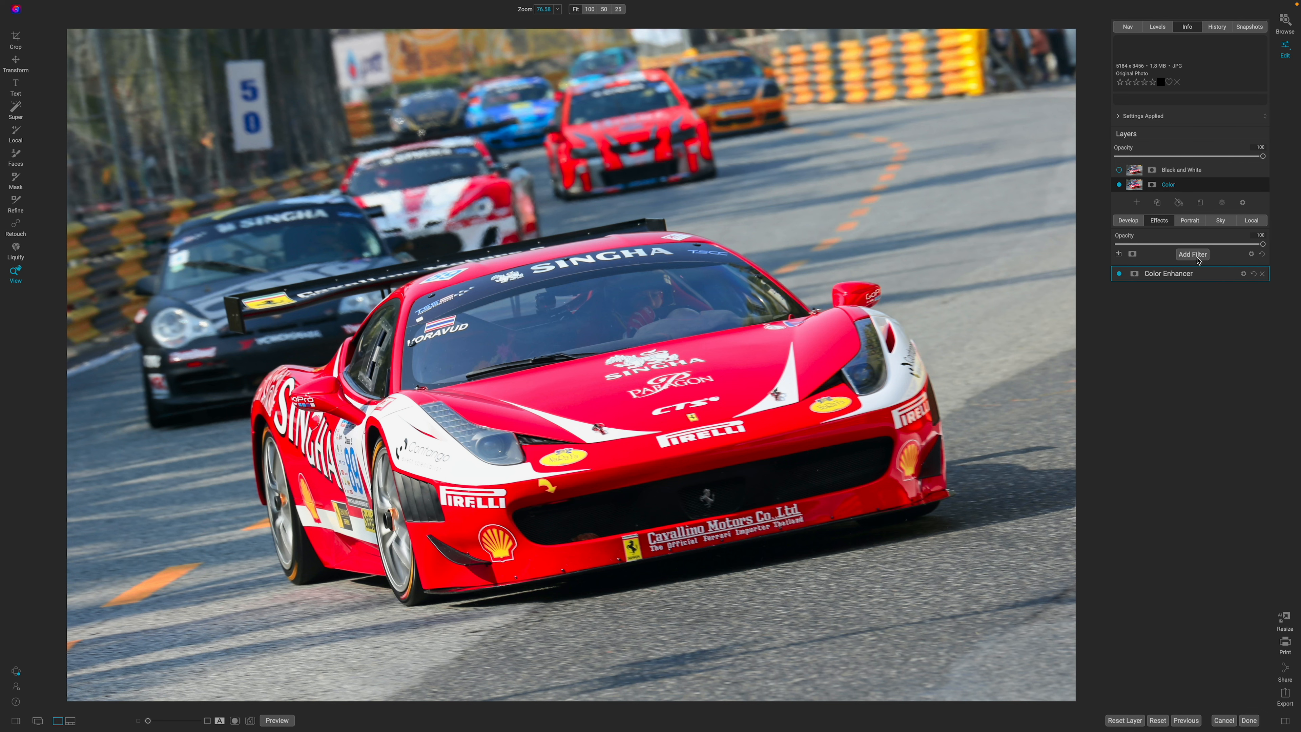
left_click(1194, 254)
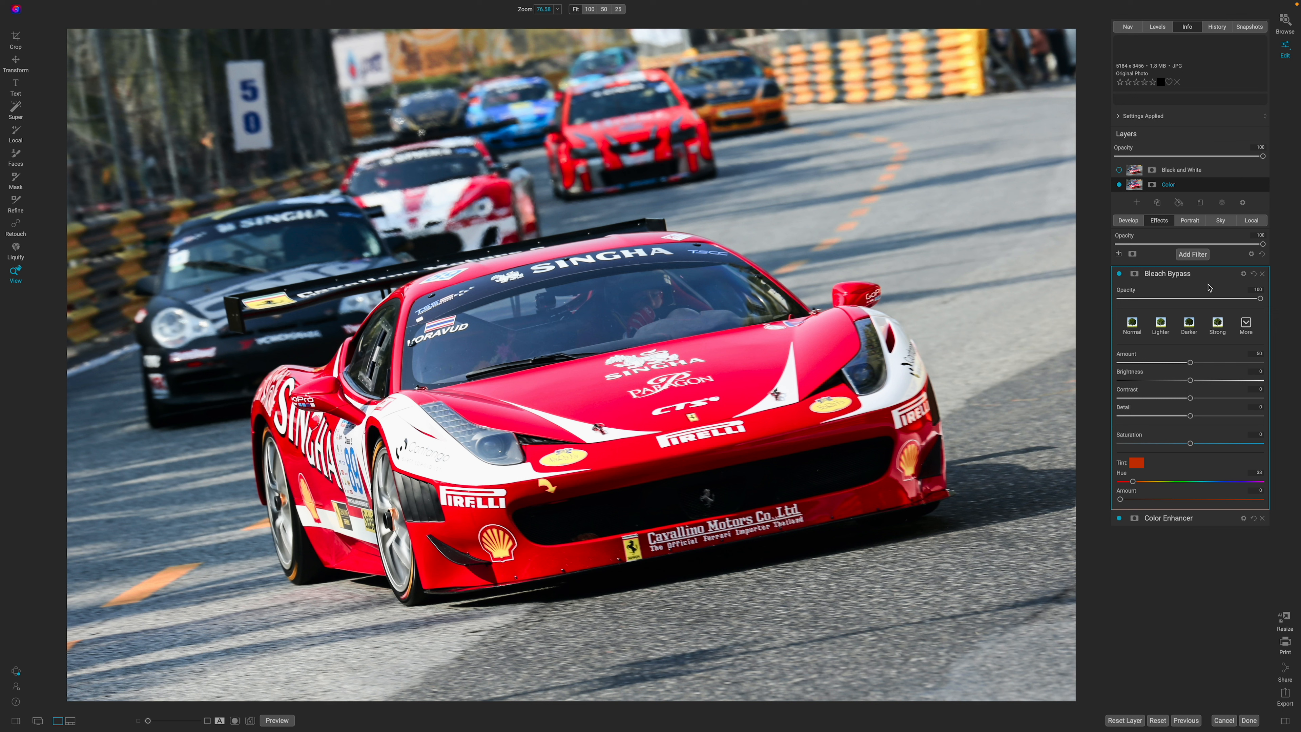
left_click(1201, 275)
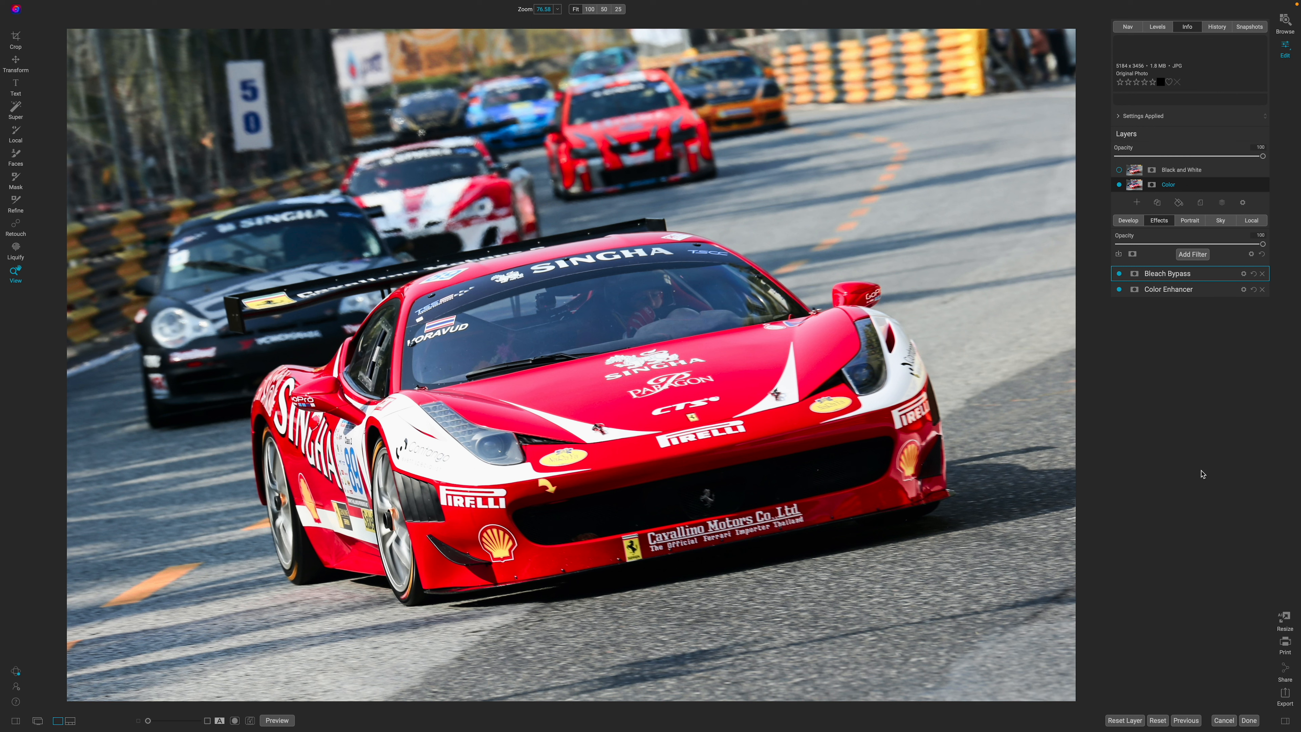
Show the Black and White layer and add Black & White and Bleach Bypass filters to it
left_click(1119, 170)
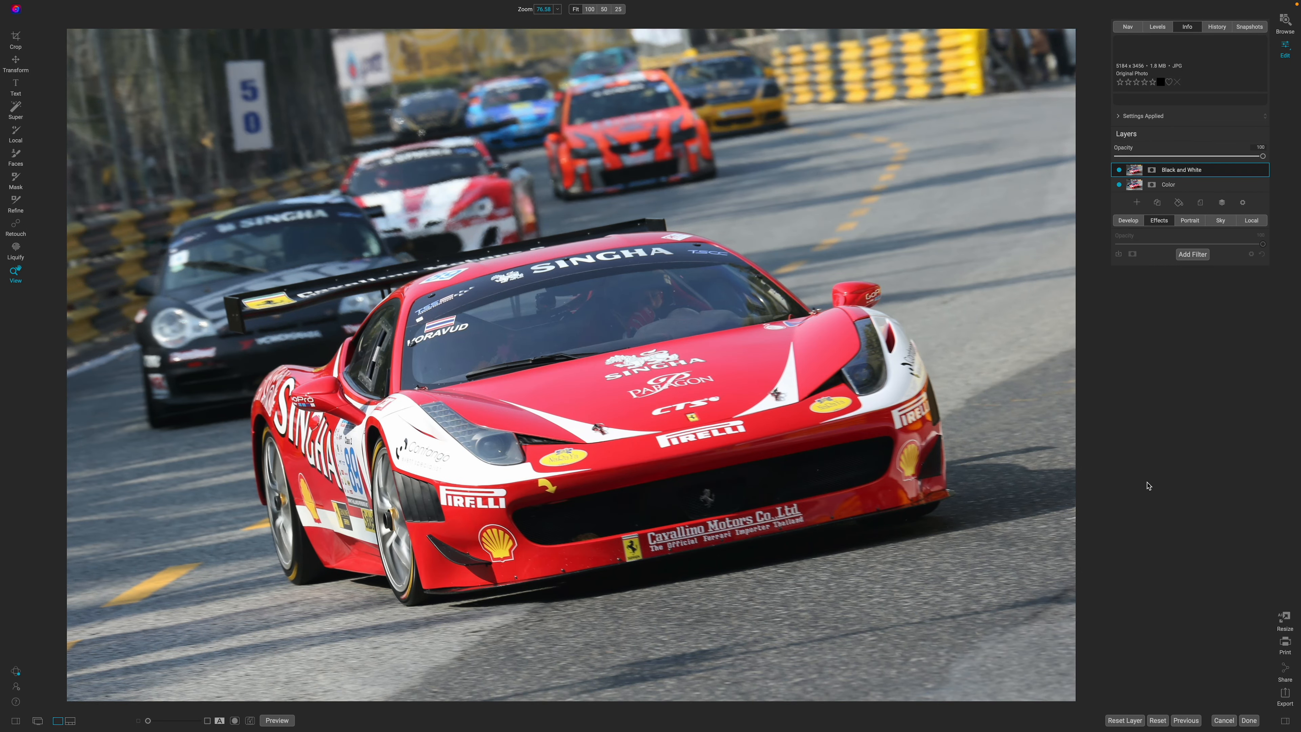
left_click(1135, 172)
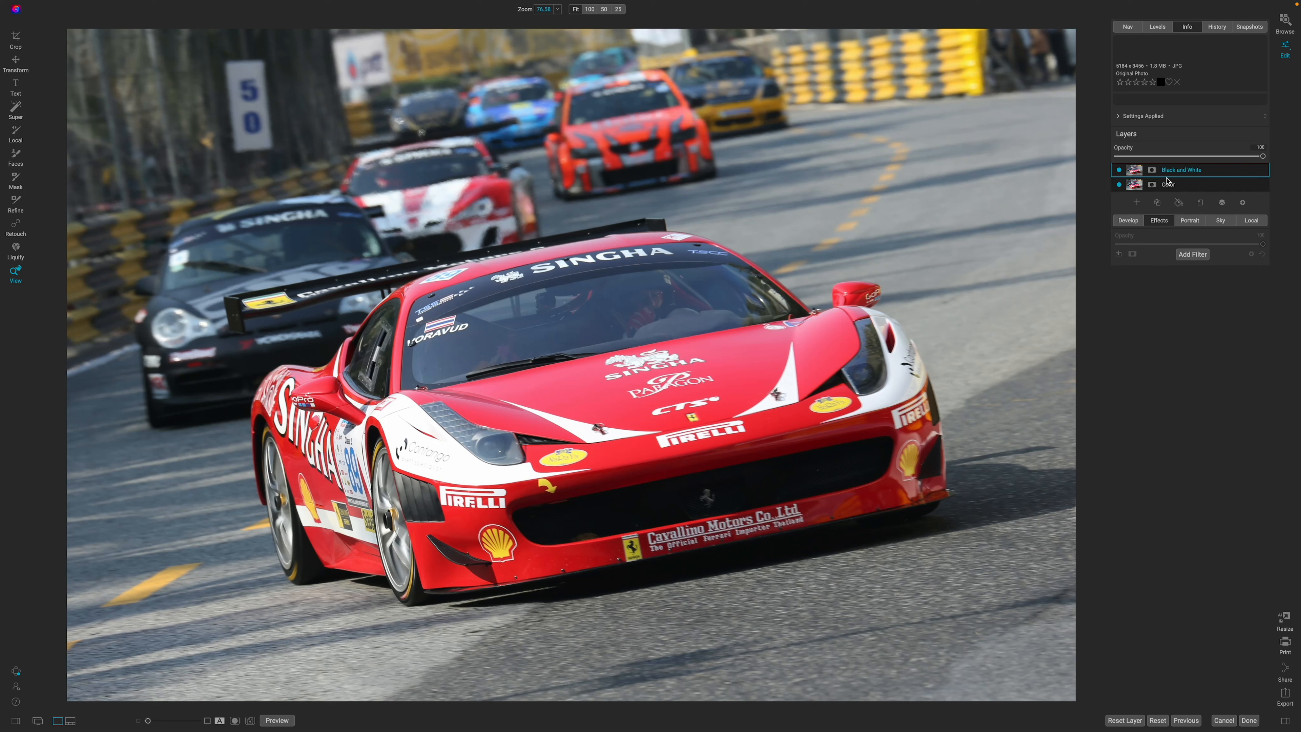
left_click(1187, 262)
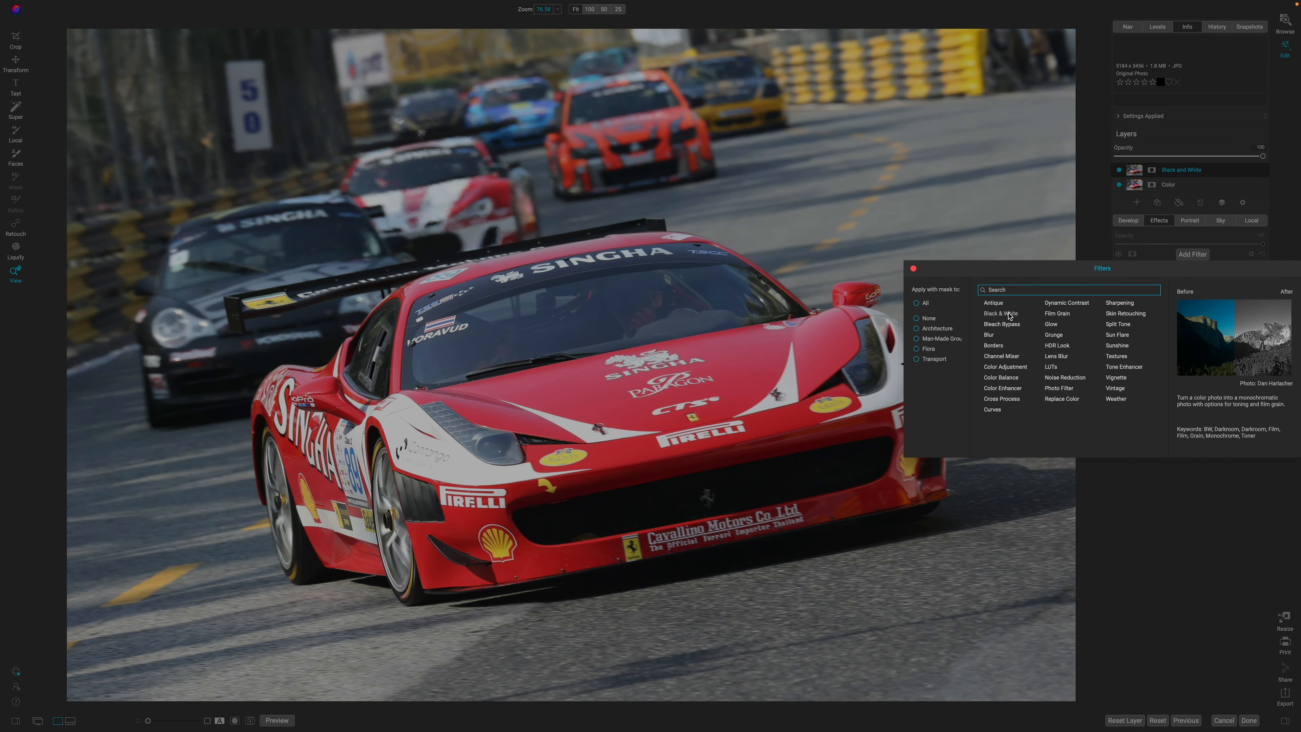
left_click(1001, 313)
left_click(1192, 254)
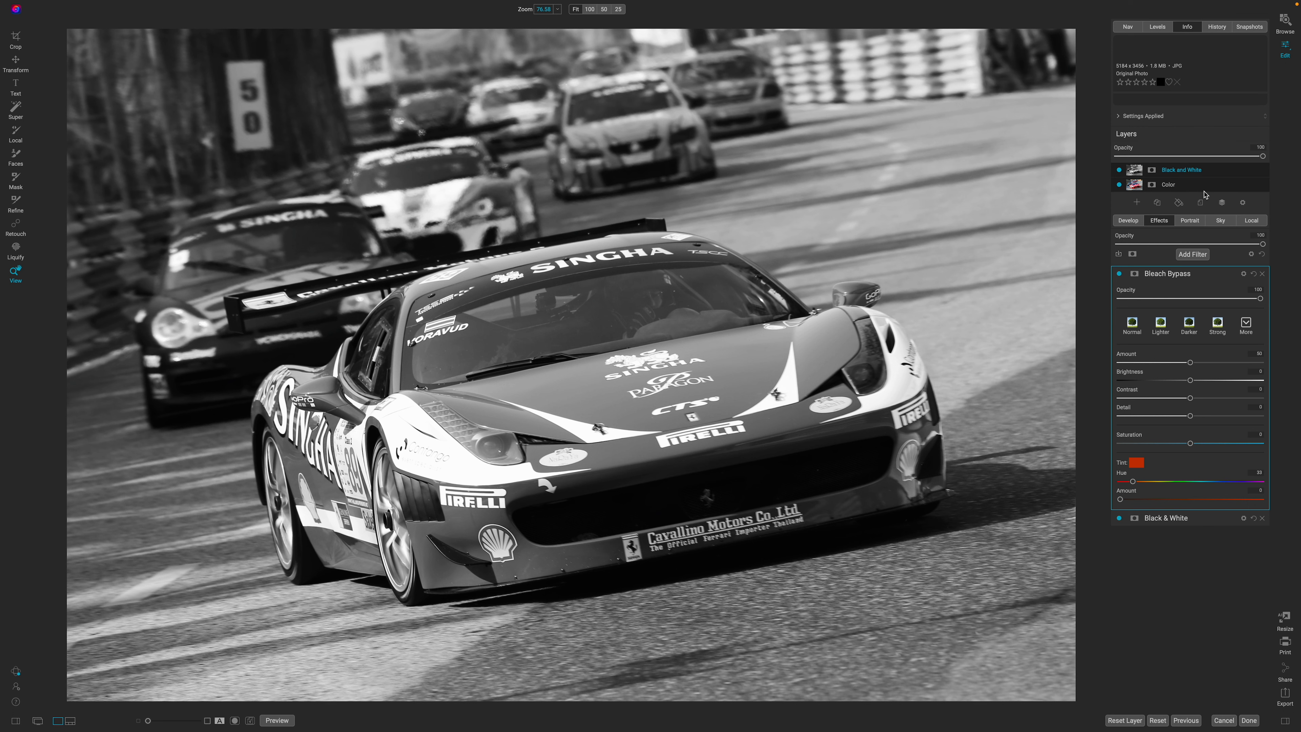
Hide the Black and White layer and add a Black & White filter to the Color layer
left_click(1177, 188)
left_click(1119, 170)
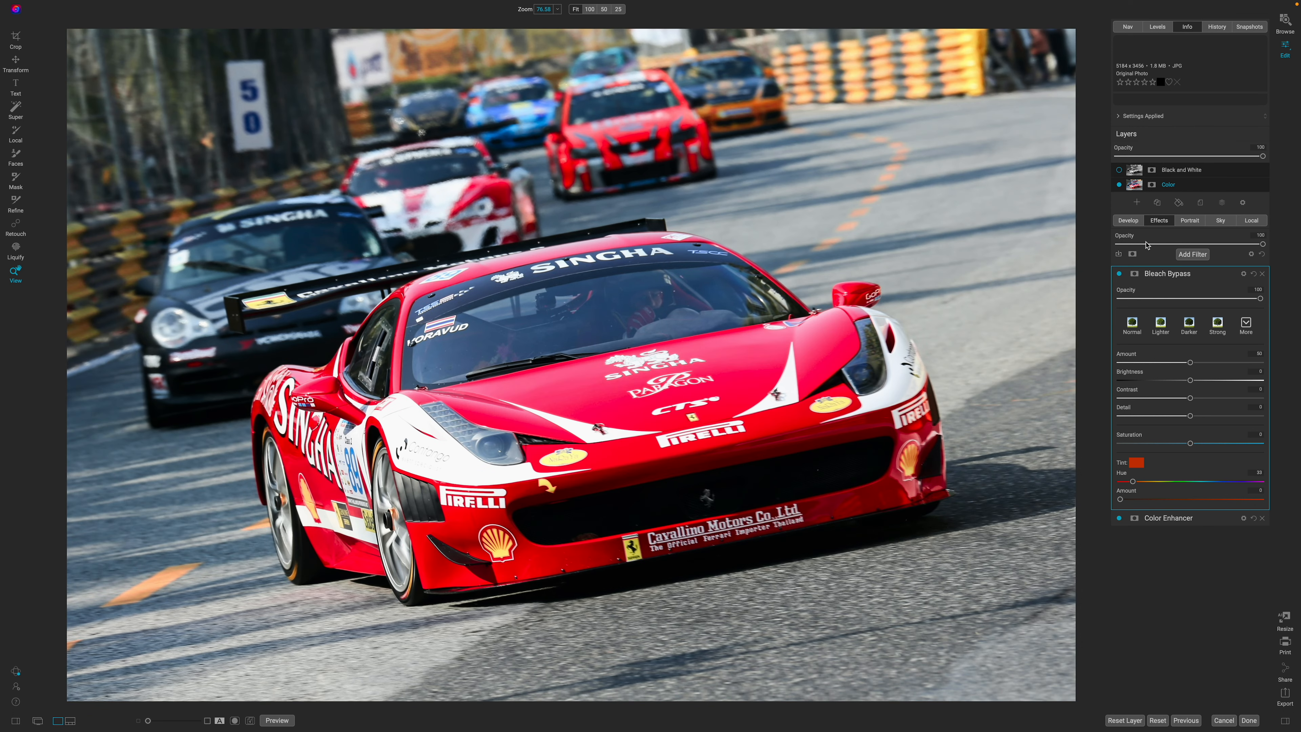
left_click(1192, 254)
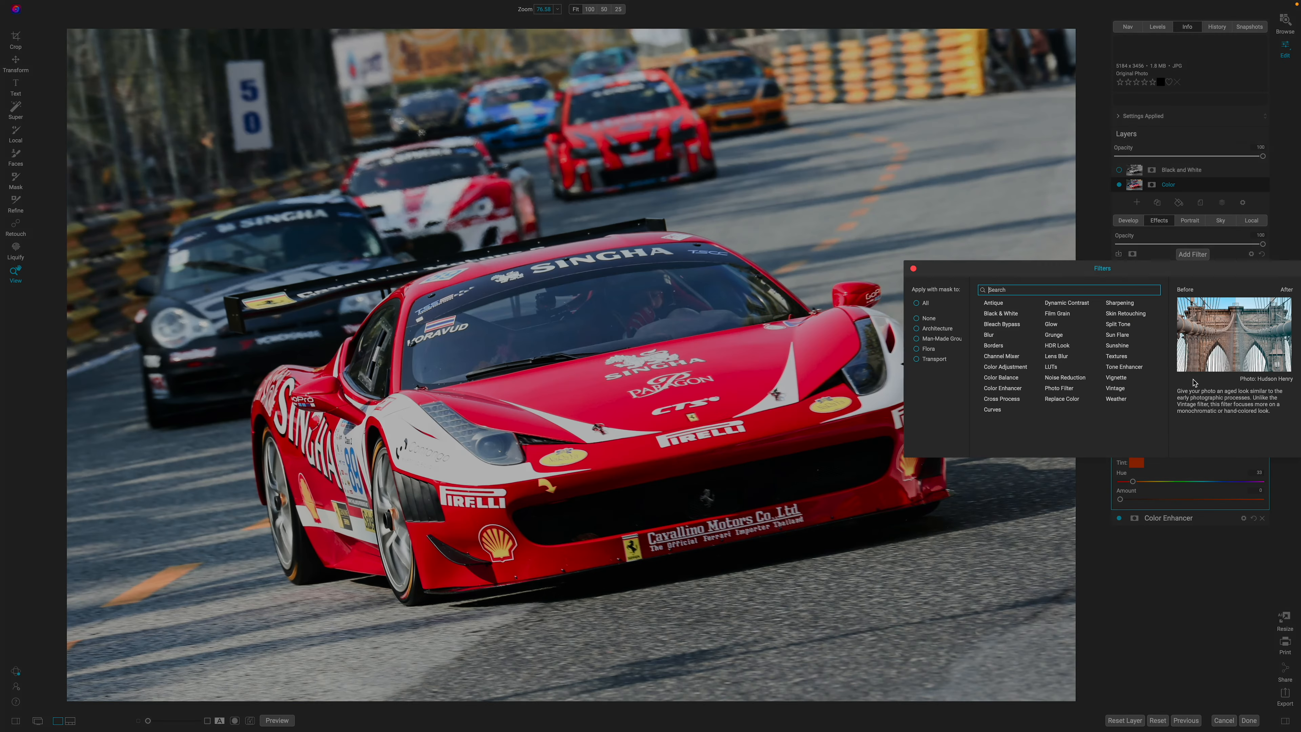
left_click(1012, 315)
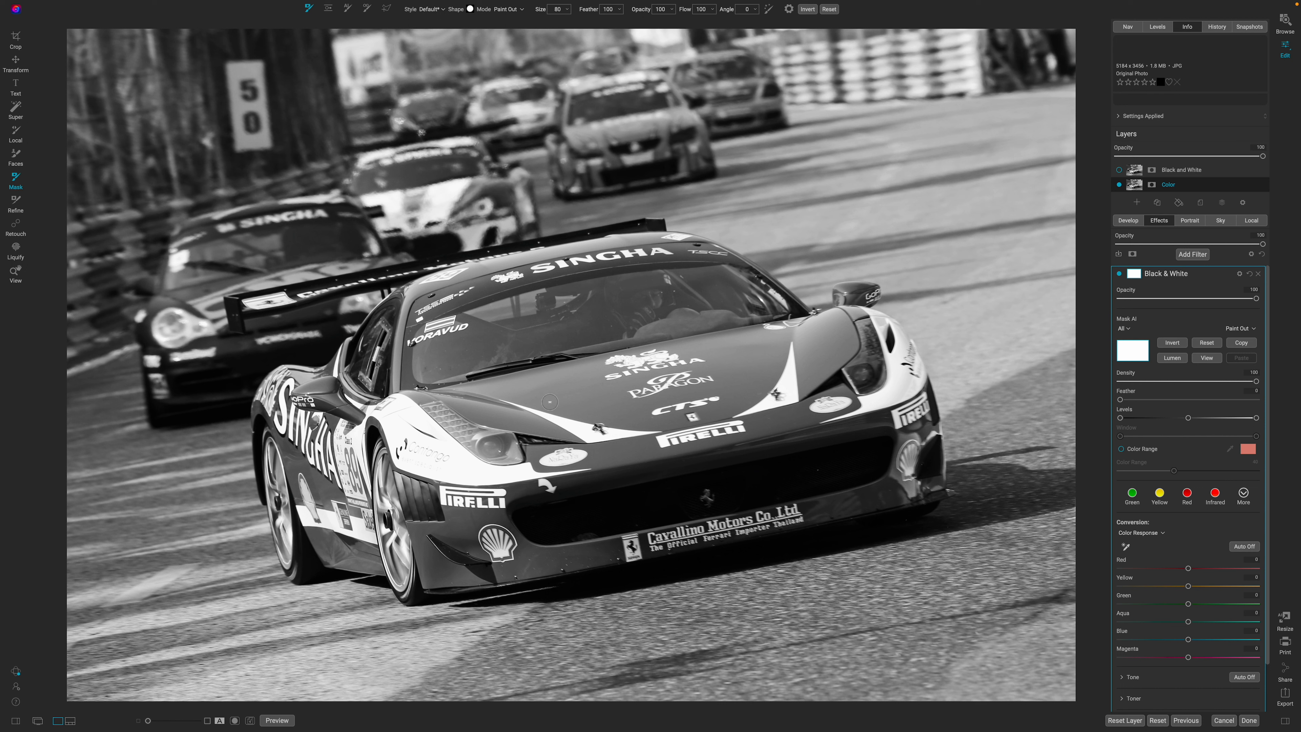
Paint out the Black & White filter's mask over the red front car with the brush enlarged to size 1000
key("bracketright")
key("bracketright")
key("bracketright")
key("bracketright")
key("bracketright")
key("bracketright")
key("bracketright")
key("bracketright")
key("bracketright")
key("bracketright")
mouse_move(647, 367)
left_mouse_down()
mouse_move(495, 350)
mouse_move(450, 421)
mouse_move(471, 477)
mouse_move(666, 472)
mouse_move(792, 393)
mouse_move(742, 451)
mouse_move(646, 287)
mouse_move(843, 421)
mouse_move(830, 479)
mouse_move(522, 465)
mouse_move(451, 507)
mouse_move(359, 461)
mouse_move(369, 477)
left_mouse_up()
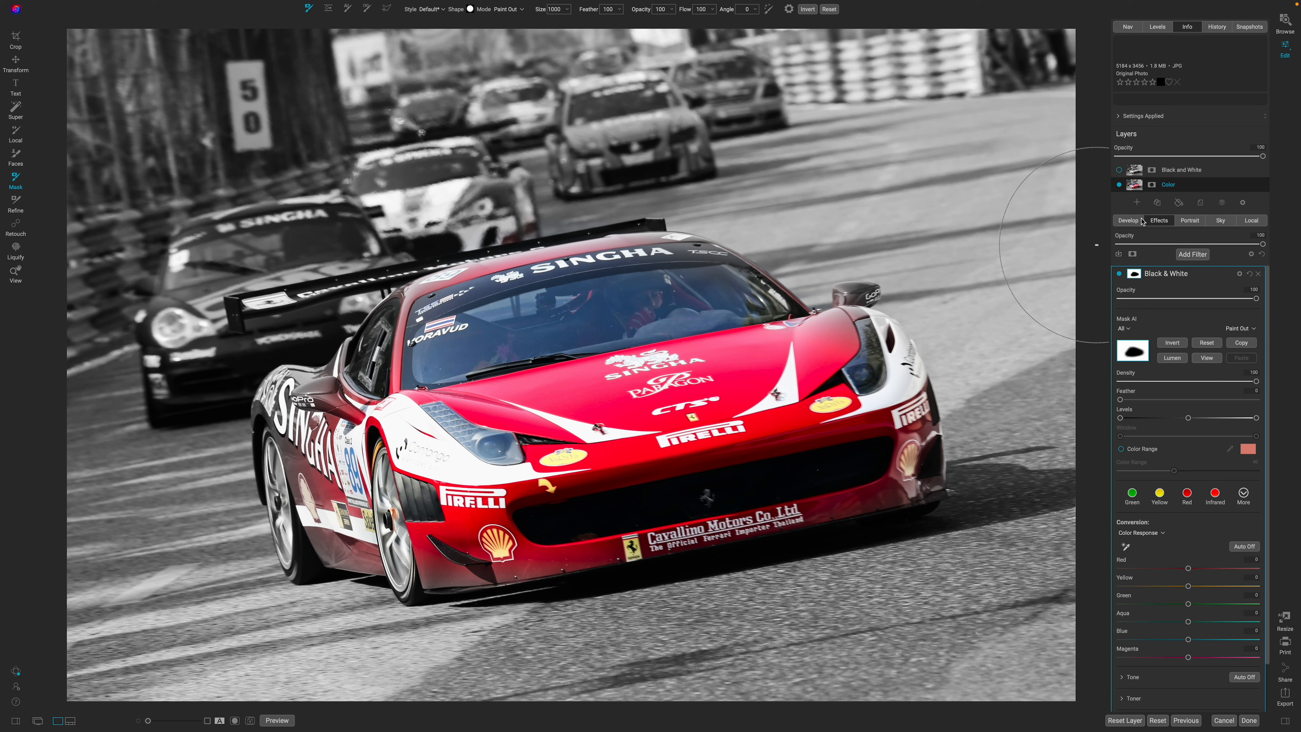
Review the Color layer's tone settings and remove its Black & White filter
left_click(1132, 220)
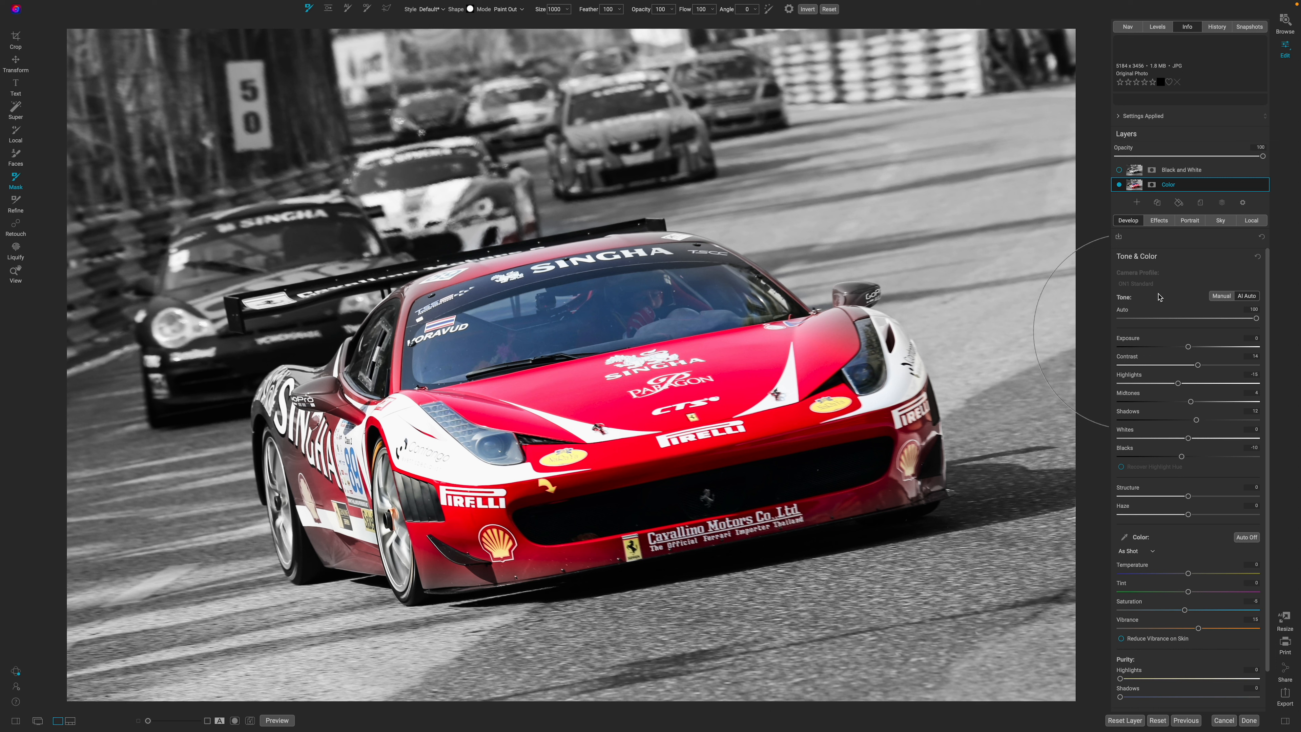
left_click(1160, 220)
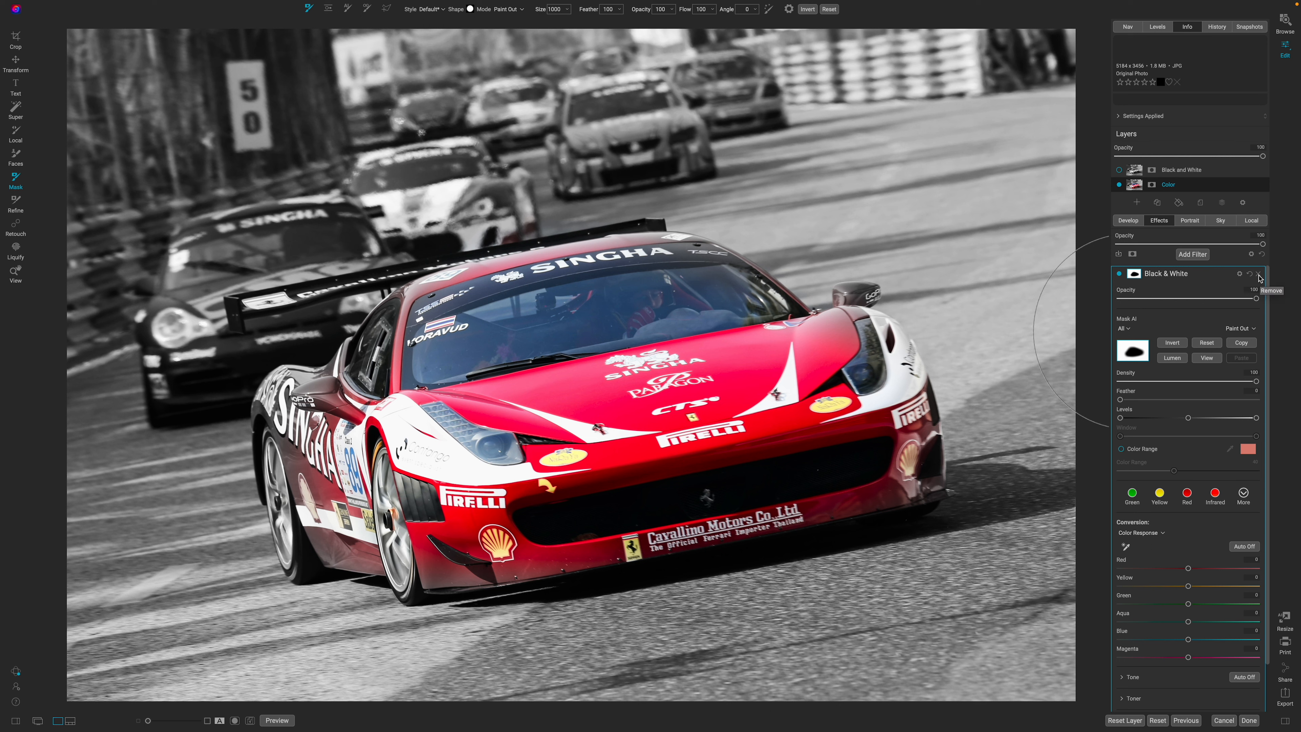
left_click(1259, 277)
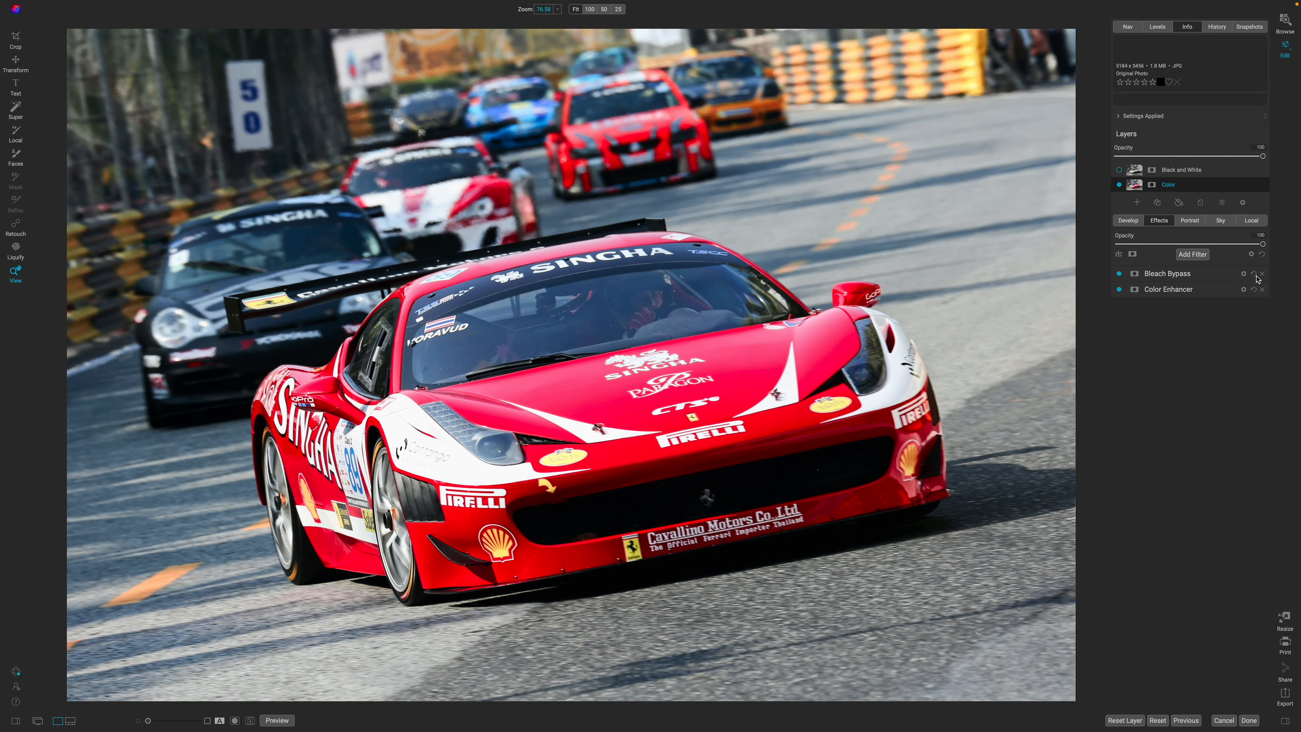
Show the Black and White layer and paint out its mask over the red car's hood and windshield with a size 1300 brush
left_click(1120, 171)
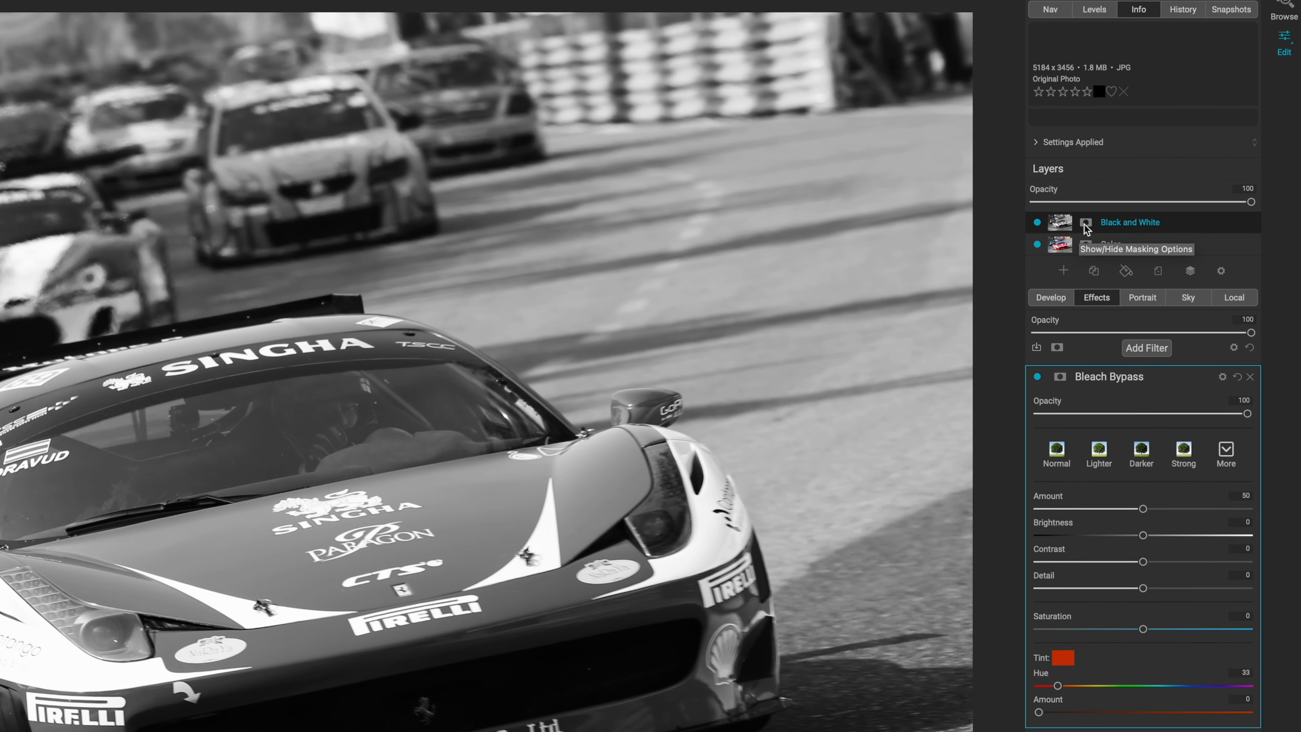
left_click(1085, 224)
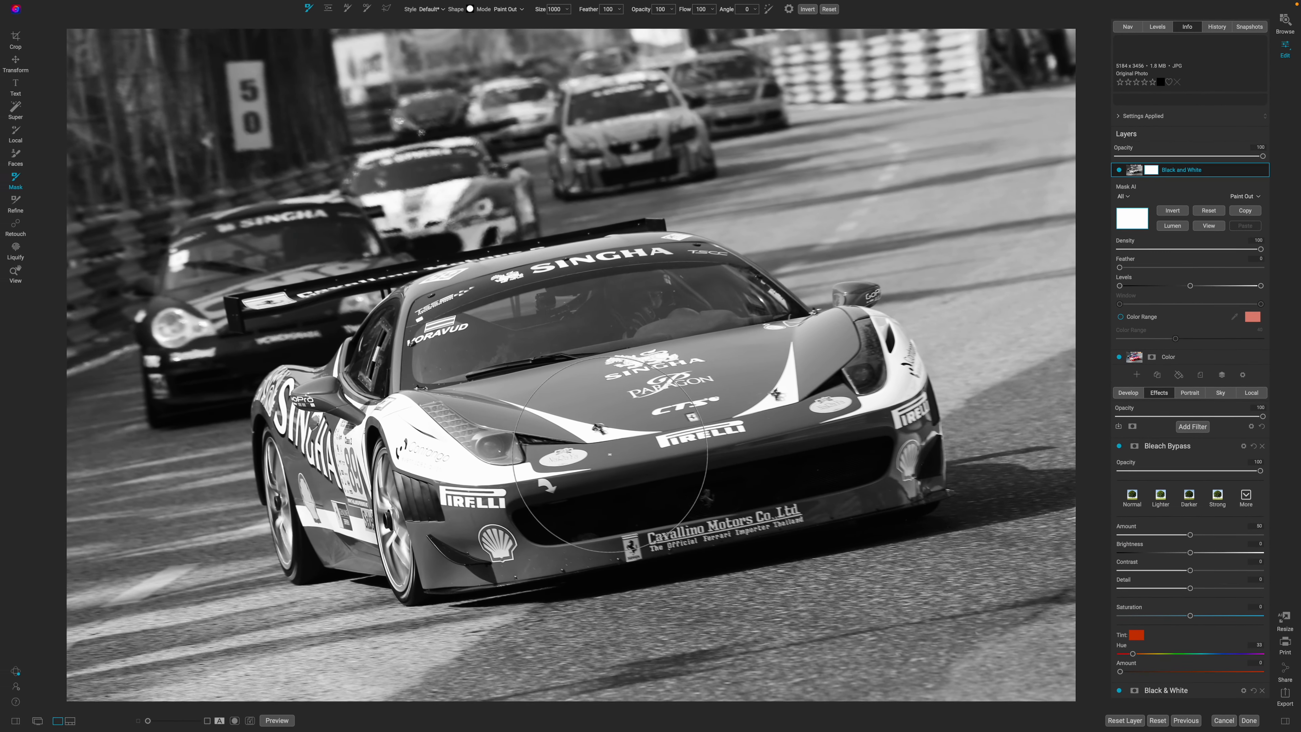
key("bracketright")
key("bracketright")
key("bracketright")
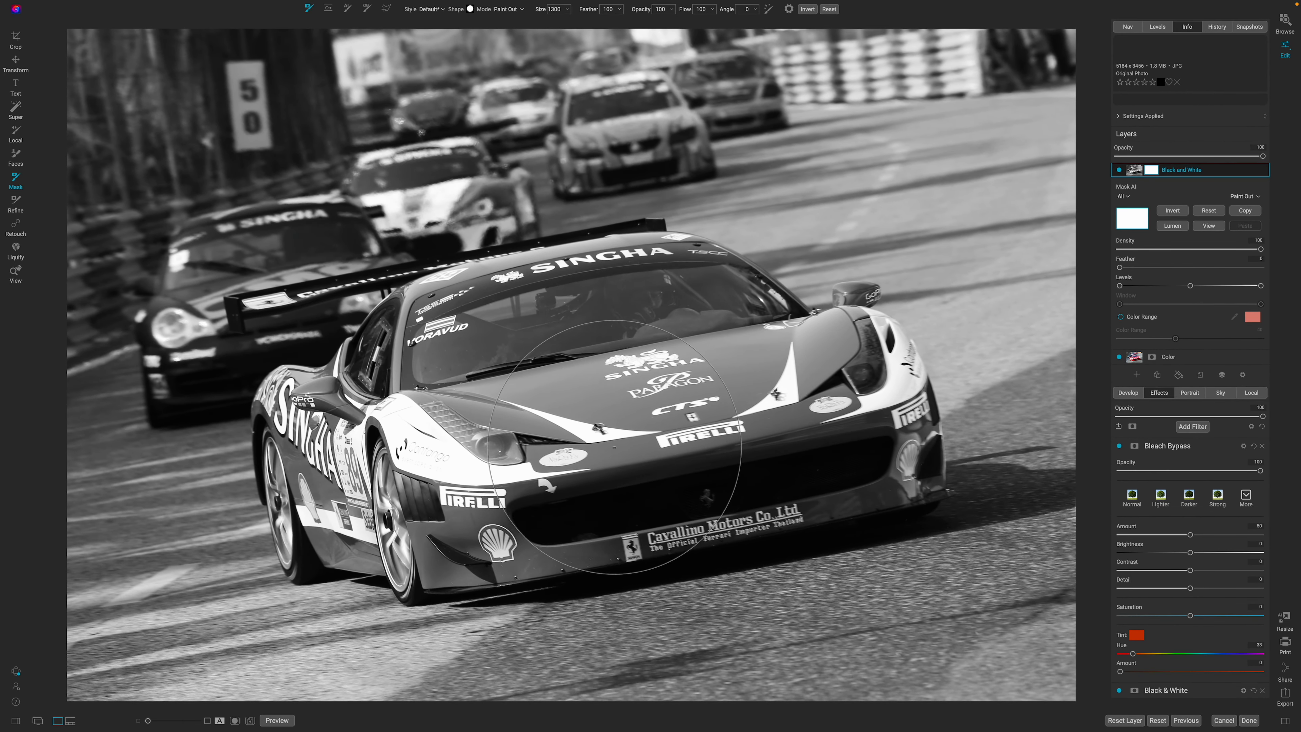
mouse_move(627, 420)
left_mouse_down()
mouse_move(683, 406)
mouse_move(808, 411)
mouse_move(697, 417)
left_mouse_up()
mouse_move(634, 389)
left_mouse_down()
mouse_move(624, 349)
mouse_move(487, 373)
mouse_move(465, 424)
mouse_move(401, 461)
left_mouse_up()
Paint out the Black and White layer's mask over the red car's front and lettered side, reducing the brush to size 500
key("bracketleft")
key("bracketleft")
key("bracketleft")
key("bracketleft")
key("bracketleft")
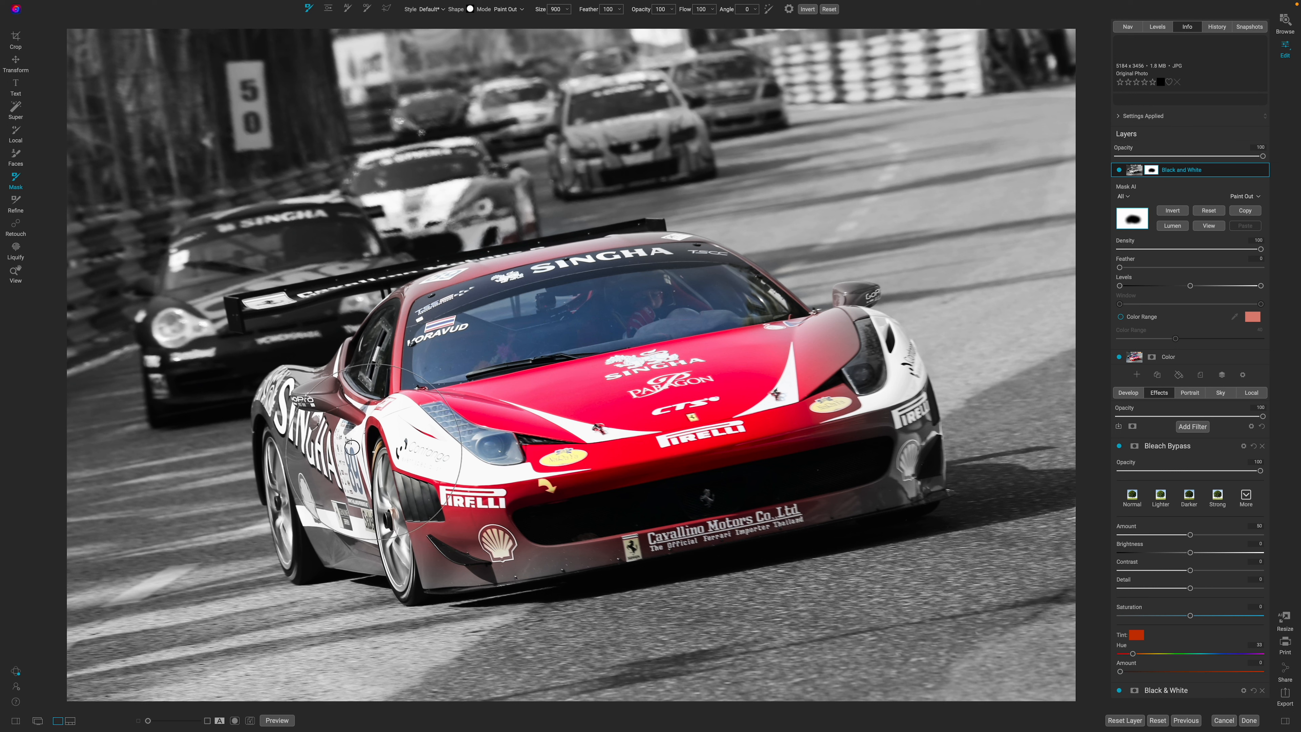
left_click(359, 450)
key("bracketleft")
key("bracketleft")
key("bracketleft")
left_click(320, 429)
left_click_drag(321, 430, 295, 408)
key("bracketleft")
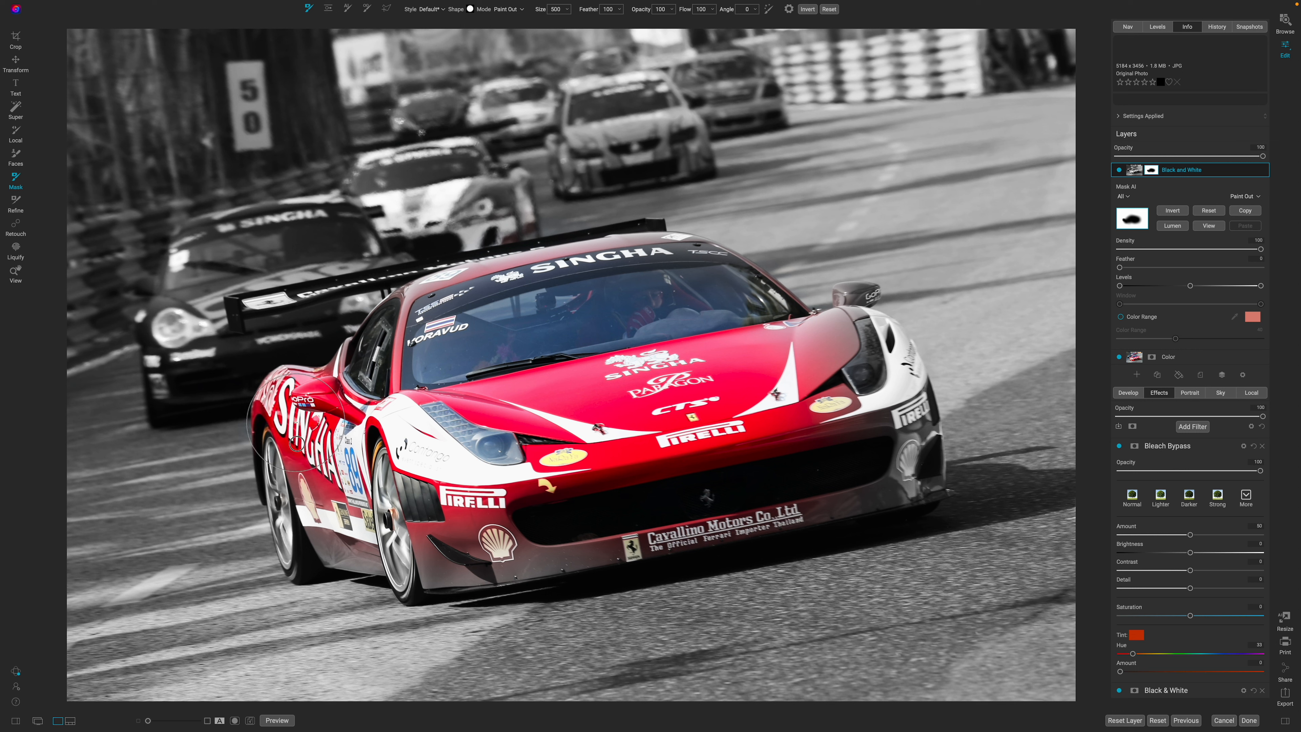
Paint out the mask over the red car's remaining wheel, bumper, roof, headlight and mirror areas, resizing the brush for the edges
mouse_move(292, 482)
left_mouse_down()
mouse_move(299, 524)
mouse_move(472, 555)
mouse_move(869, 493)
mouse_move(912, 421)
mouse_move(829, 341)
mouse_move(849, 295)
mouse_move(871, 296)
mouse_move(839, 294)
left_mouse_up()
key("bracketleft")
key("bracketleft")
key("bracketleft")
mouse_move(328, 375)
left_mouse_down()
mouse_move(547, 253)
mouse_move(753, 282)
mouse_move(778, 307)
left_mouse_up()
key("bracketright")
key("bracketright")
key("bracketright")
left_click_drag(810, 339, 791, 364)
key("bracketright")
key("bracketright")
key("bracketright")
key("bracketright")
key("bracketright")
key("bracketright")
key("bracketright")
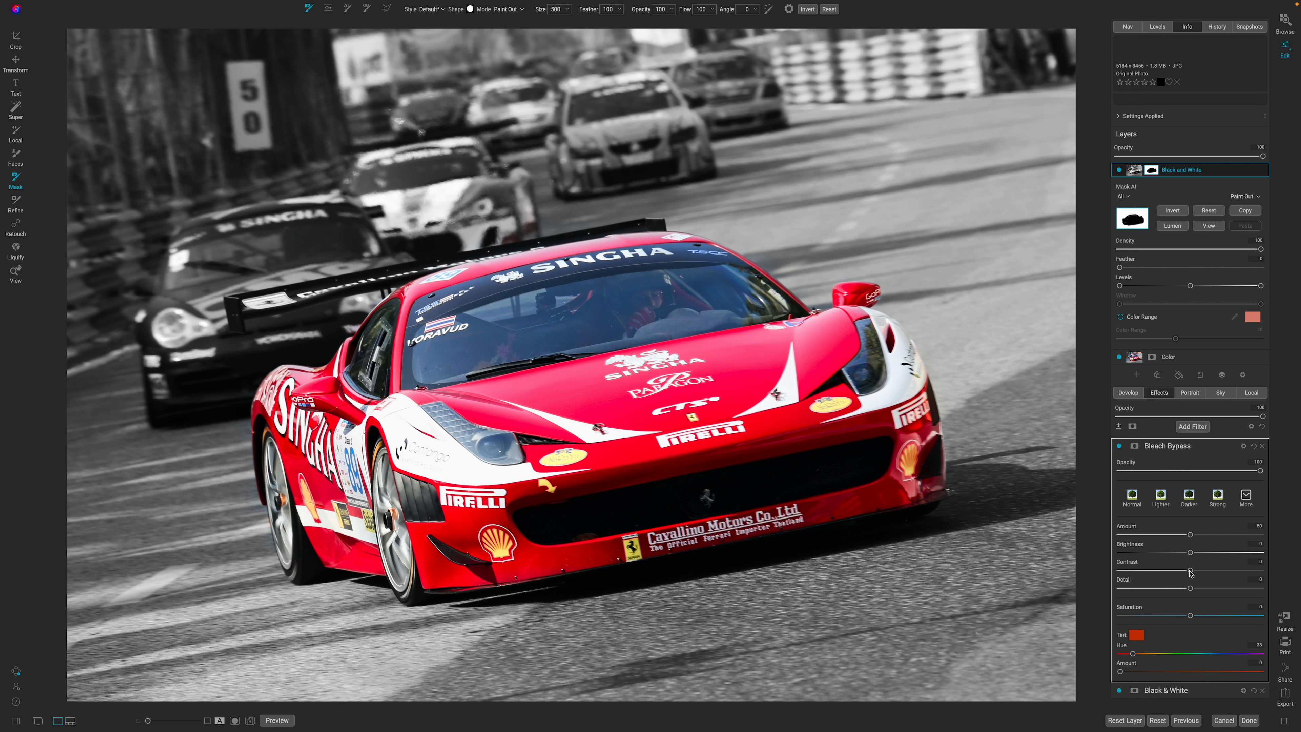
Raise the Bleach Bypass filter's amount to 75 and contrast to 46, and lower its brightness
left_click_drag(1191, 573, 1227, 536)
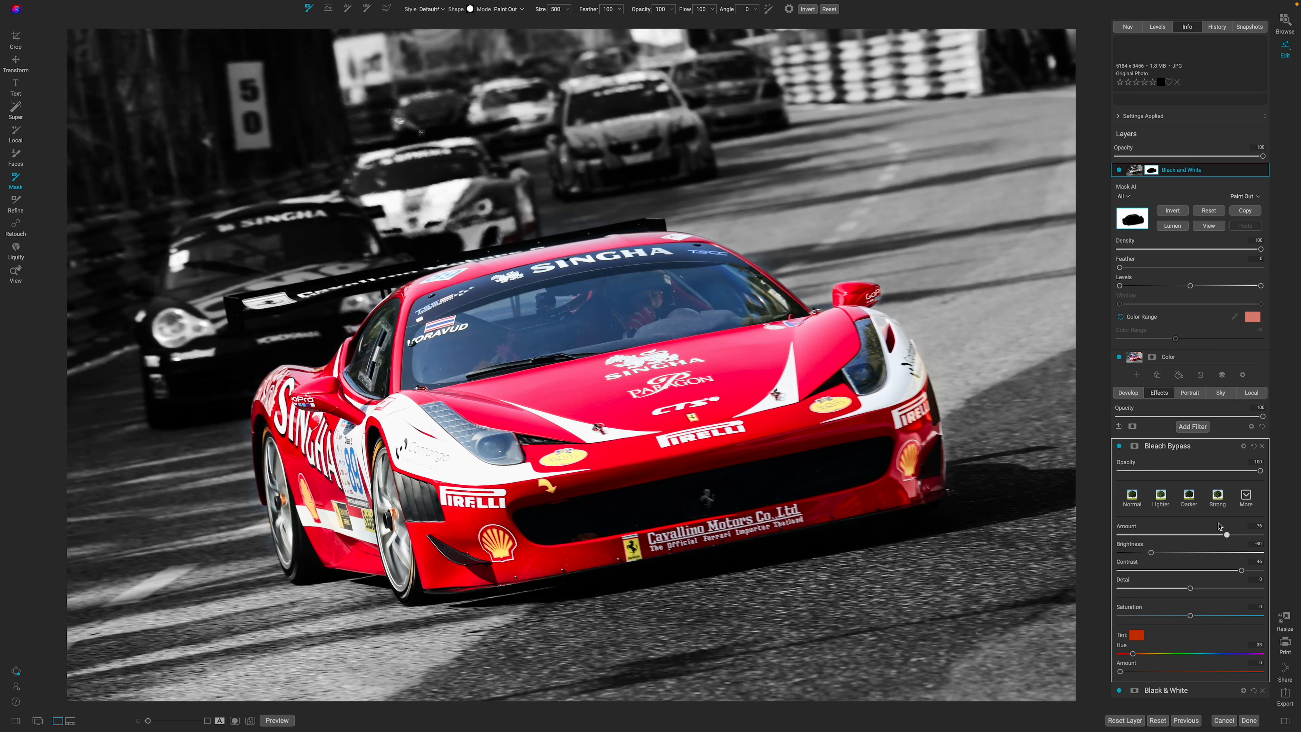
left_click(1200, 449)
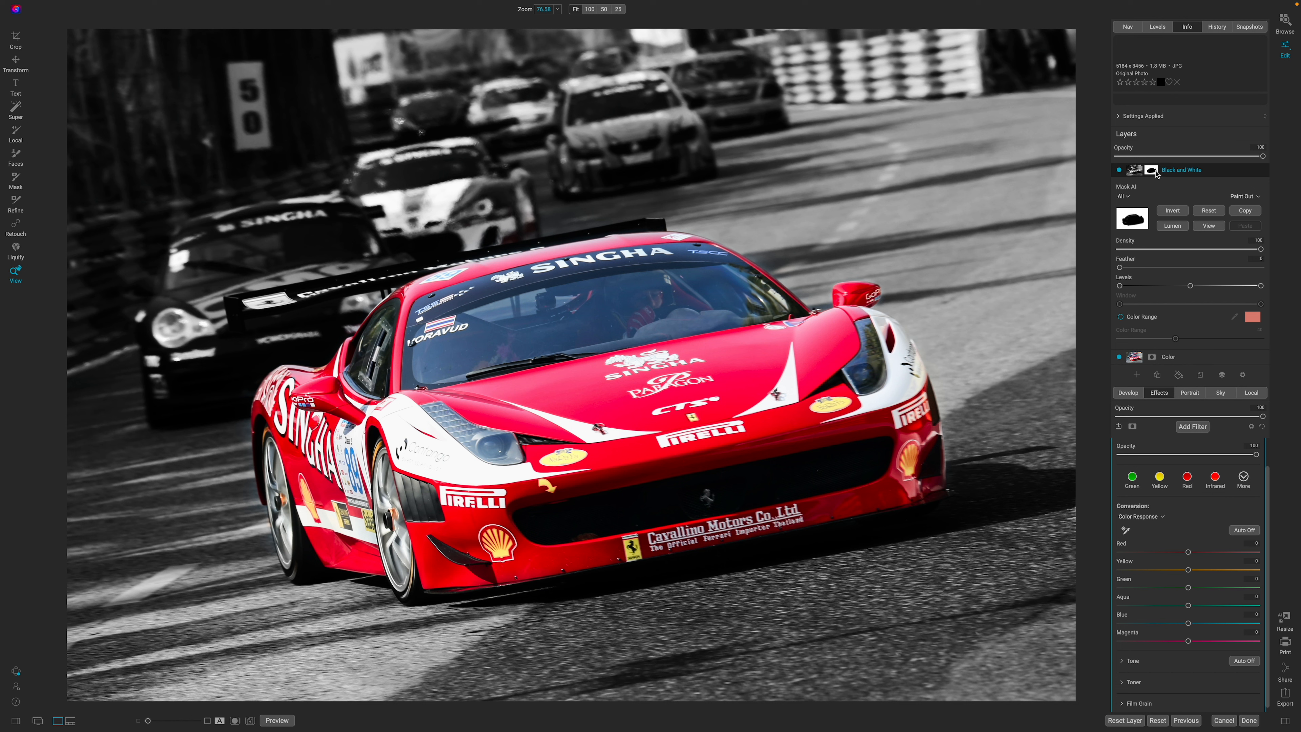
Compare the background with its original colors, and set the Black & White filter's Yellow to 42 and Red to 75 with slightly lower Blue
left_click(1157, 136)
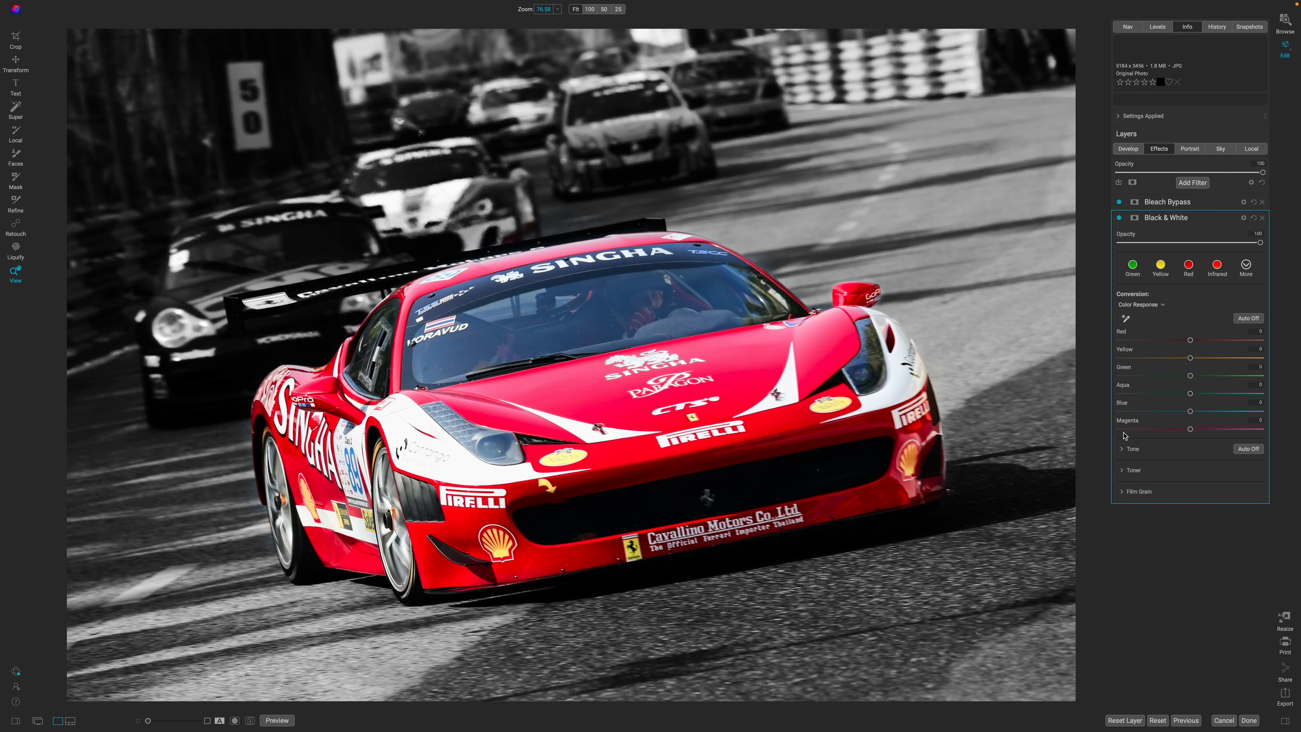
left_click(1120, 218)
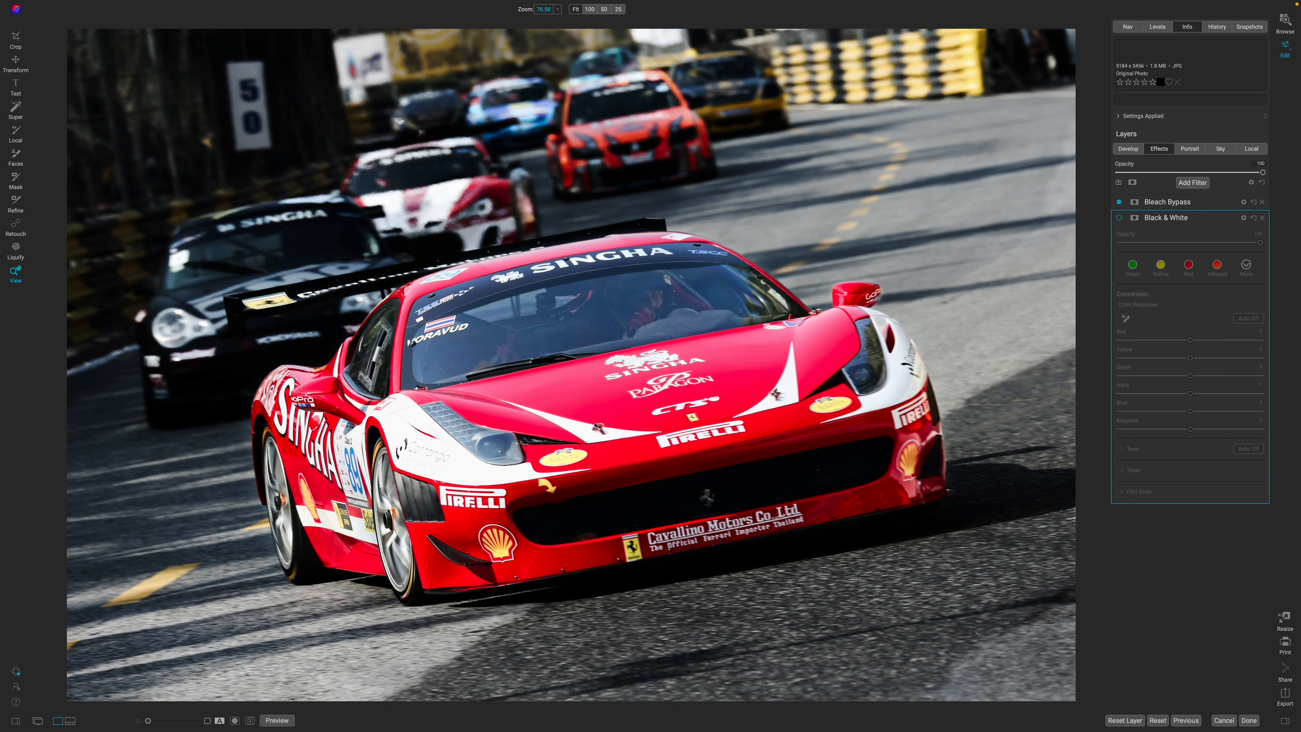
left_click(1120, 218)
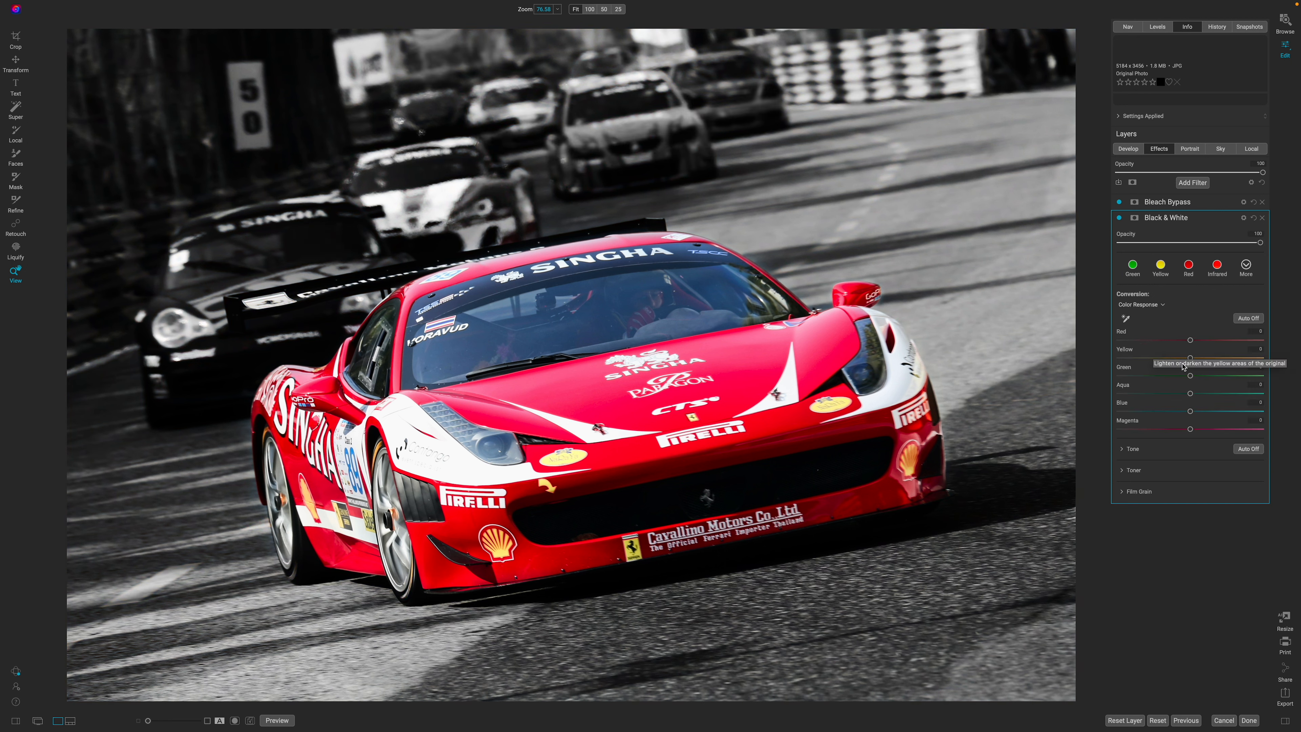
left_click_drag(1189, 359, 1246, 365)
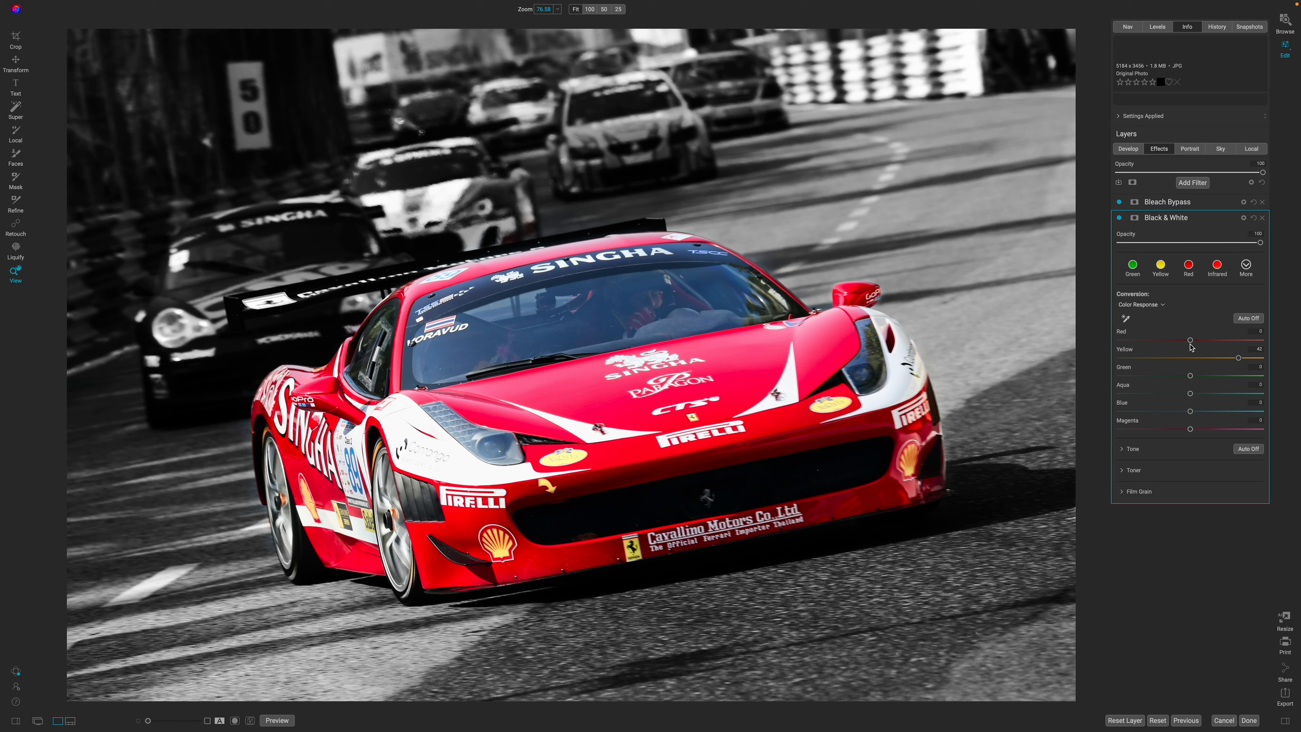
left_click_drag(1191, 347, 1254, 351)
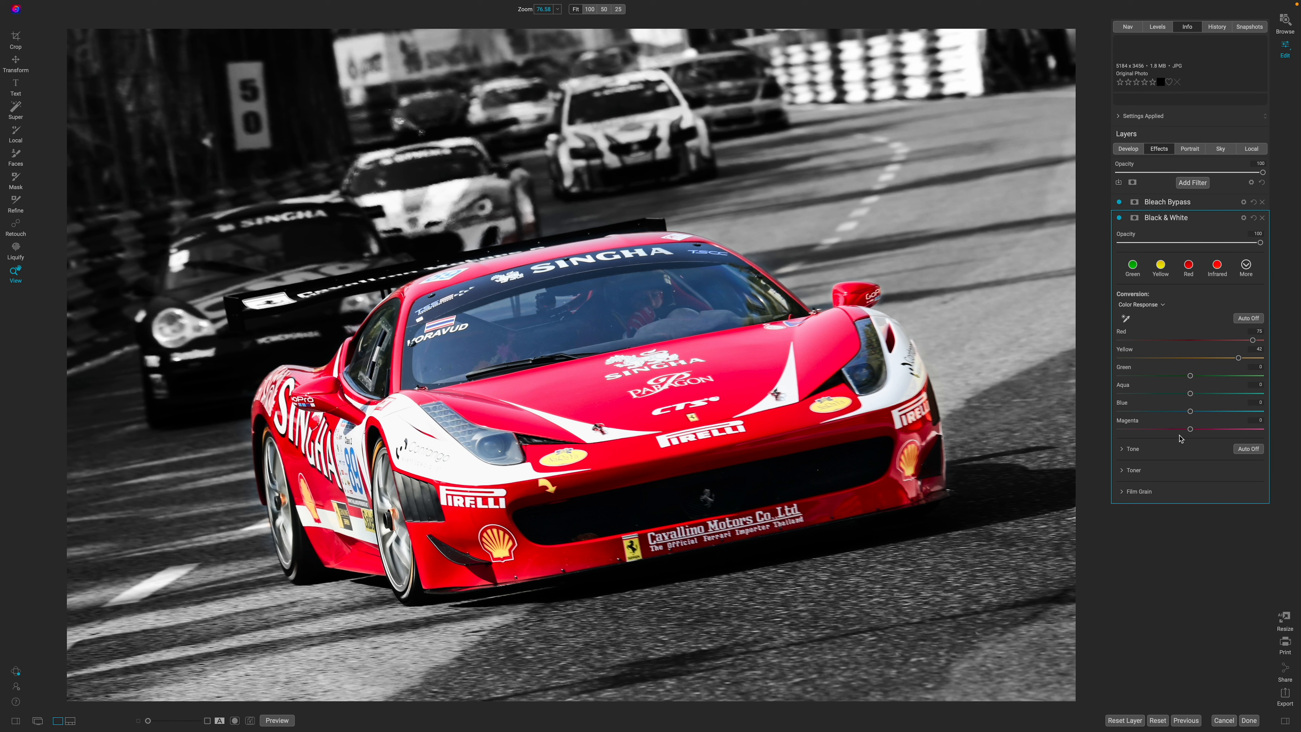
left_click_drag(1188, 414, 1174, 419)
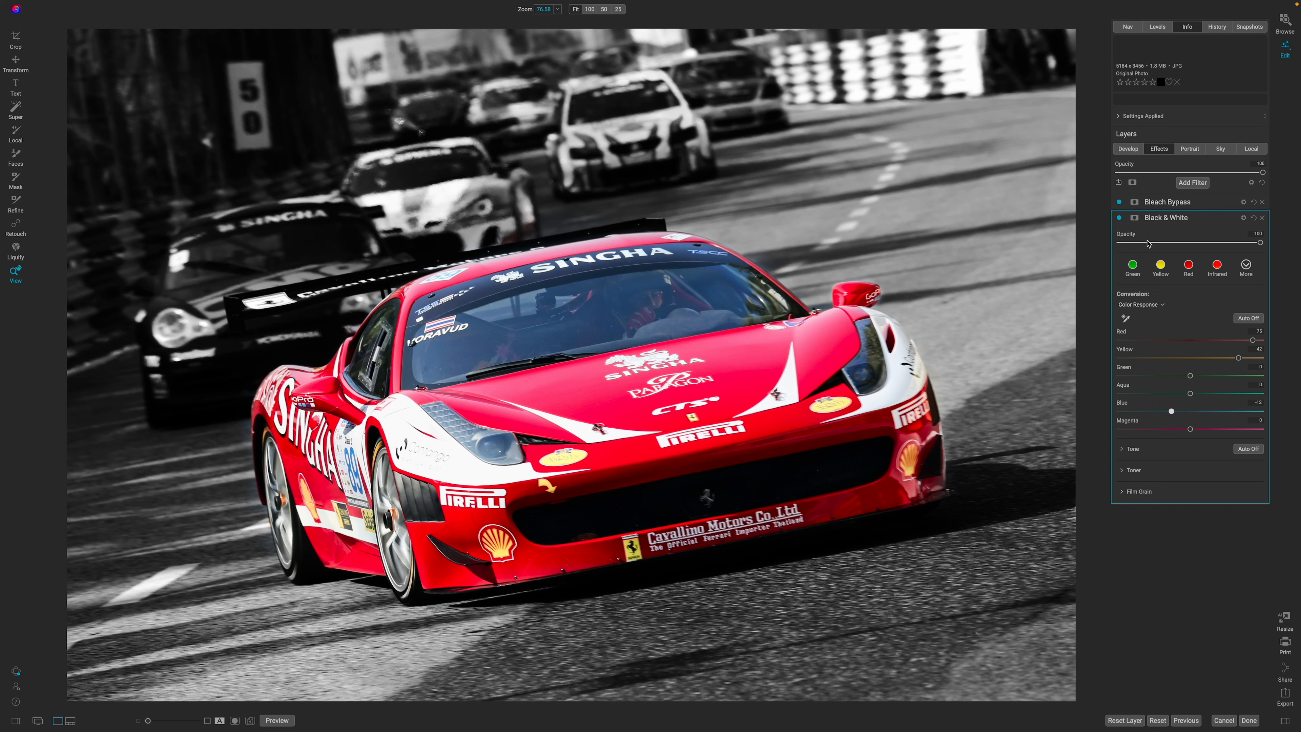
Add a Grunge filter with amount 30, slightly raised brightness and detail 49, and place it above Bleach Bypass
left_click(1205, 219)
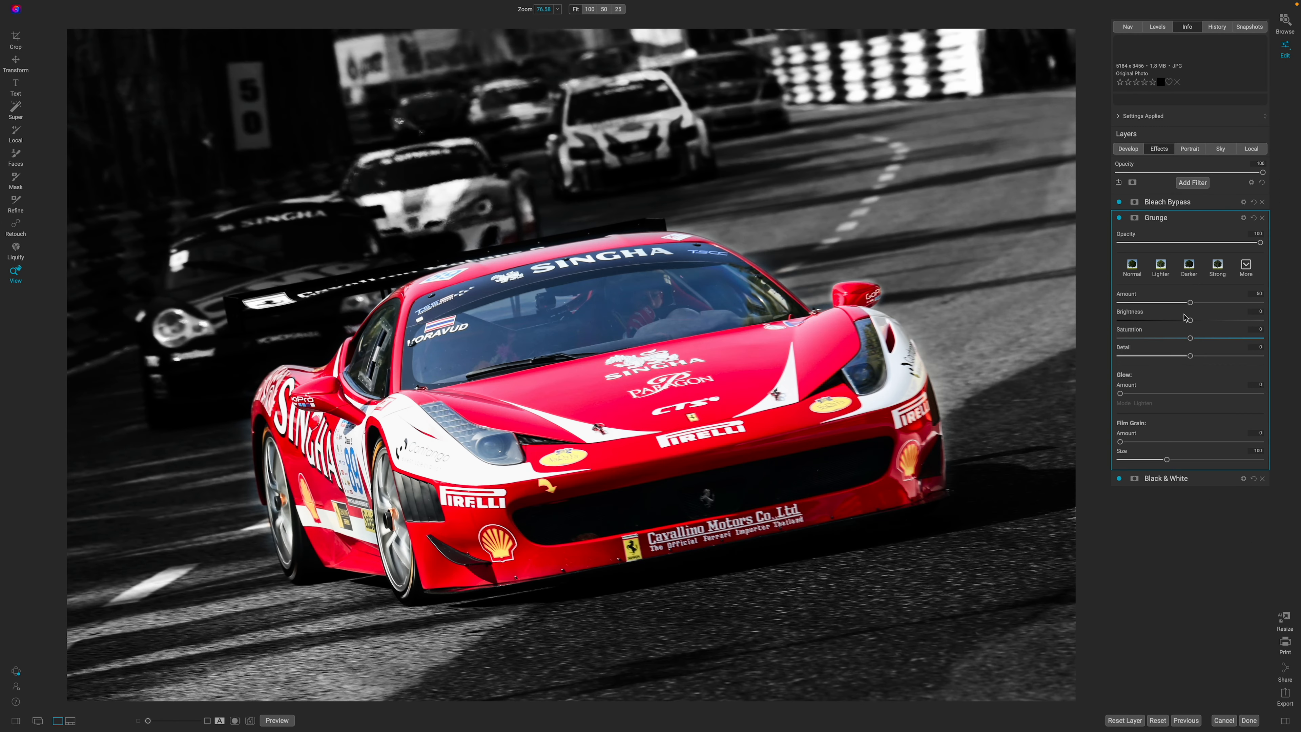
left_click_drag(1190, 303, 1225, 361)
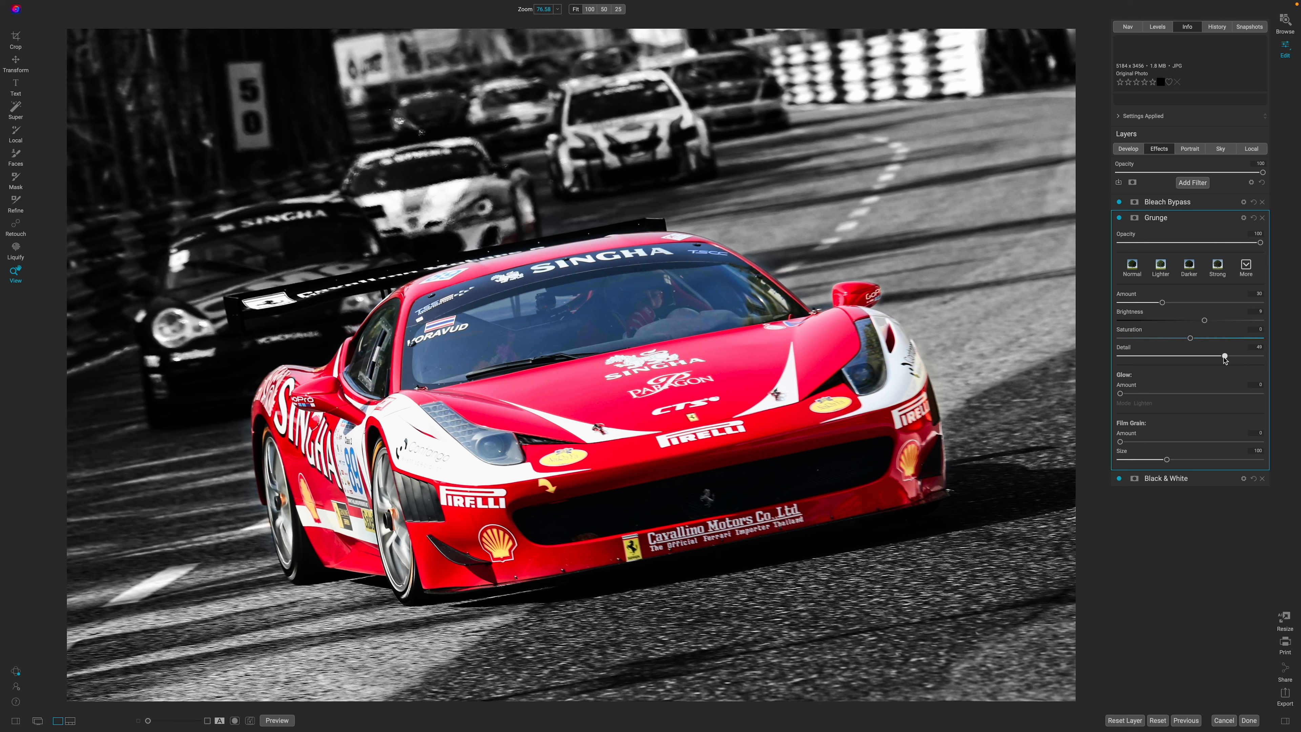
left_click(1120, 218)
left_click(1119, 219)
mouse_move(1177, 220)
left_mouse_down()
mouse_move(1189, 215)
mouse_move(1168, 200)
left_mouse_up()
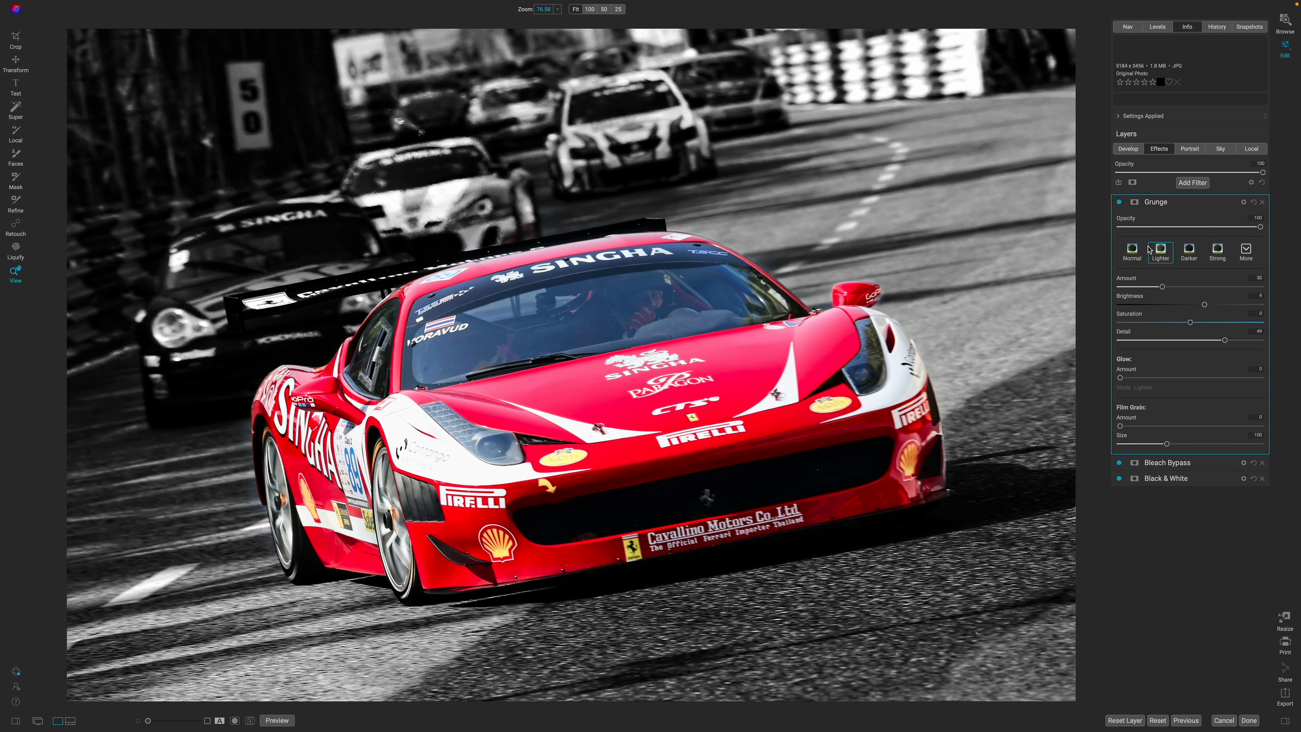
left_click(1178, 202)
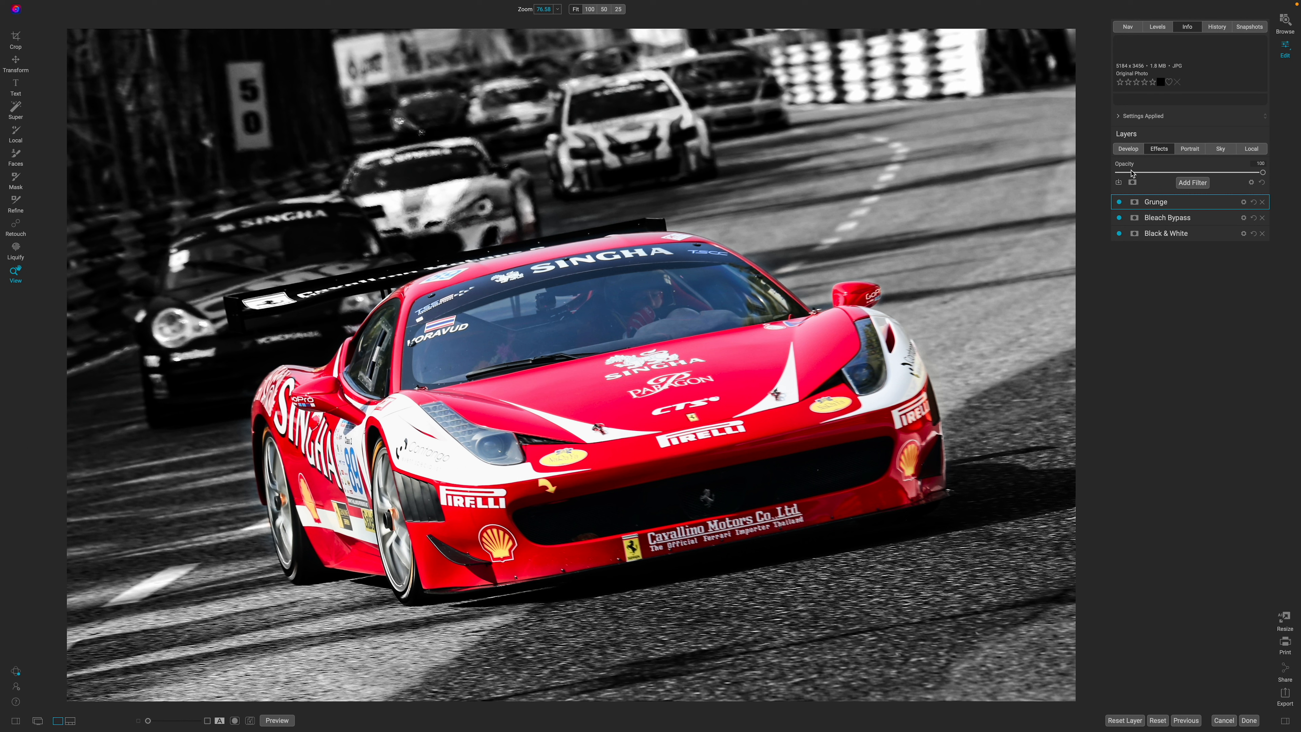
Copy the Black and White layer's mask and close its mask options
left_click(1125, 135)
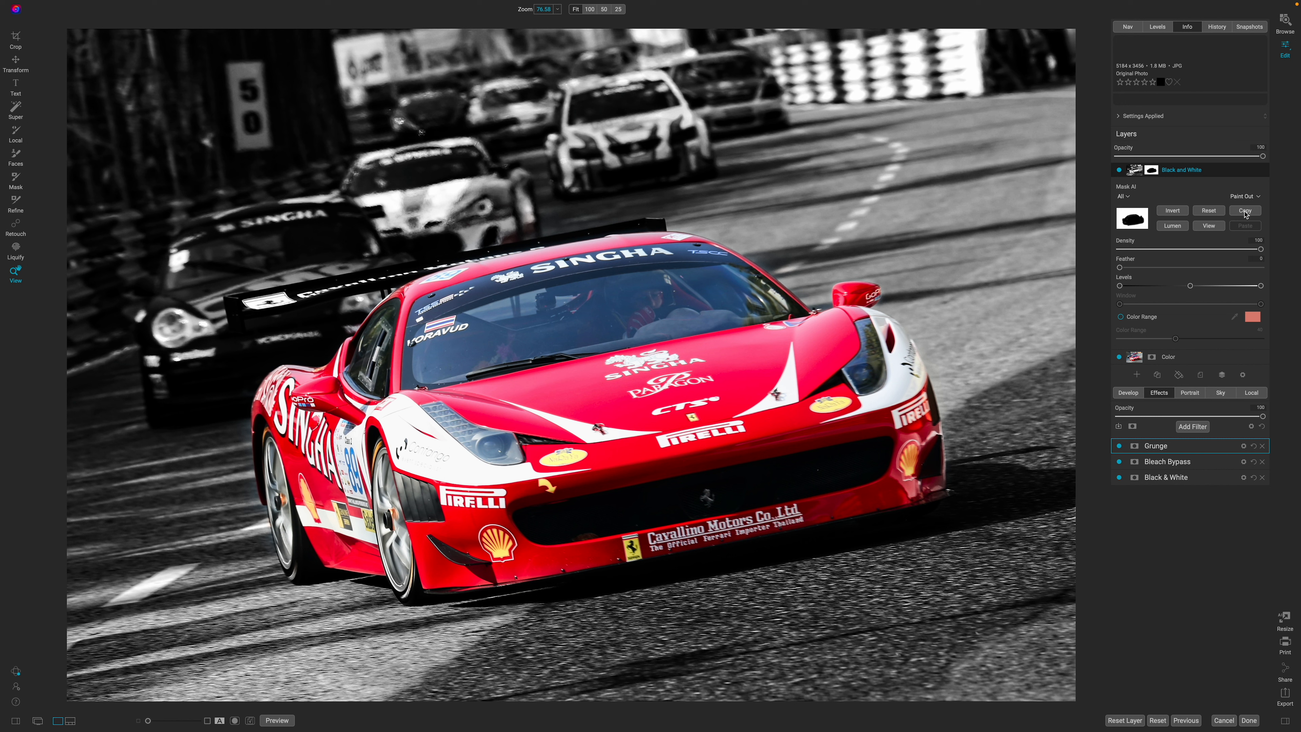
left_click(1138, 340)
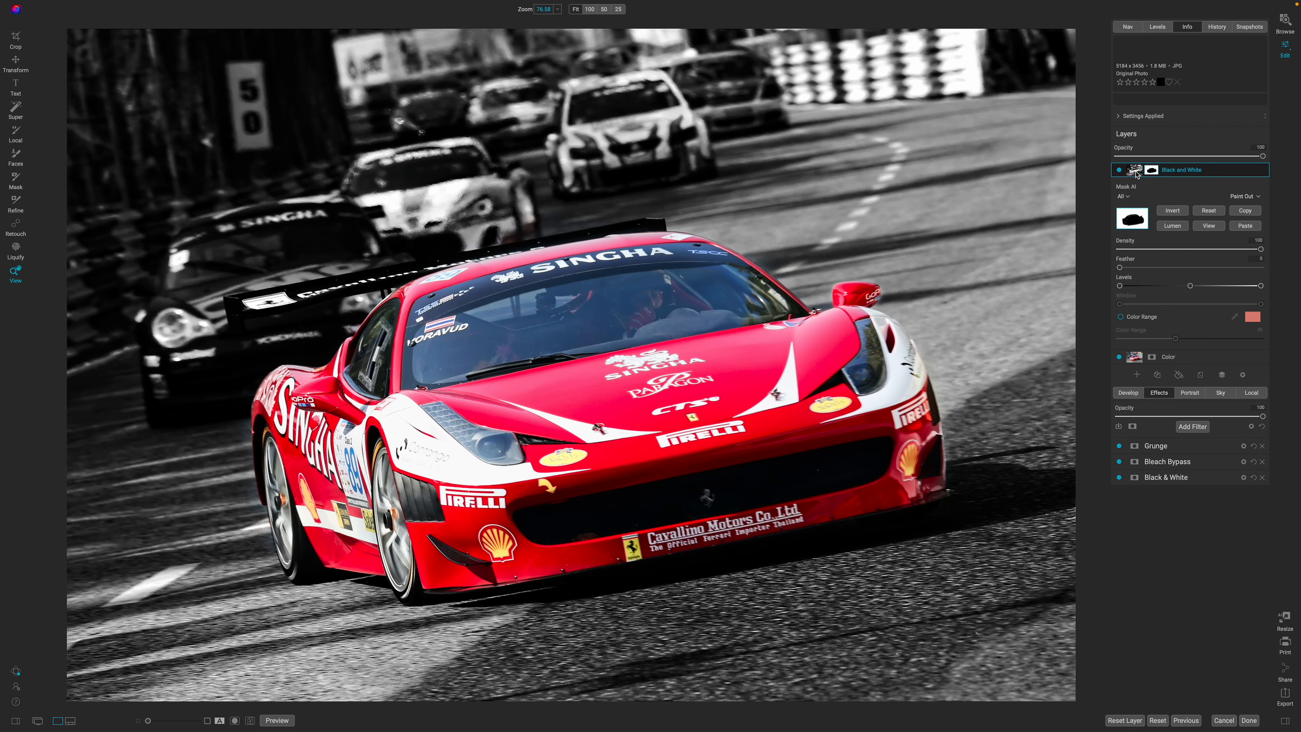
left_click(1151, 172)
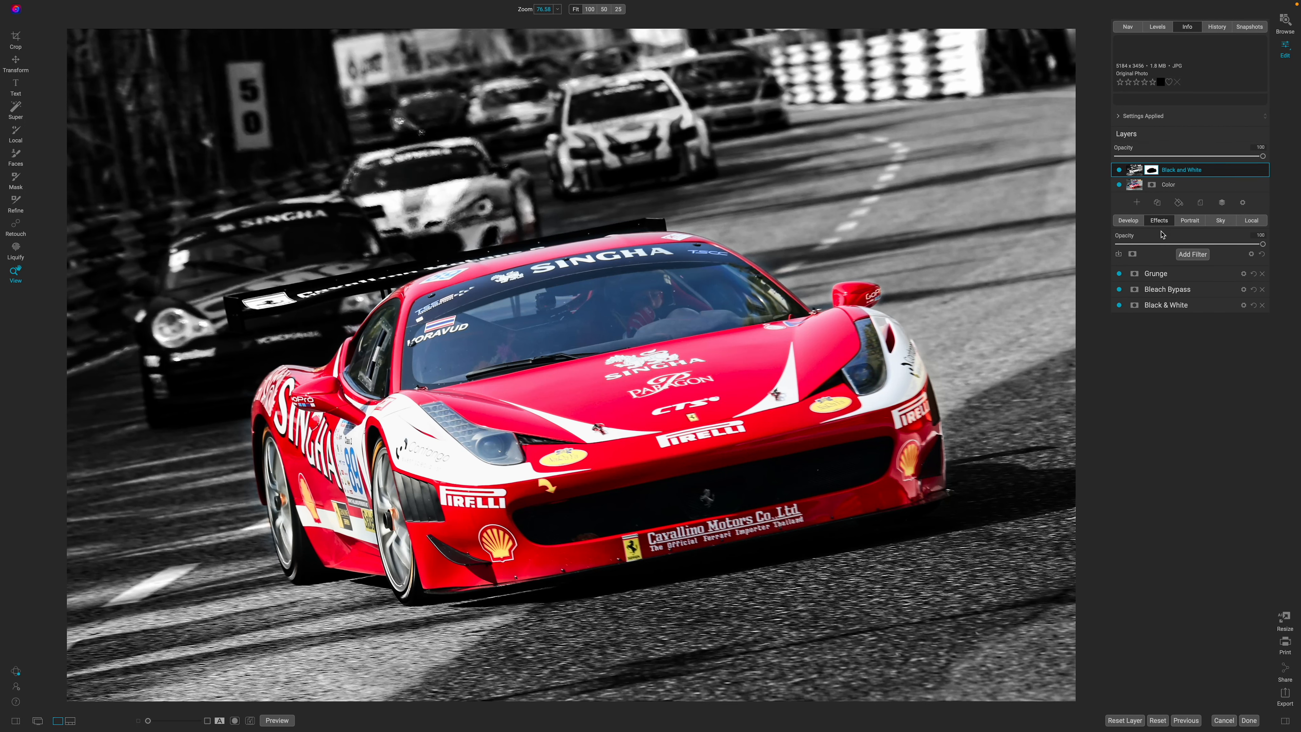
Add a Blur filter to the Black and White layer and set its type to Motion
left_click(1191, 255)
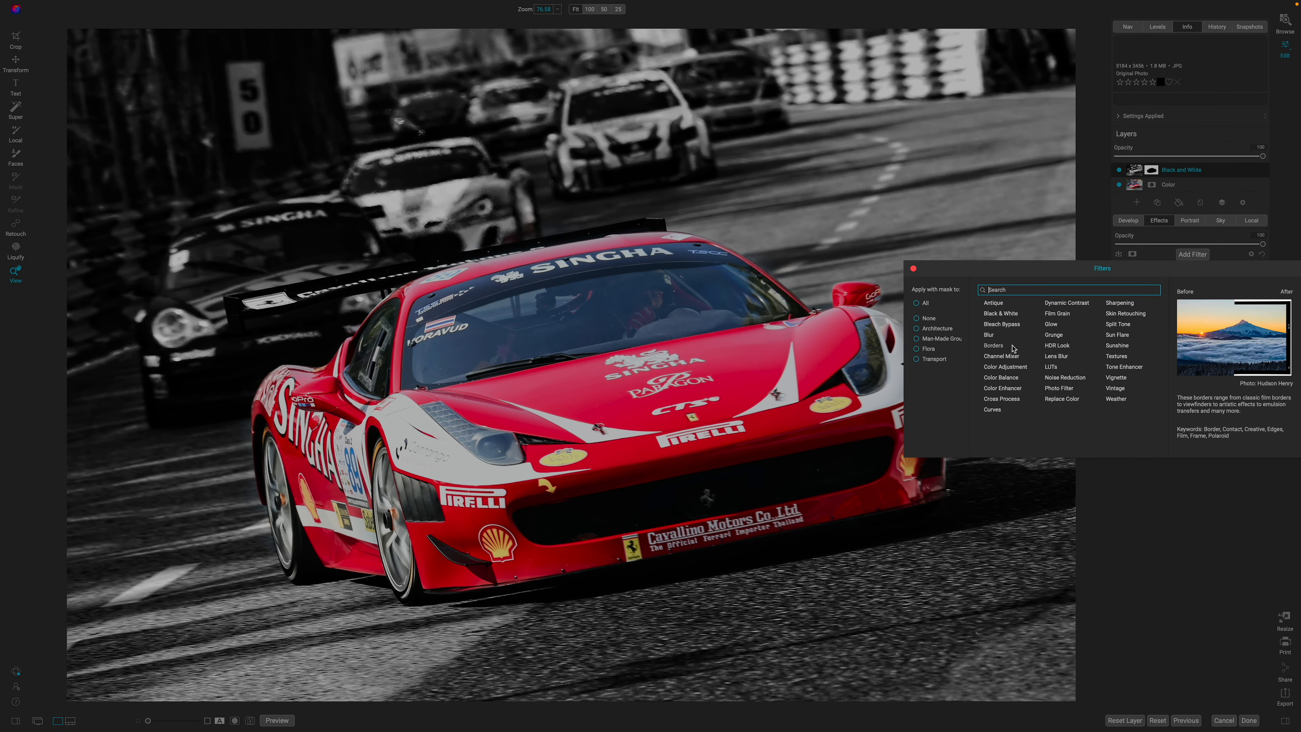
left_click(992, 336)
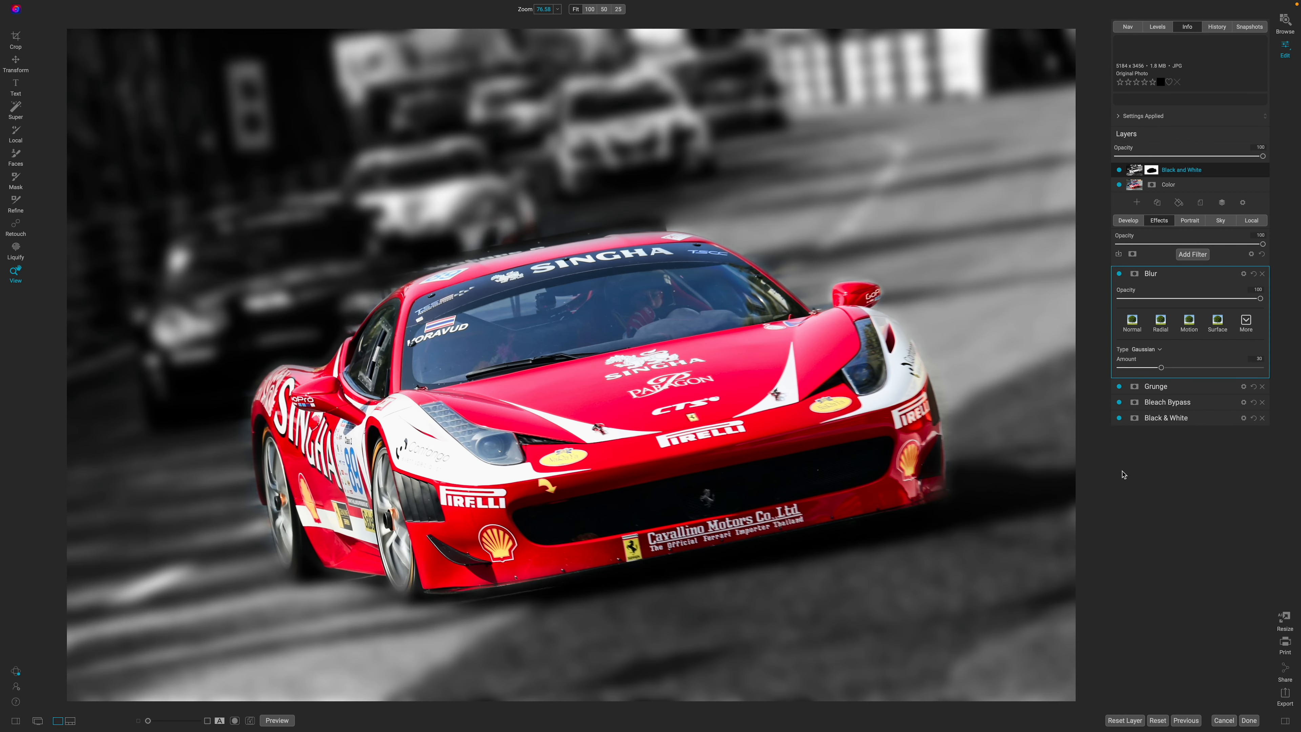
left_click(1150, 350)
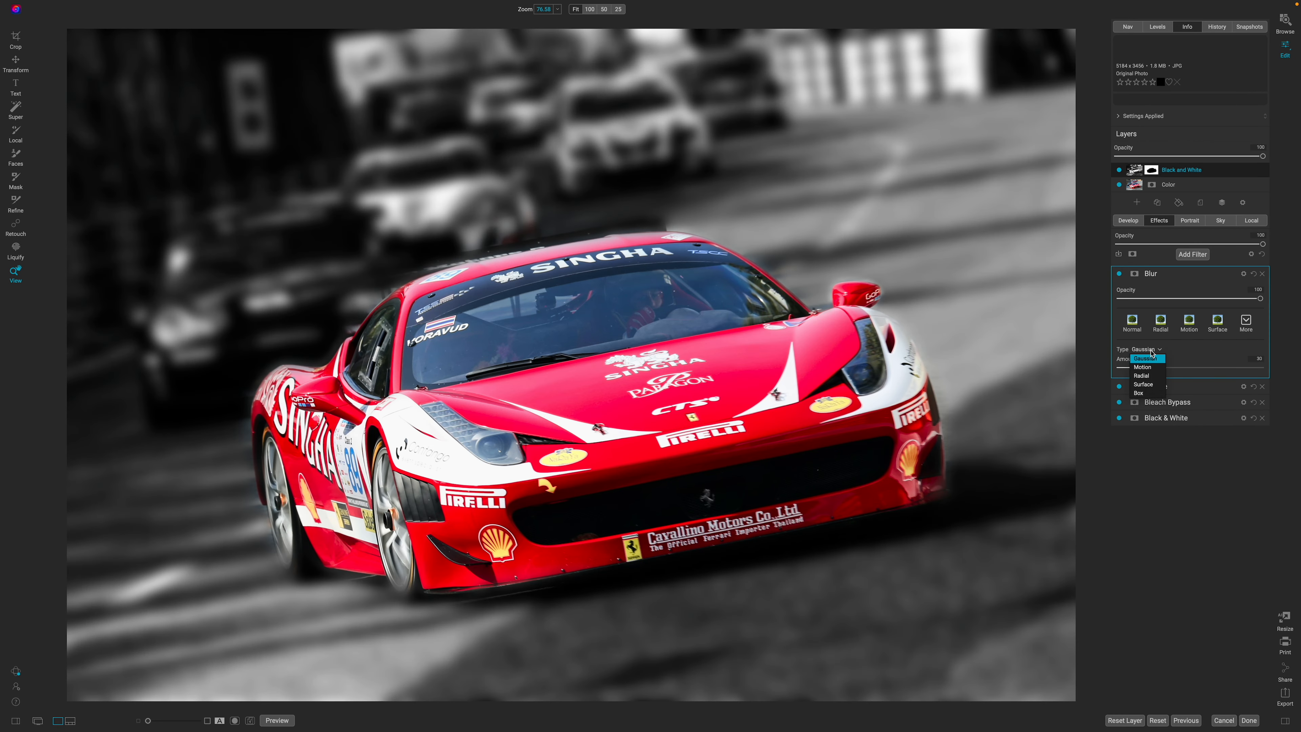
left_click(1148, 367)
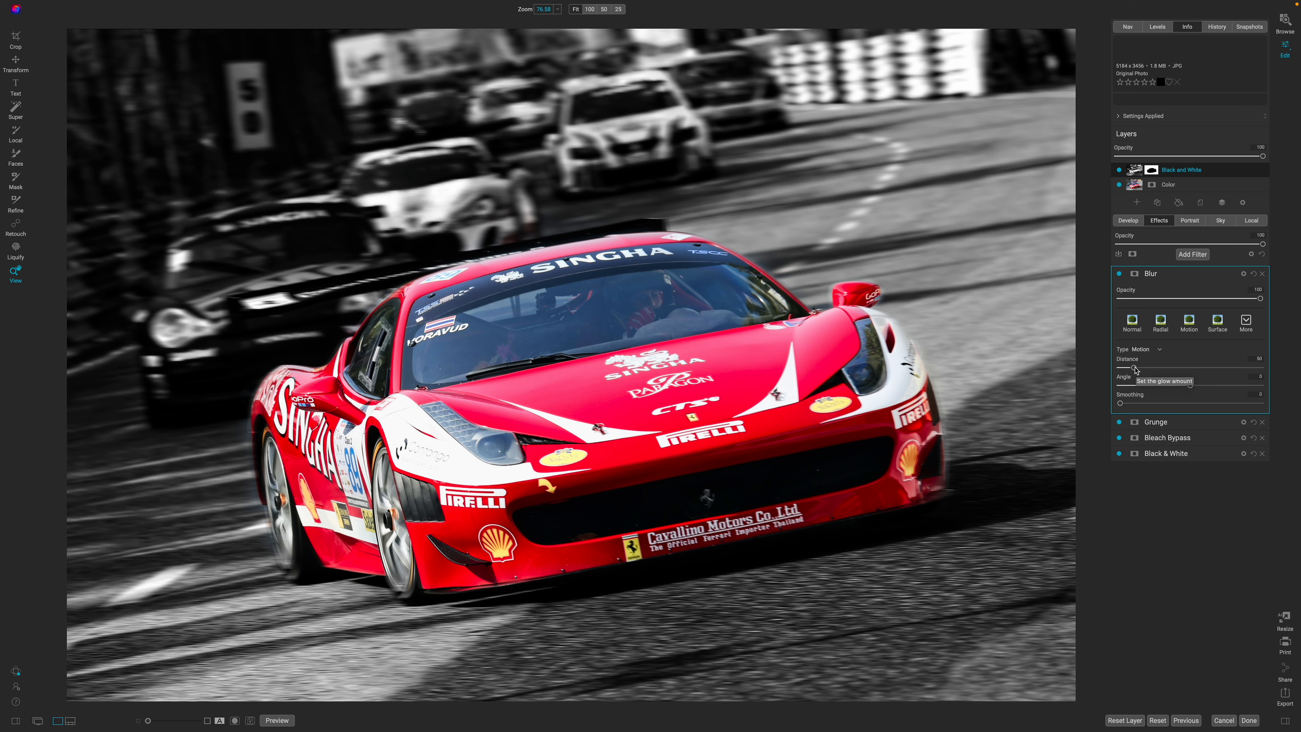
Increase the motion blur's distance to about 200, add some smoothing and slightly lower the filter's opacity
left_click_drag(1135, 370, 1186, 369)
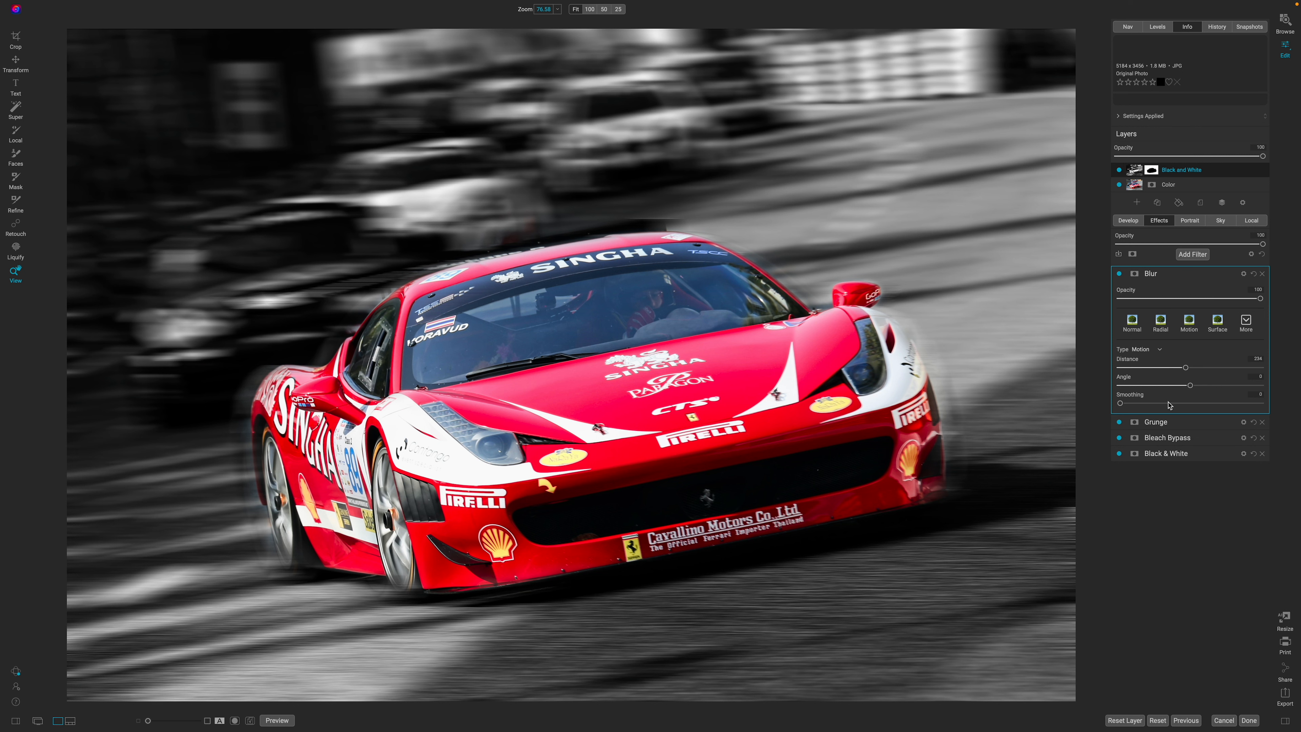
left_click_drag(1120, 405, 1185, 370)
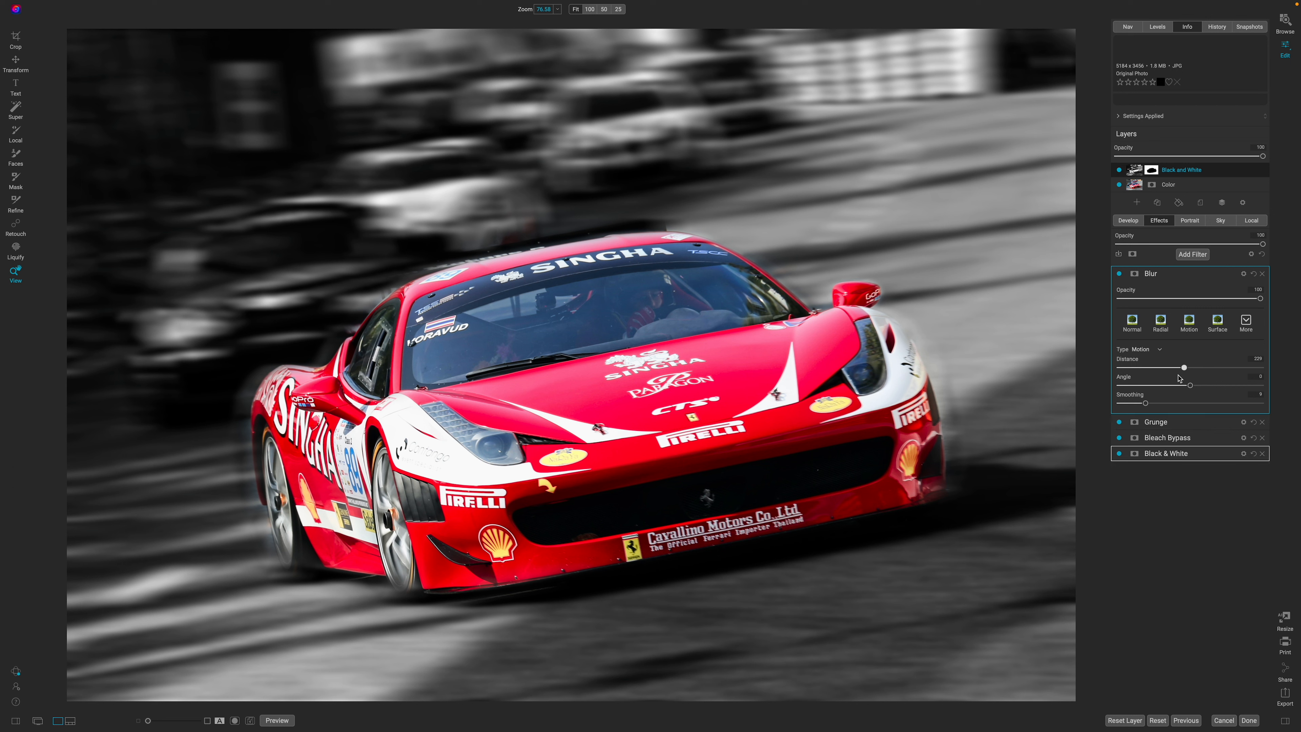
mouse_move(1260, 299)
left_mouse_down()
mouse_move(1222, 302)
mouse_move(1244, 301)
left_mouse_up()
Add a local adjustment to the Black and White layer, paste the copied car mask into it and set exposure to -0.5
left_click(1251, 220)
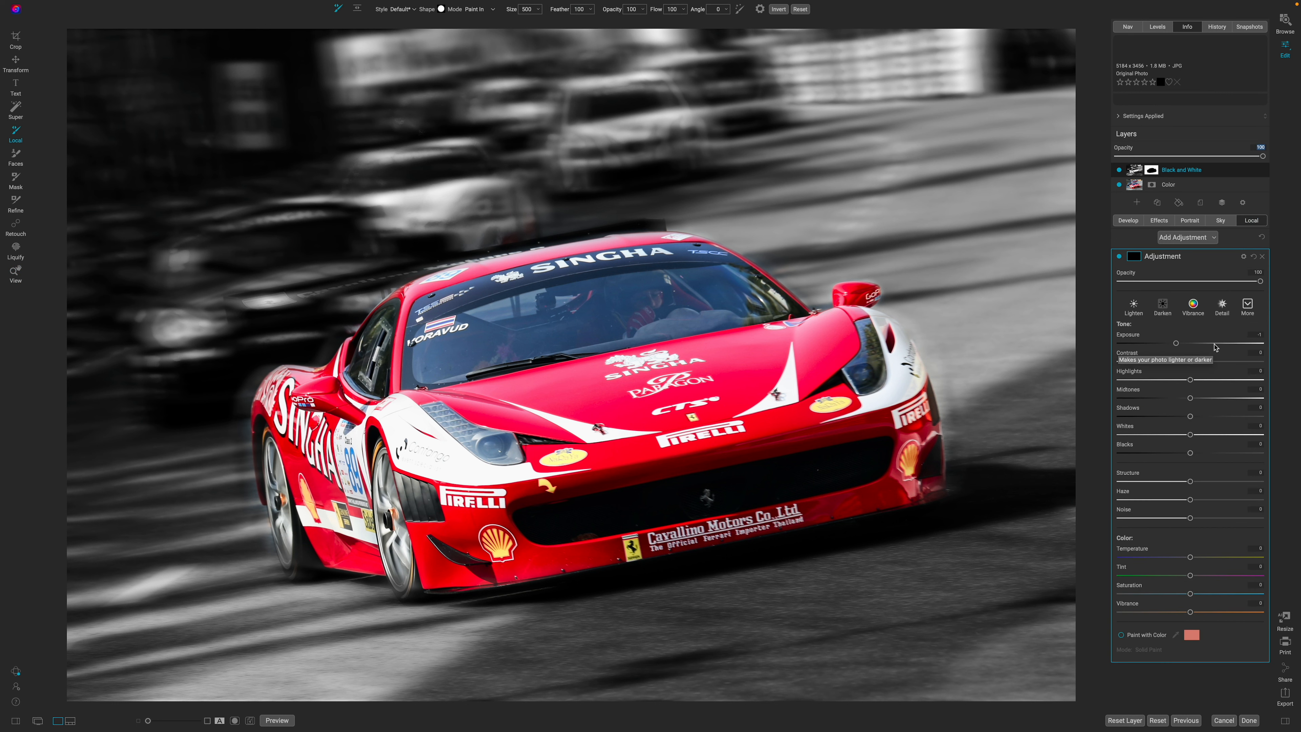
left_click(1135, 256)
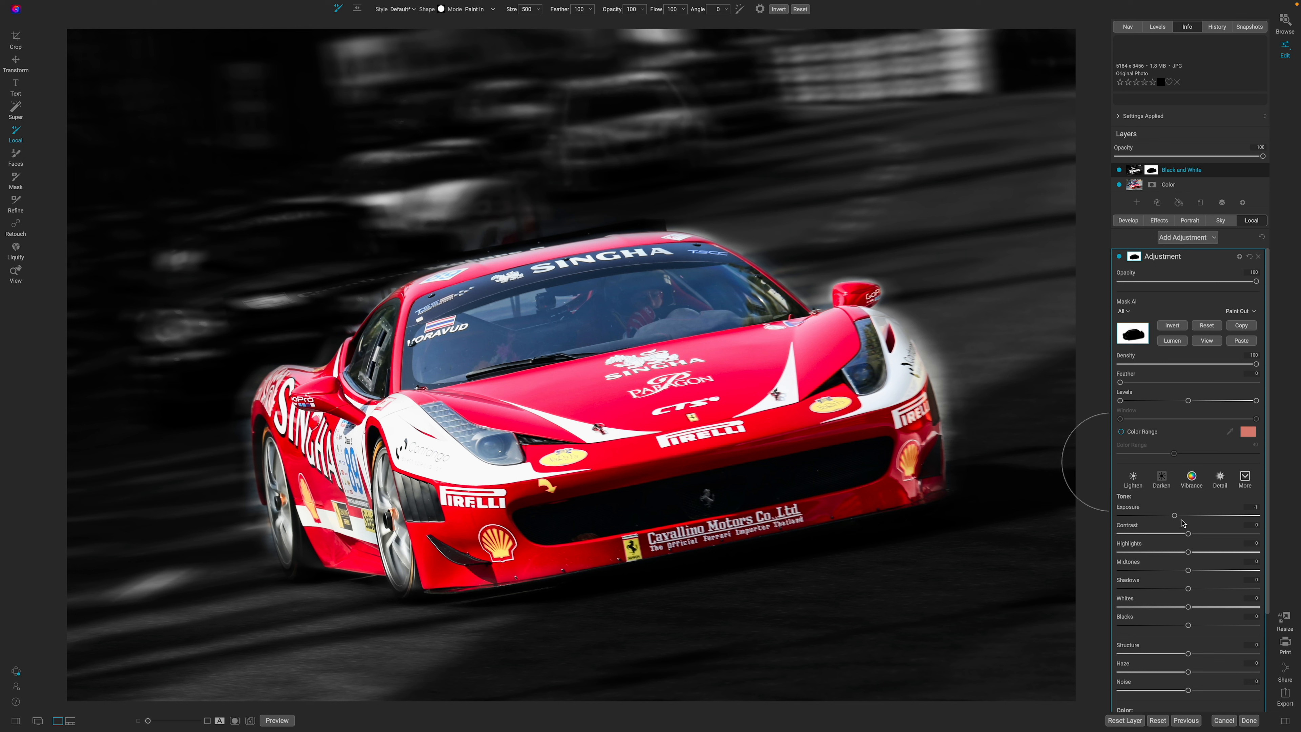
left_click_drag(1174, 516, 1182, 519)
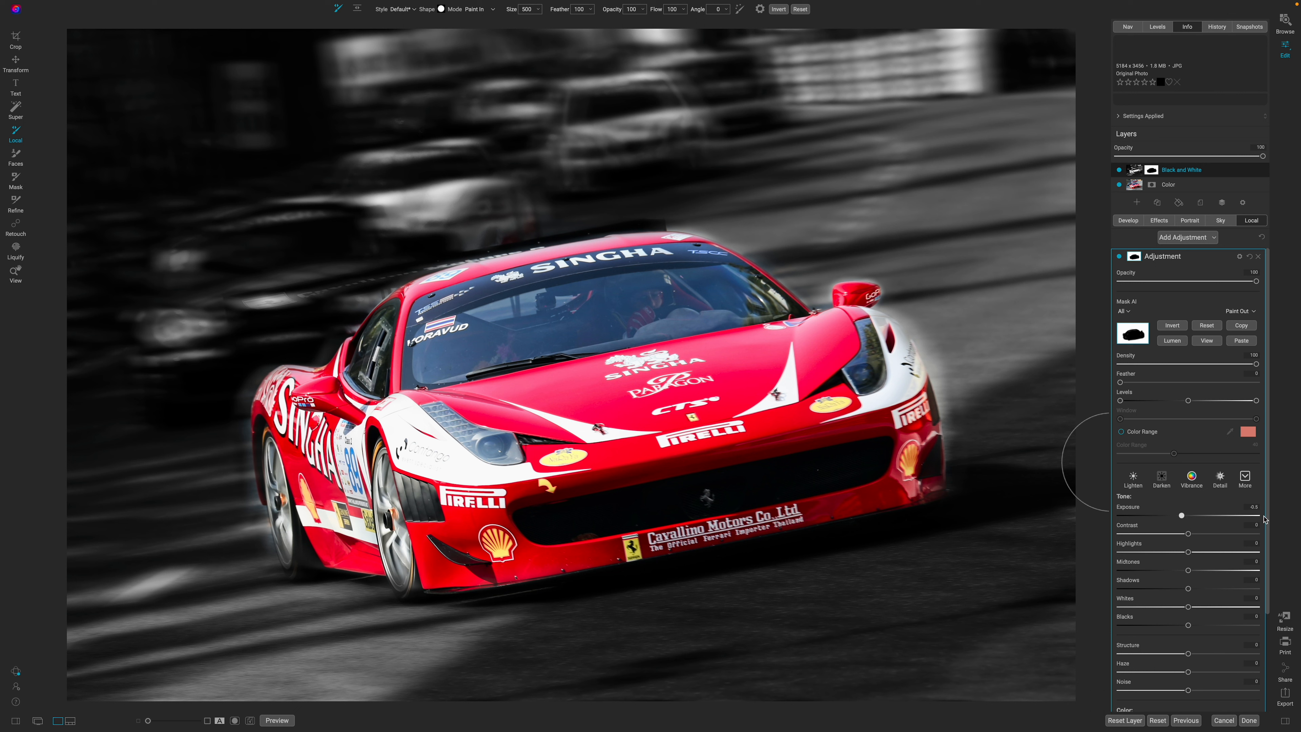
Set the local adjustment's blending mode to Soft Light and raise its shadows
left_click(1240, 256)
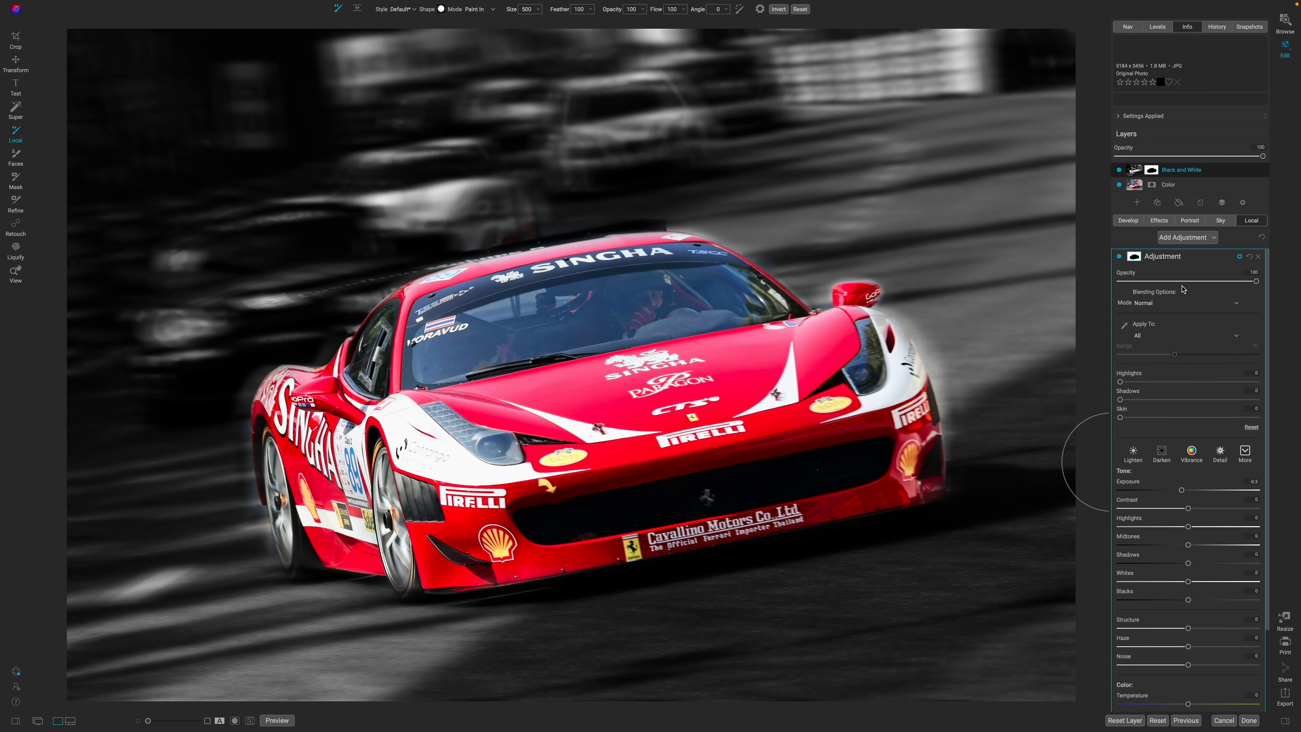
left_click(1164, 304)
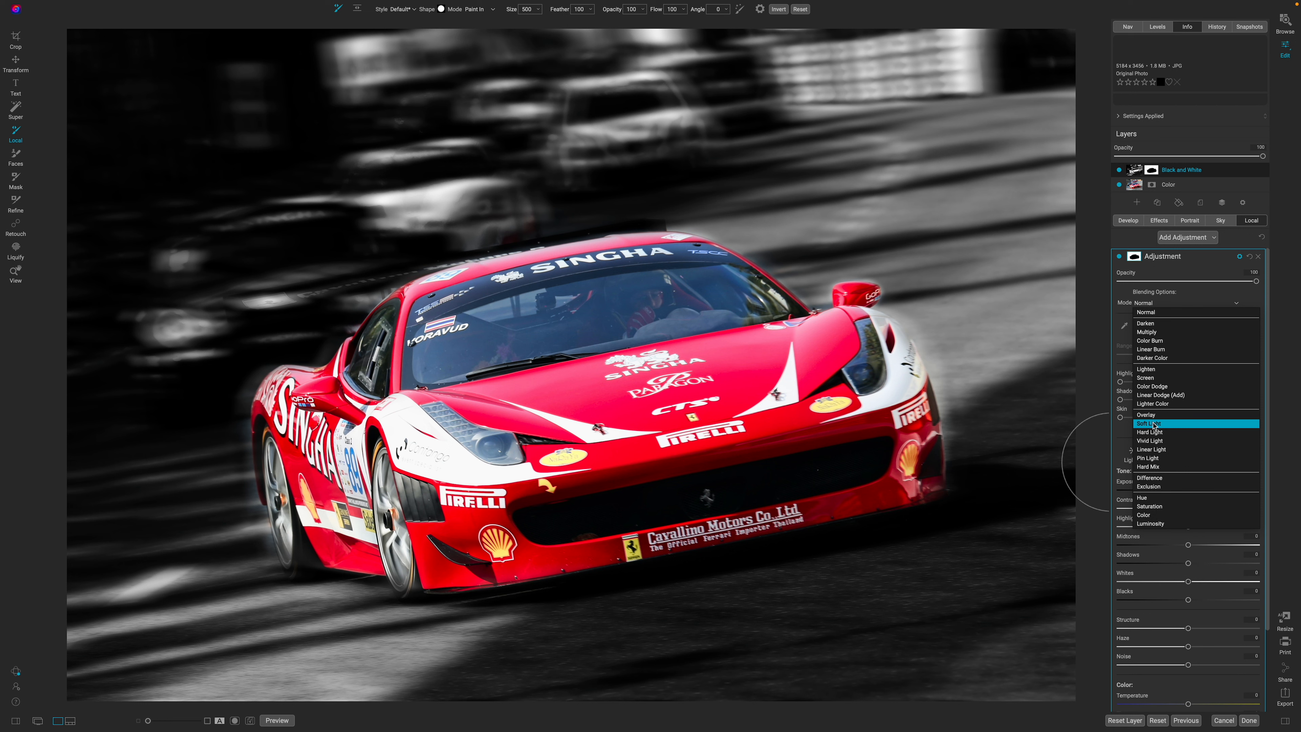
left_click(1154, 425)
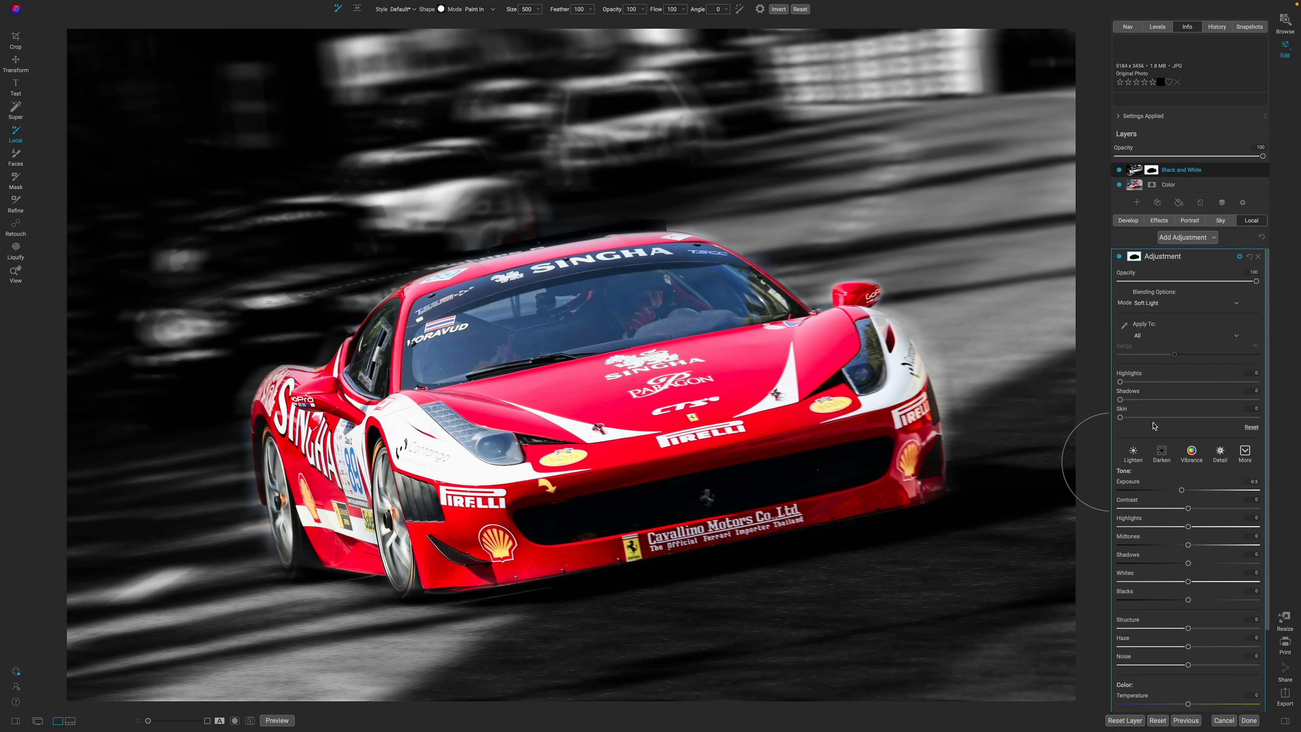
left_click_drag(1188, 563, 1223, 568)
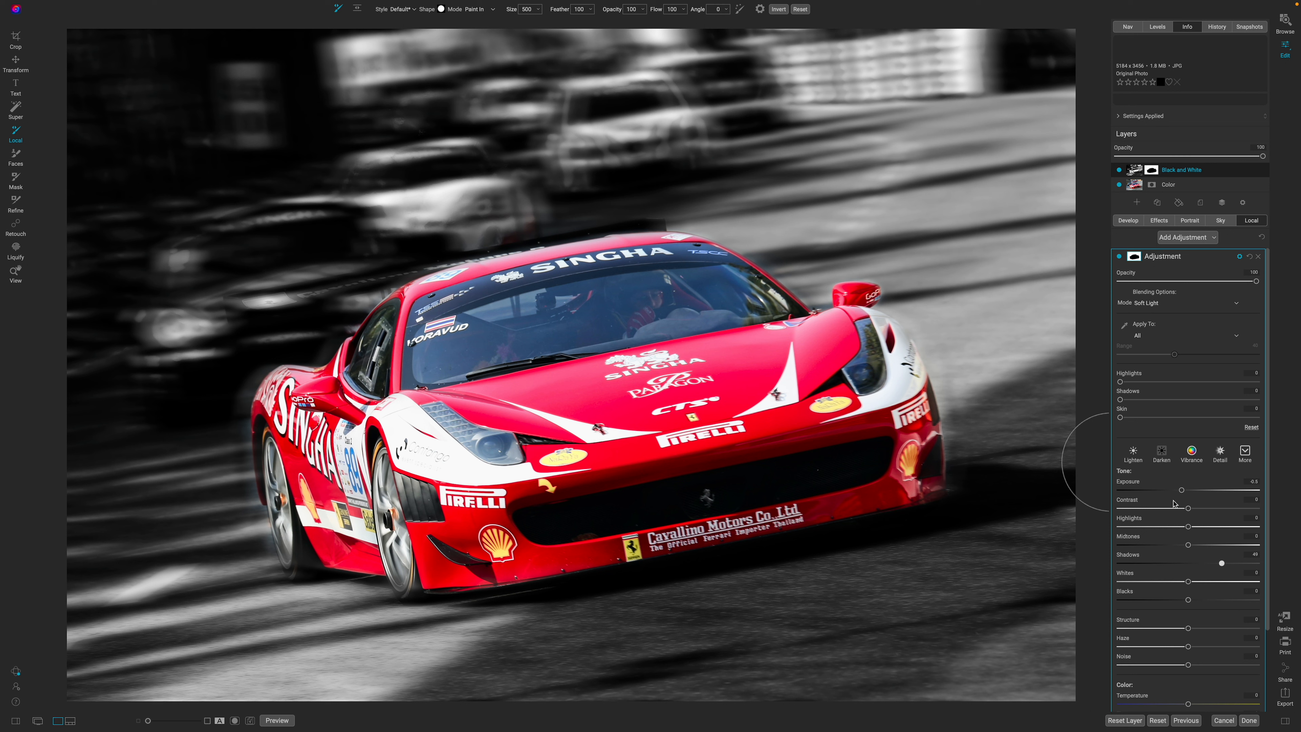
Create a new stamped layer from the visible layers and hide the original Black and White and Color layers
right_click(1209, 175)
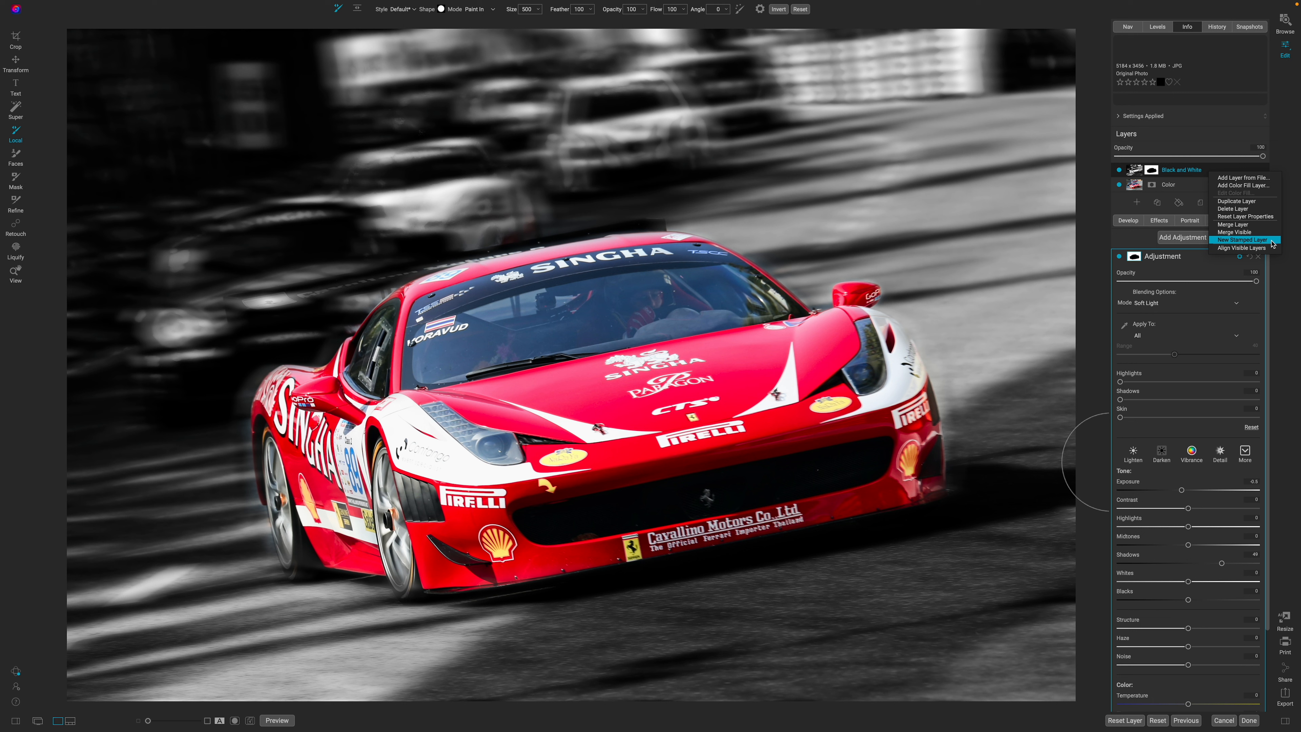
left_click(1189, 523)
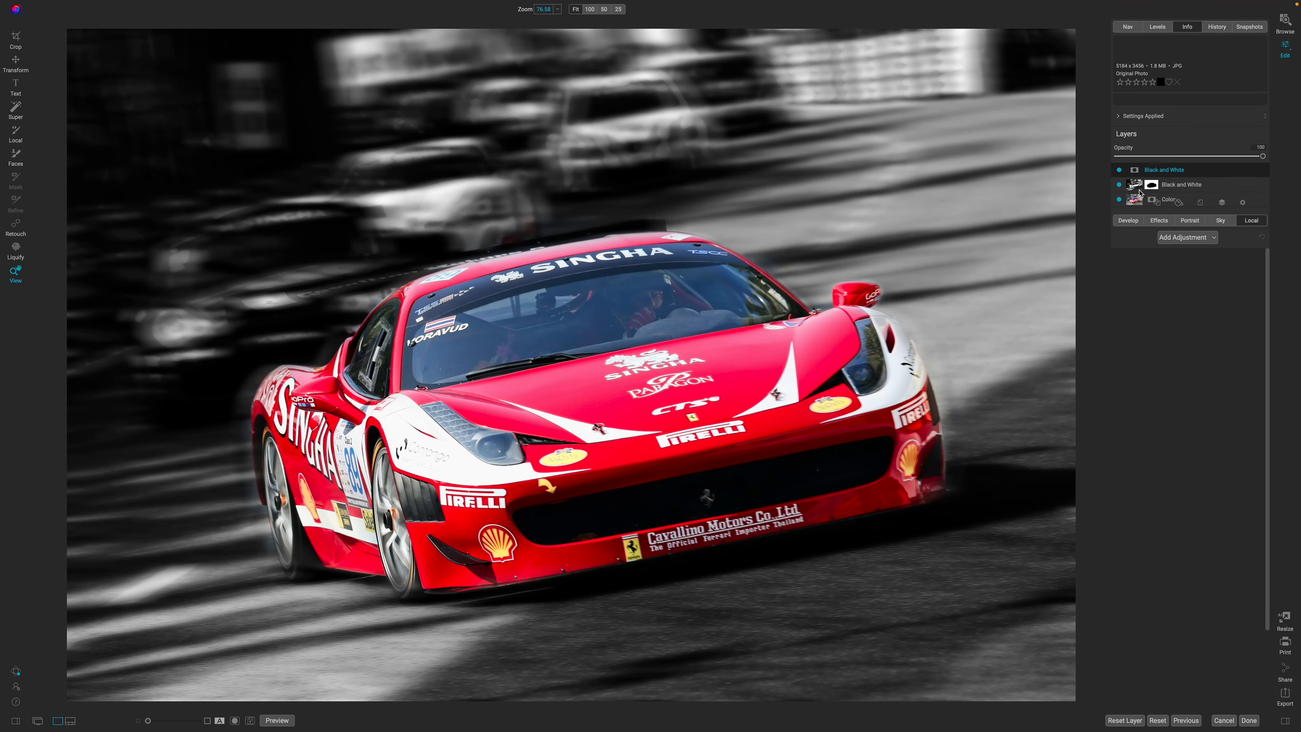
left_click(1120, 185)
left_click(1120, 199)
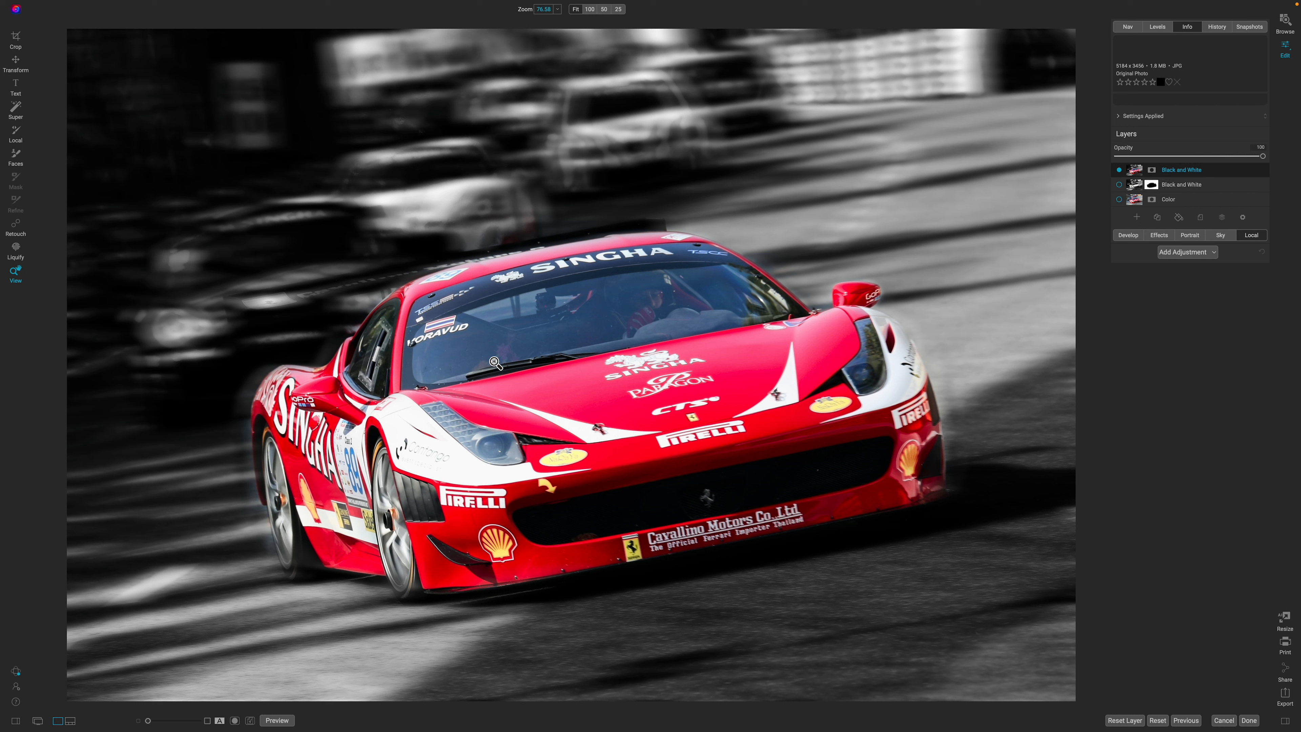
Raise the stamped layer's highlights, lower its blacks and increase its structure in the develop adjustments
left_click(1130, 235)
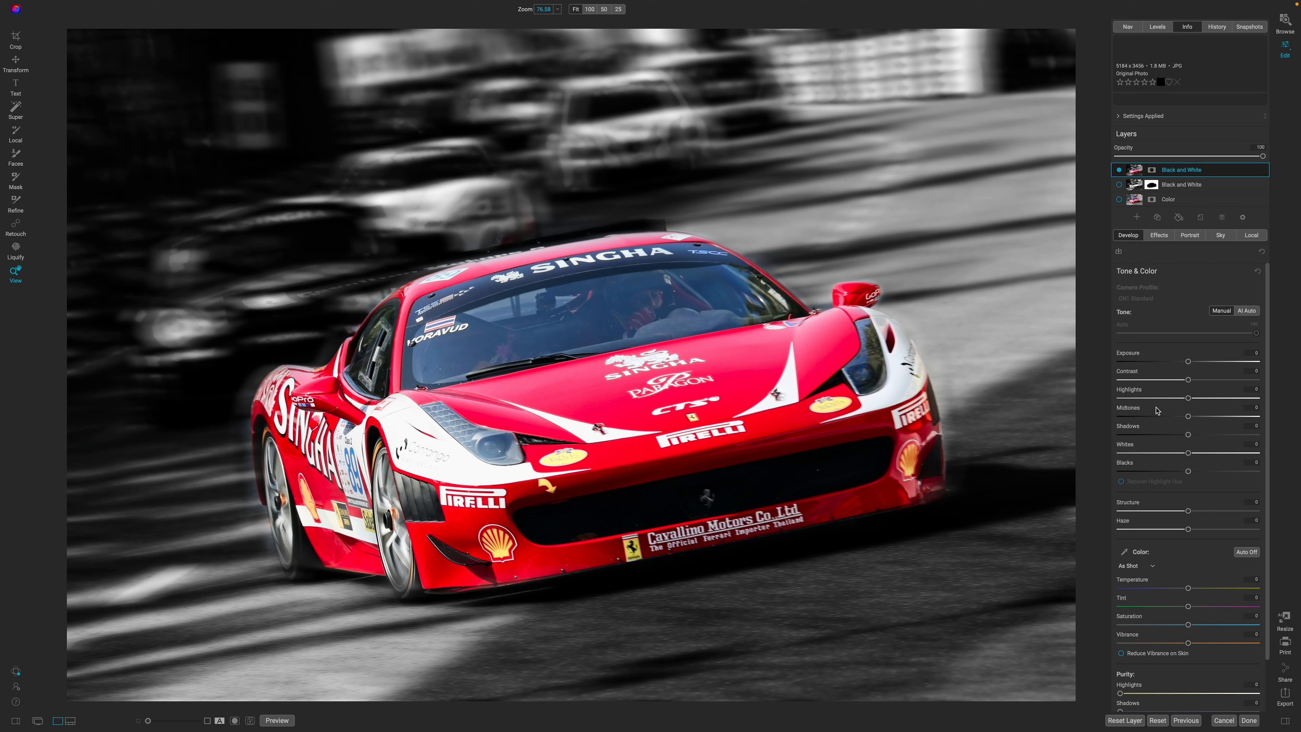
mouse_move(1188, 398)
left_mouse_down()
mouse_move(1241, 401)
mouse_move(1205, 401)
left_mouse_up()
left_click(1229, 400)
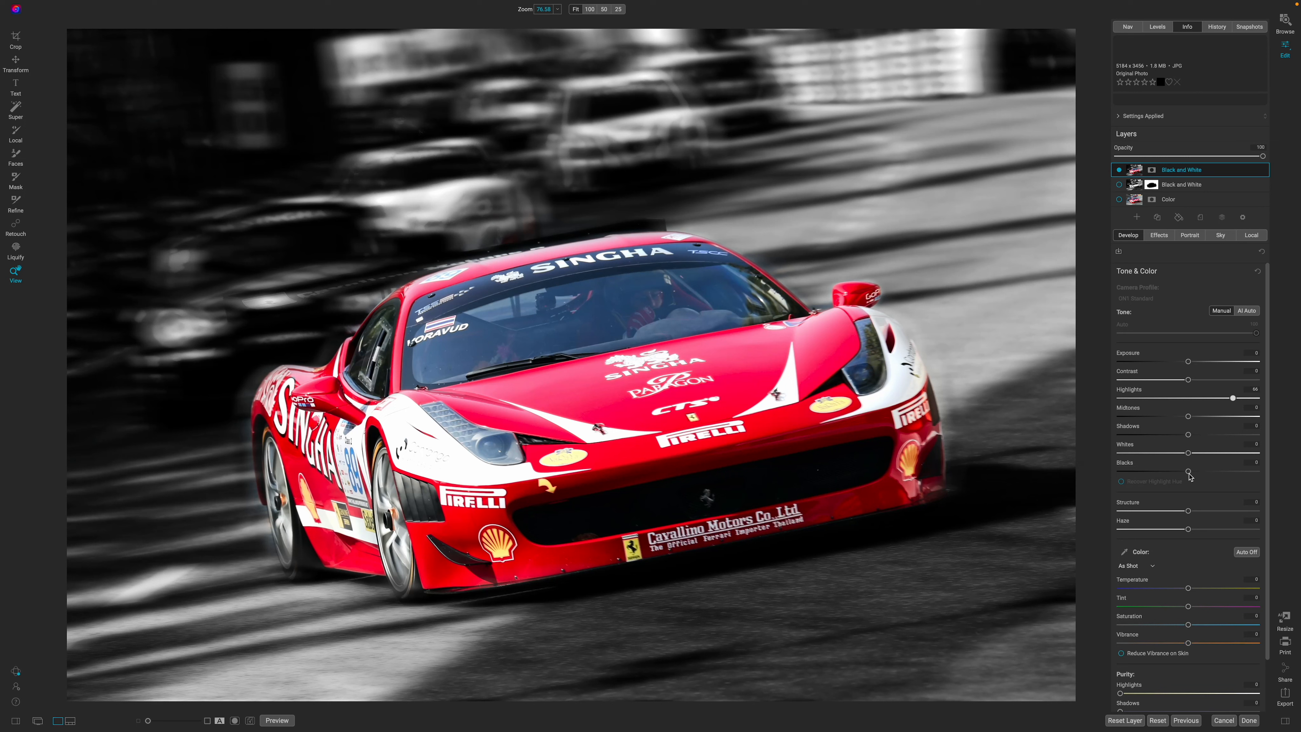
left_click(1179, 472)
left_click_drag(1179, 474, 1221, 515)
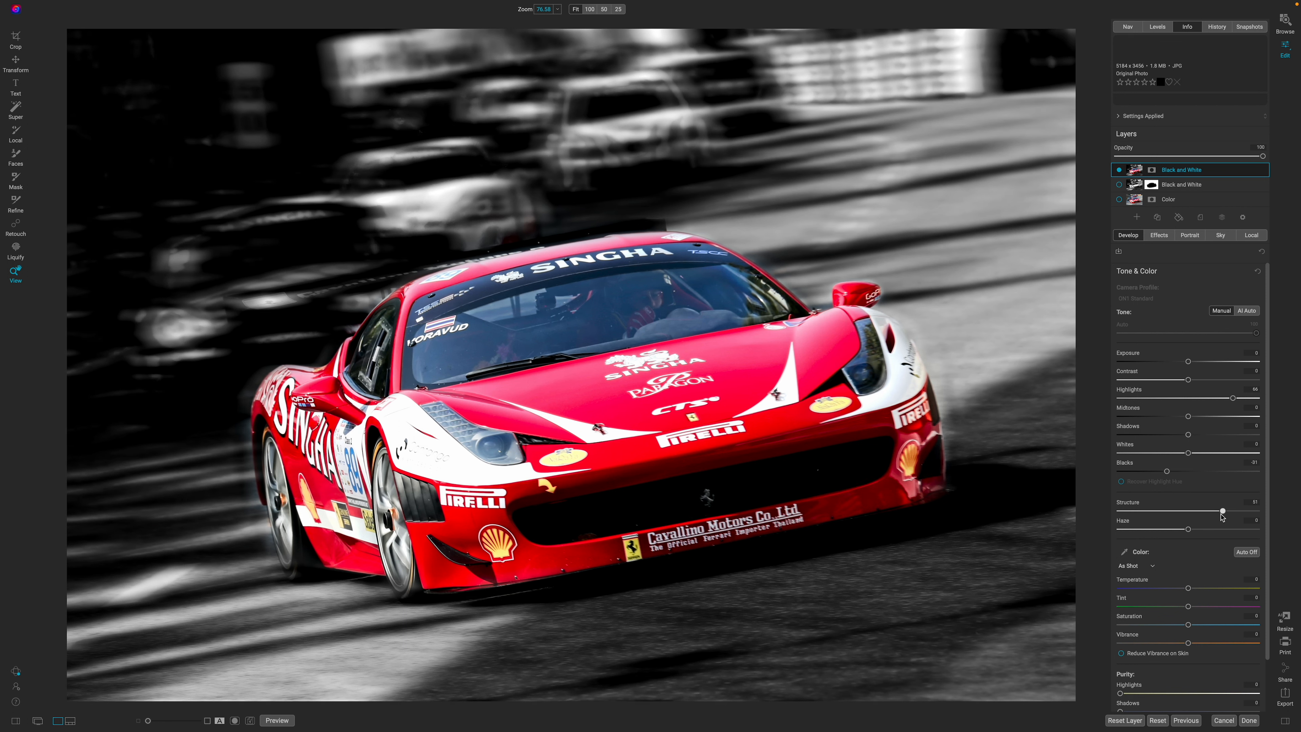
Add a LUTs filter with the Aachen look to the stamped layer and paste the copied car mask into it, checking the mask overlay
left_click(1163, 240)
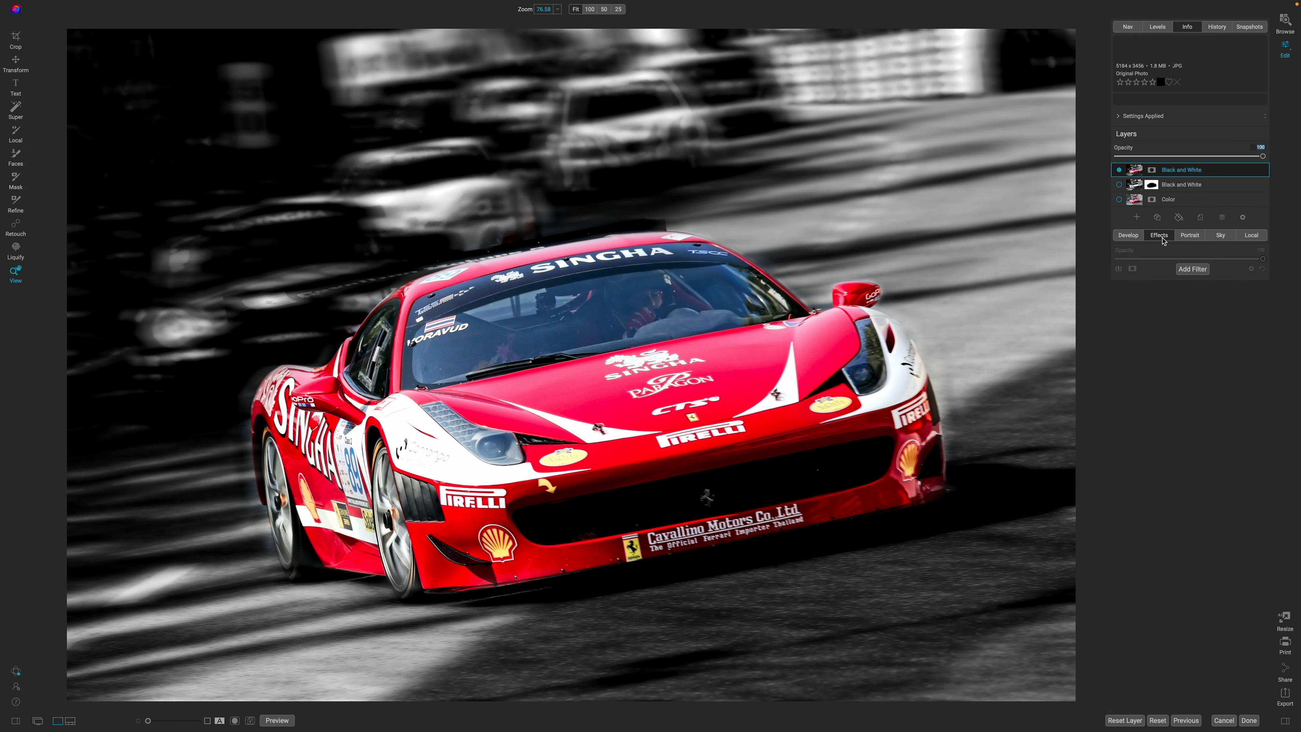
left_click(1188, 273)
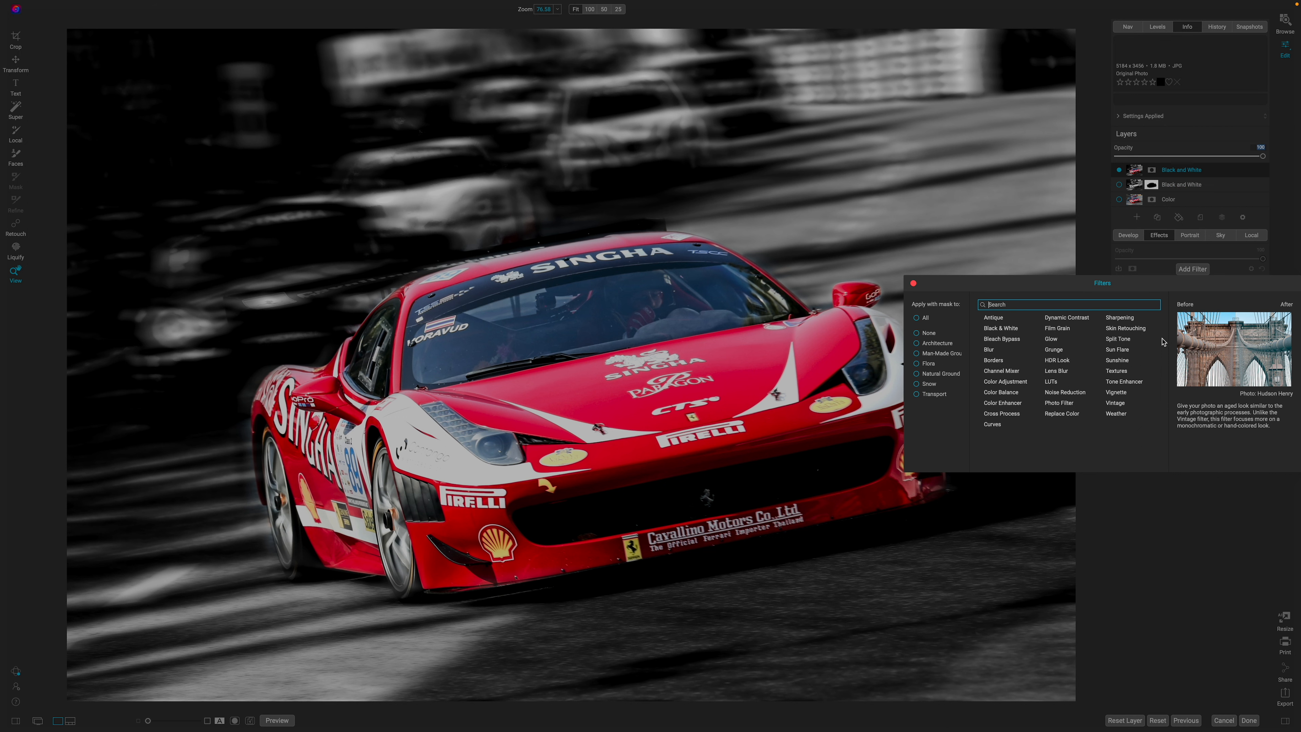
left_click(1063, 382)
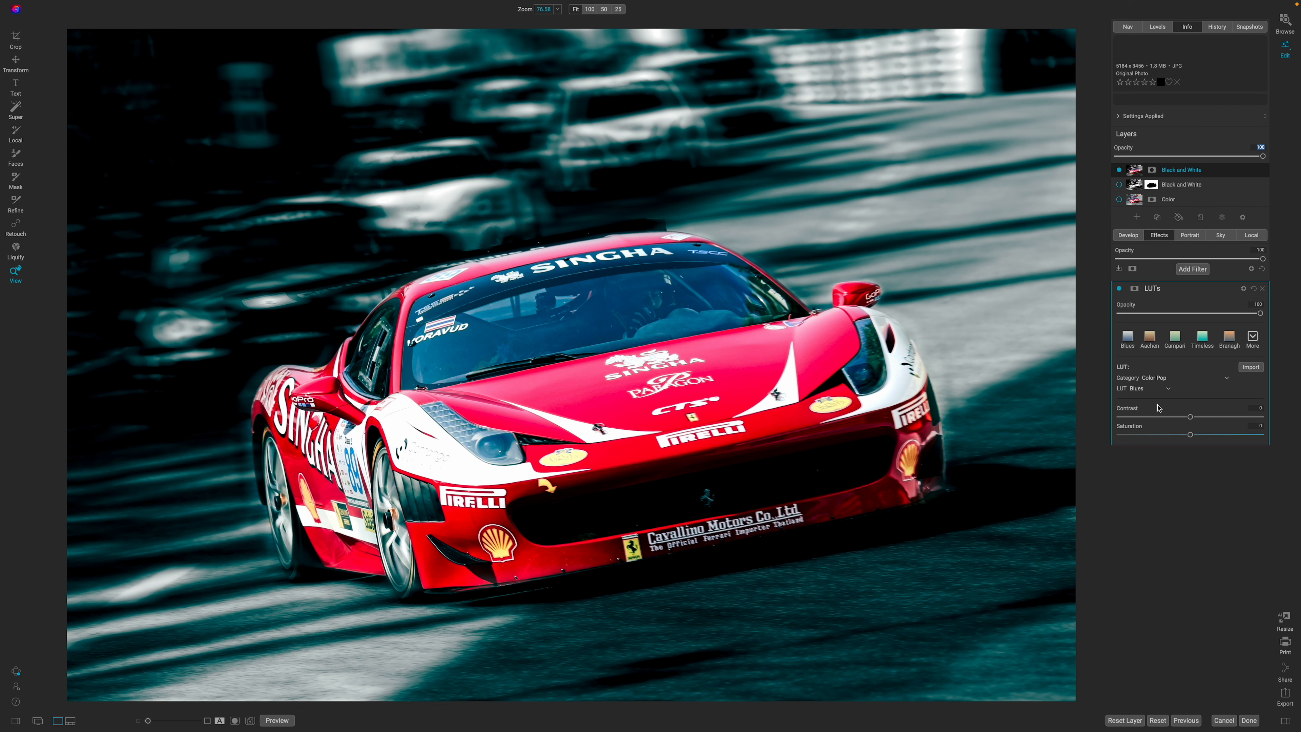
left_click(1150, 338)
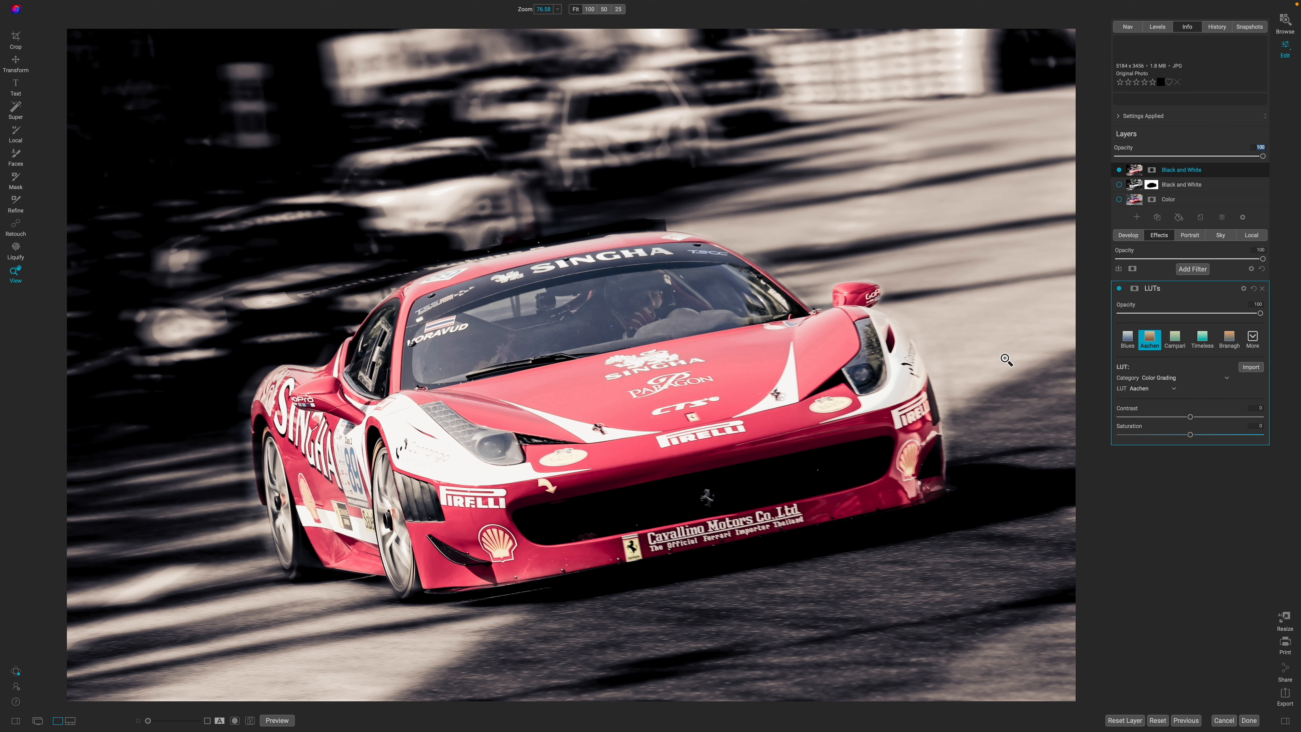
left_click(1134, 289)
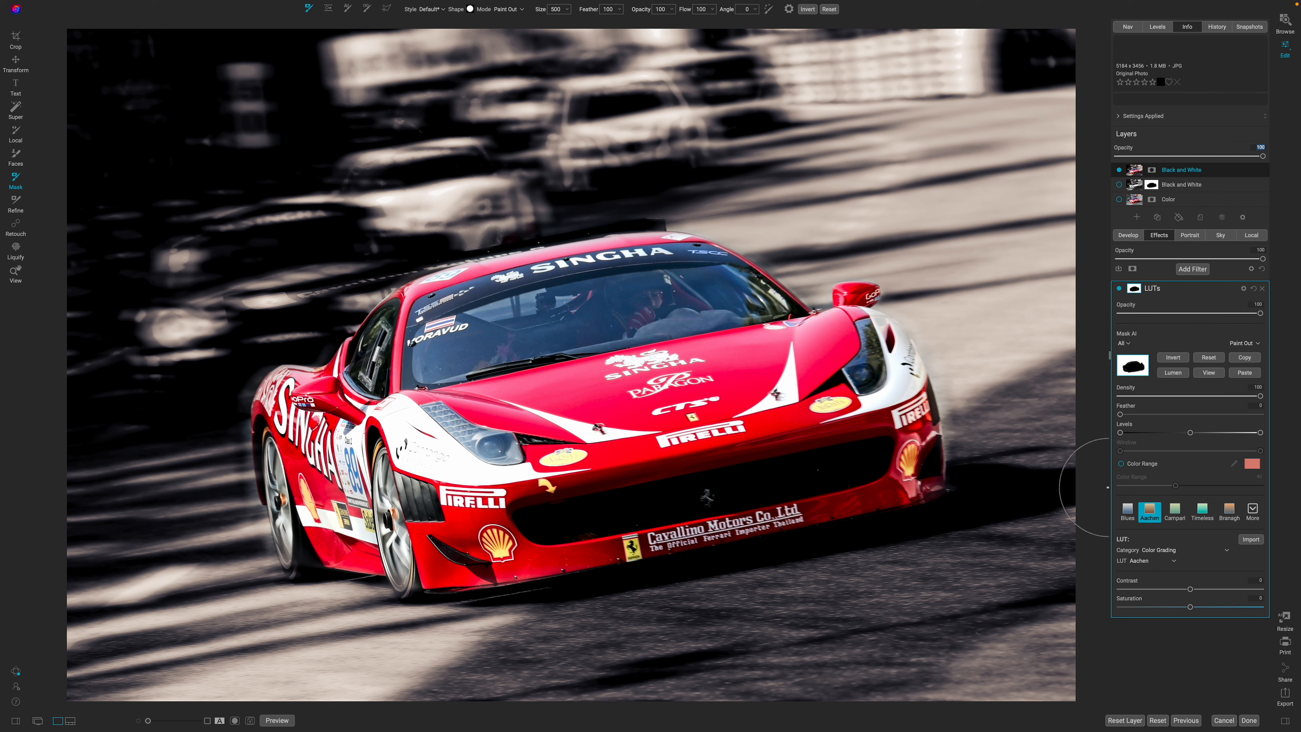
key("ctrl+m")
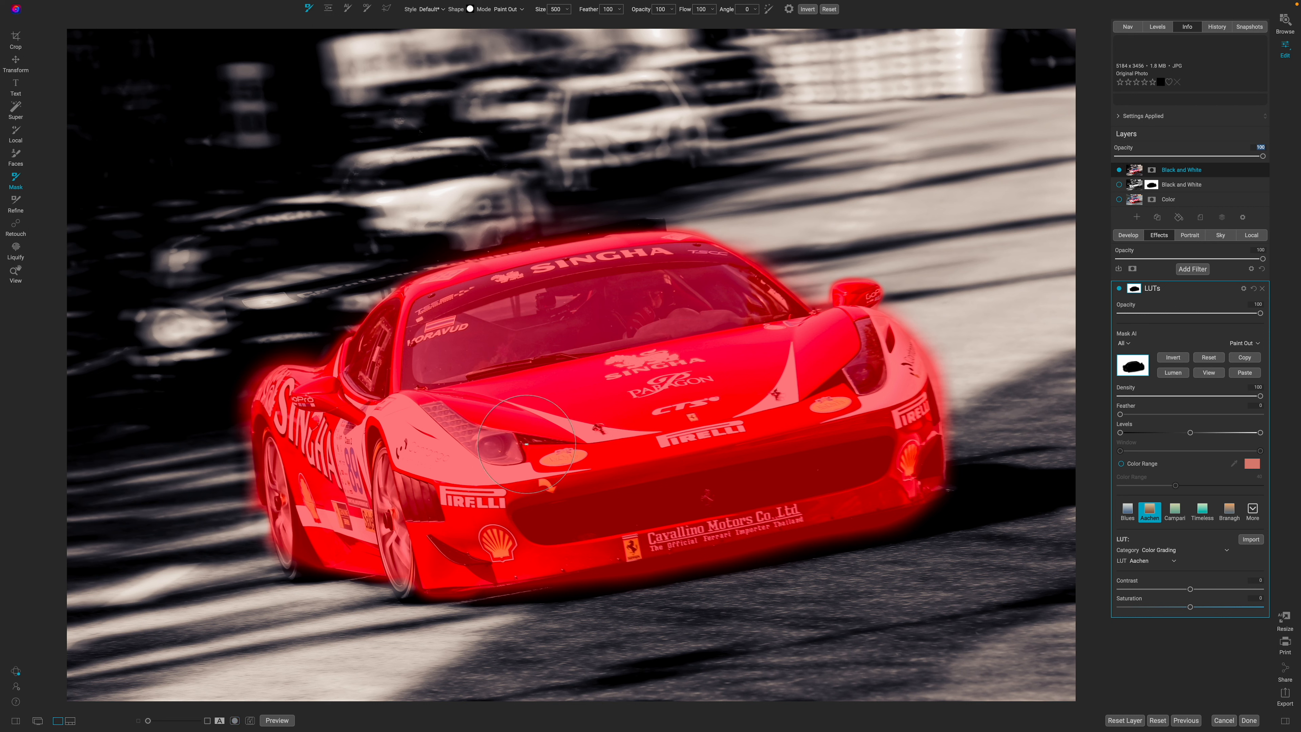
key("ctrl+m")
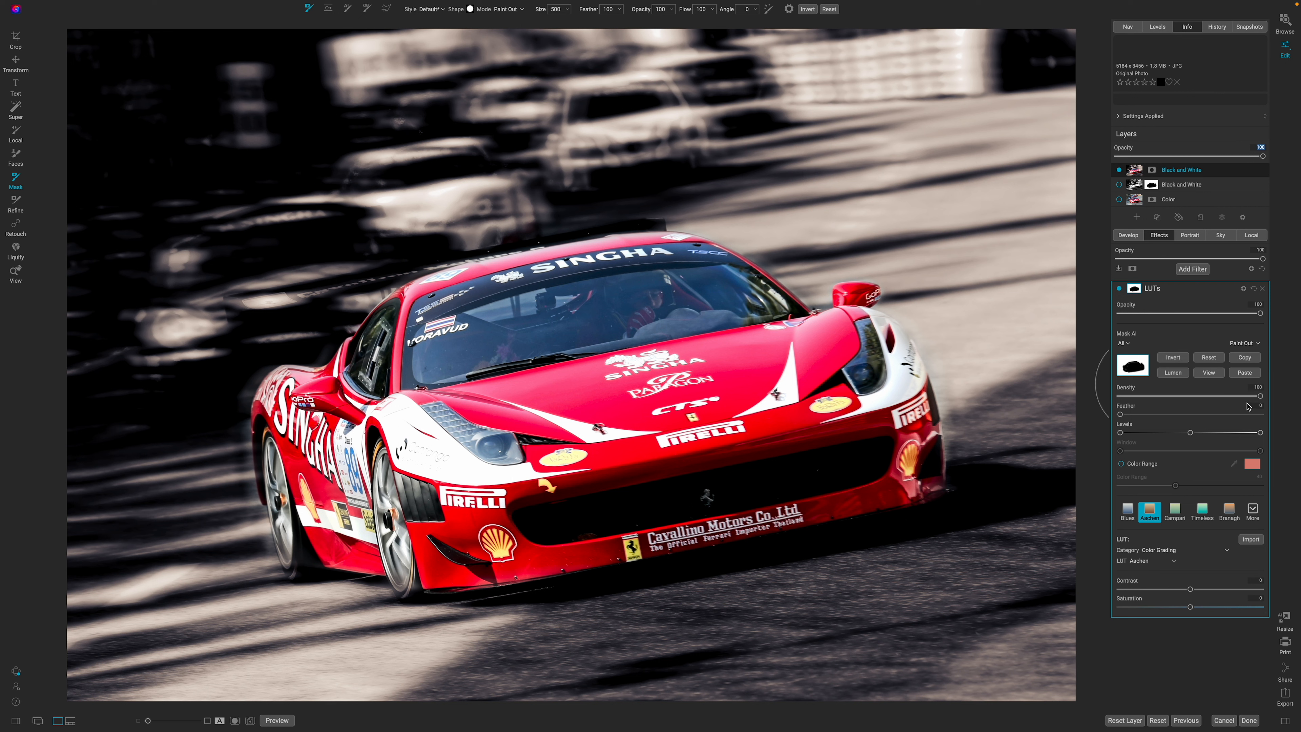
Try the LUTs filter's car mask at a density of about 67 and inspect the result through the mask view
left_click_drag(1260, 397, 1215, 399)
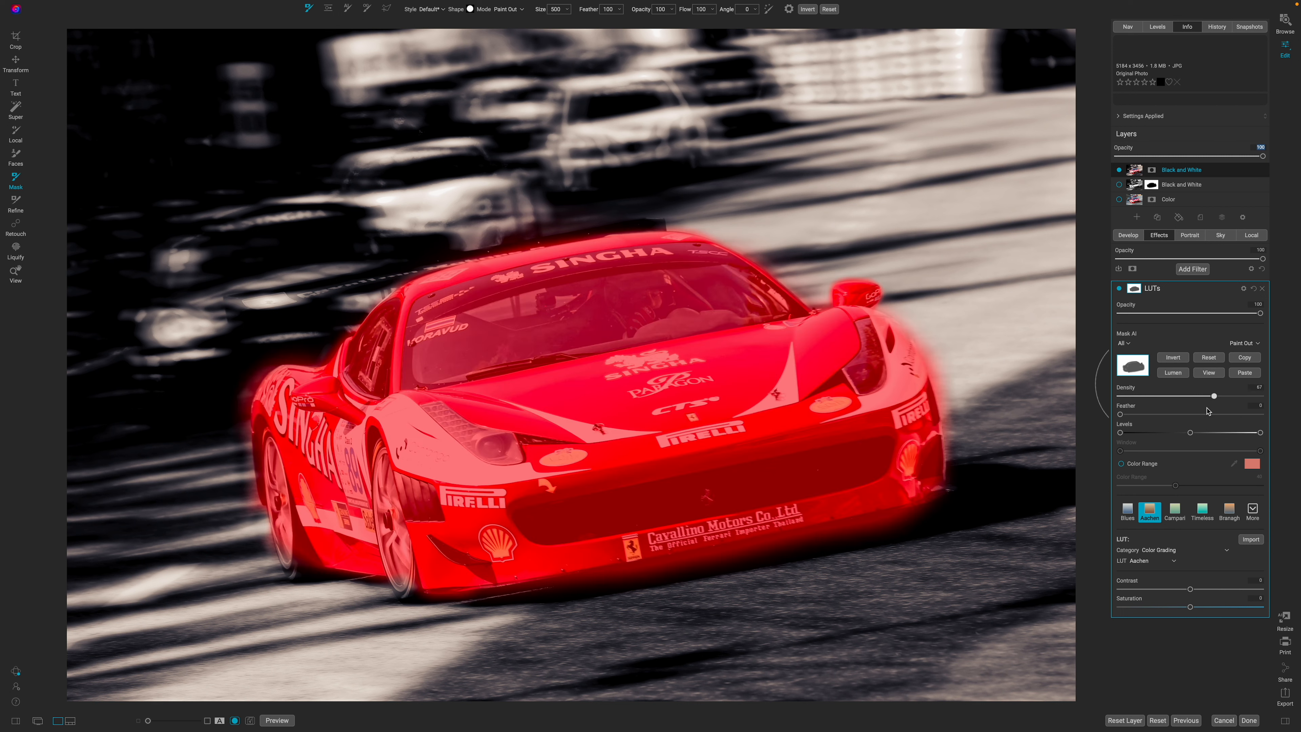
key("o")
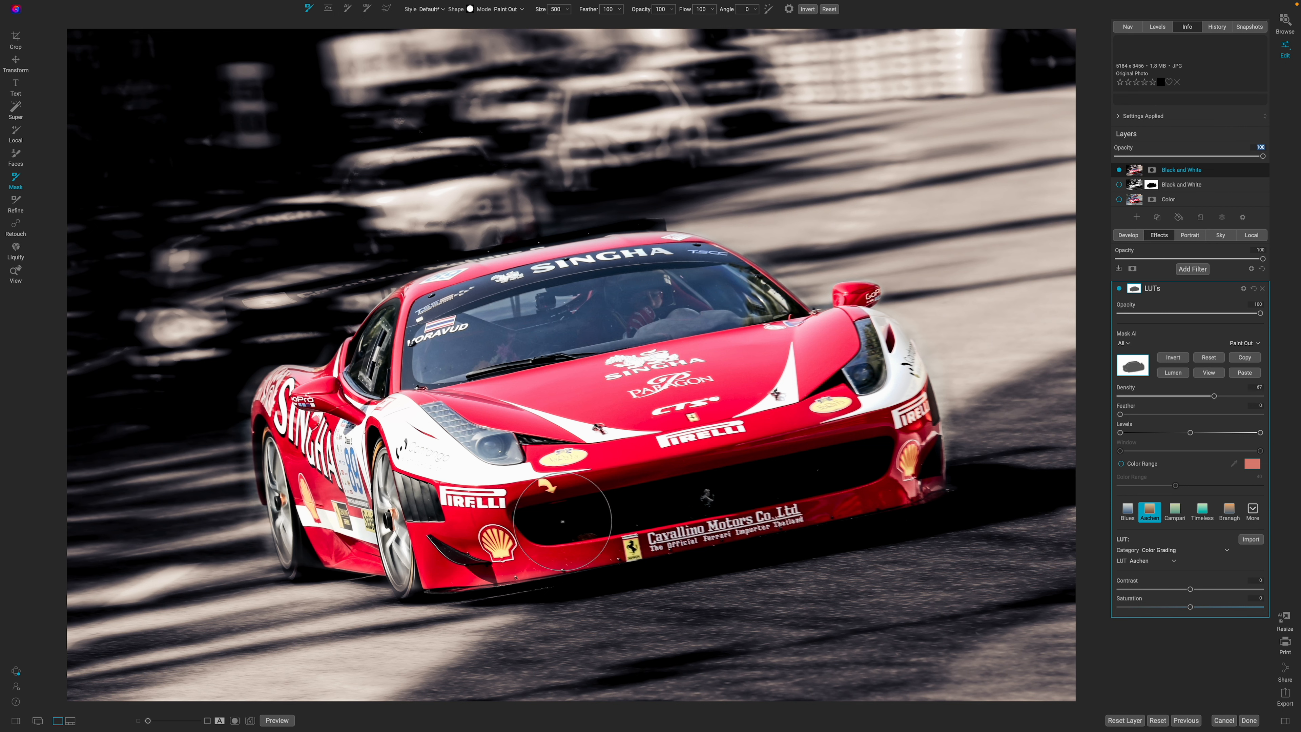
key("o")
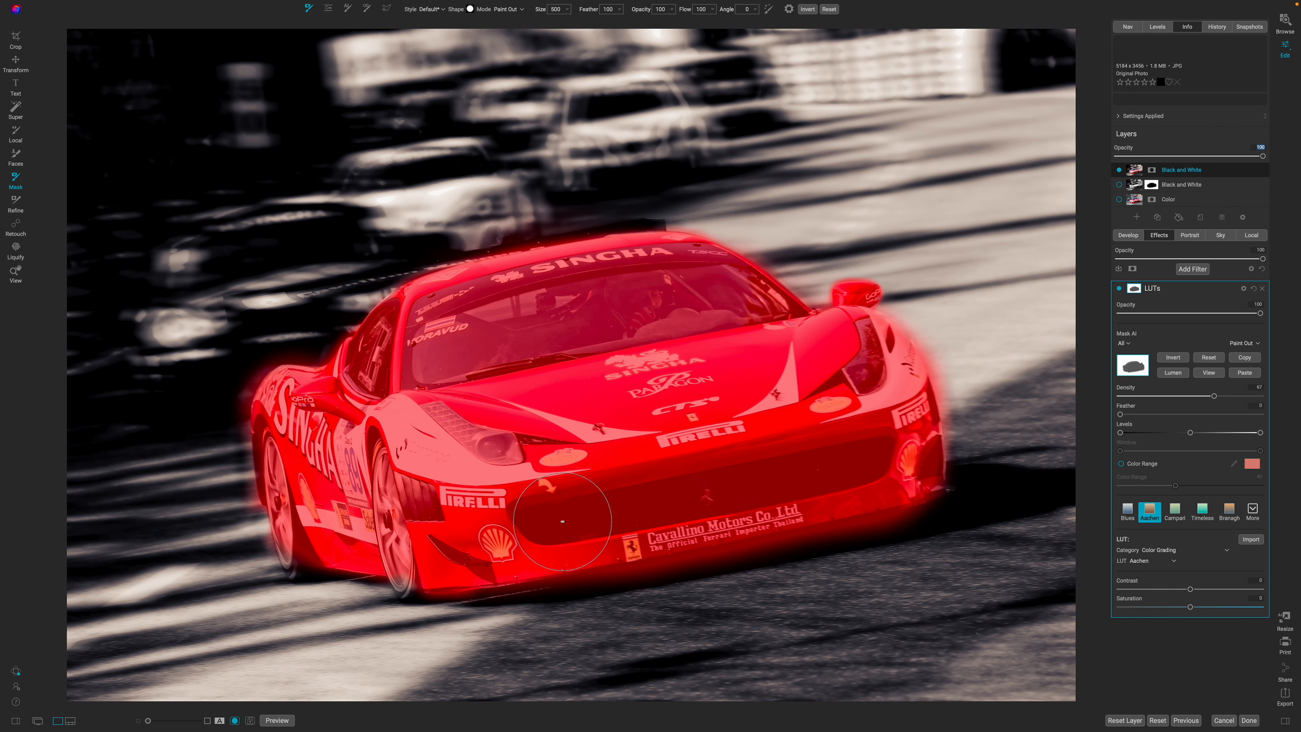
key("o")
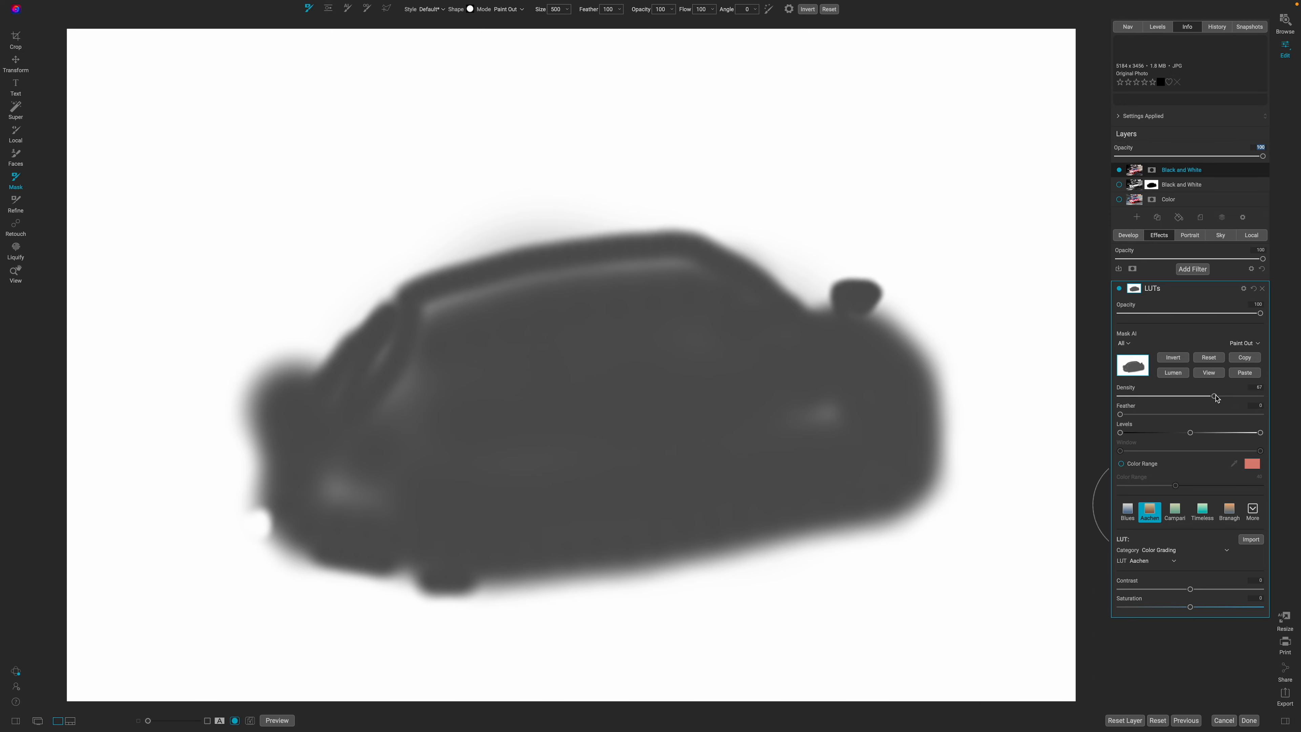
Set the LUTs mask's density to 100 and paint out the light gaps remaining inside the car's shape
left_click_drag(1215, 396, 1290, 406)
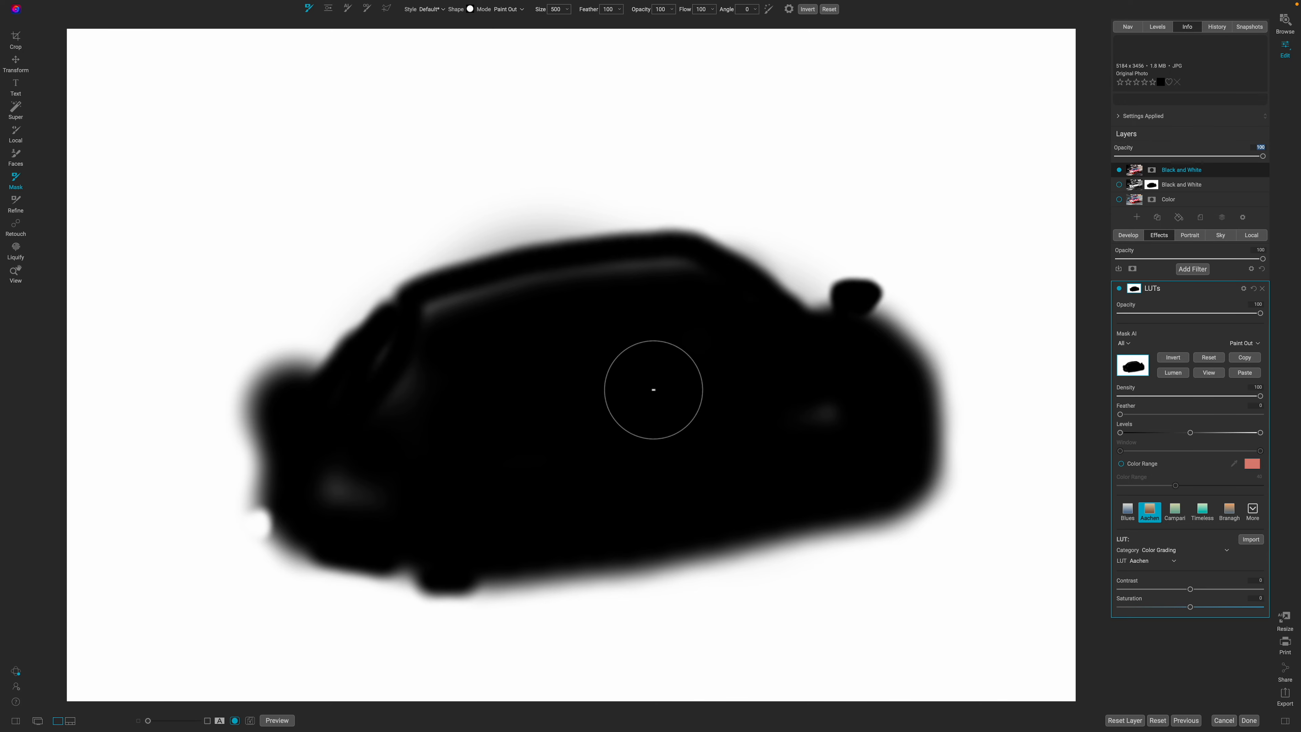
mouse_move(654, 387)
left_mouse_down()
mouse_move(897, 436)
mouse_move(842, 415)
mouse_move(743, 421)
left_mouse_up()
mouse_move(557, 435)
left_mouse_down()
mouse_move(621, 430)
mouse_move(369, 436)
mouse_move(395, 369)
mouse_move(443, 326)
mouse_move(690, 296)
left_mouse_up()
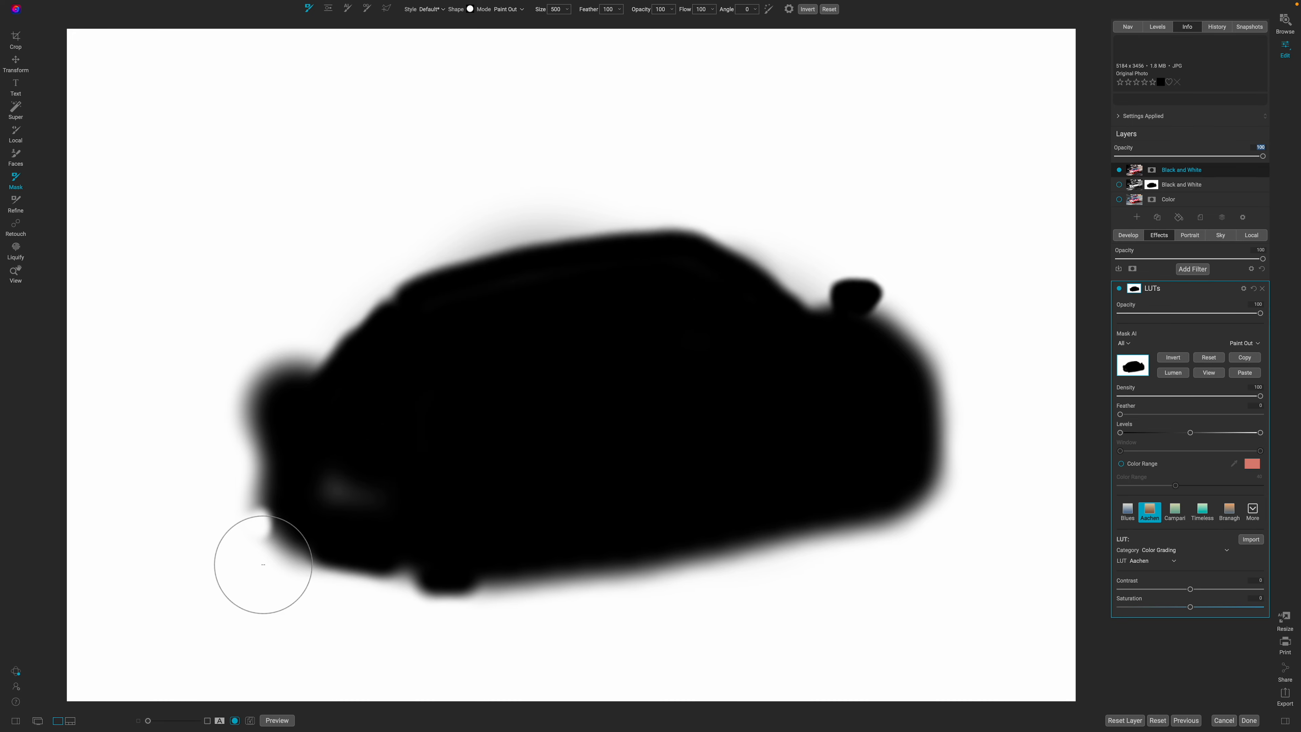
mouse_move(342, 524)
left_mouse_down()
mouse_move(372, 515)
mouse_move(525, 556)
left_mouse_up()
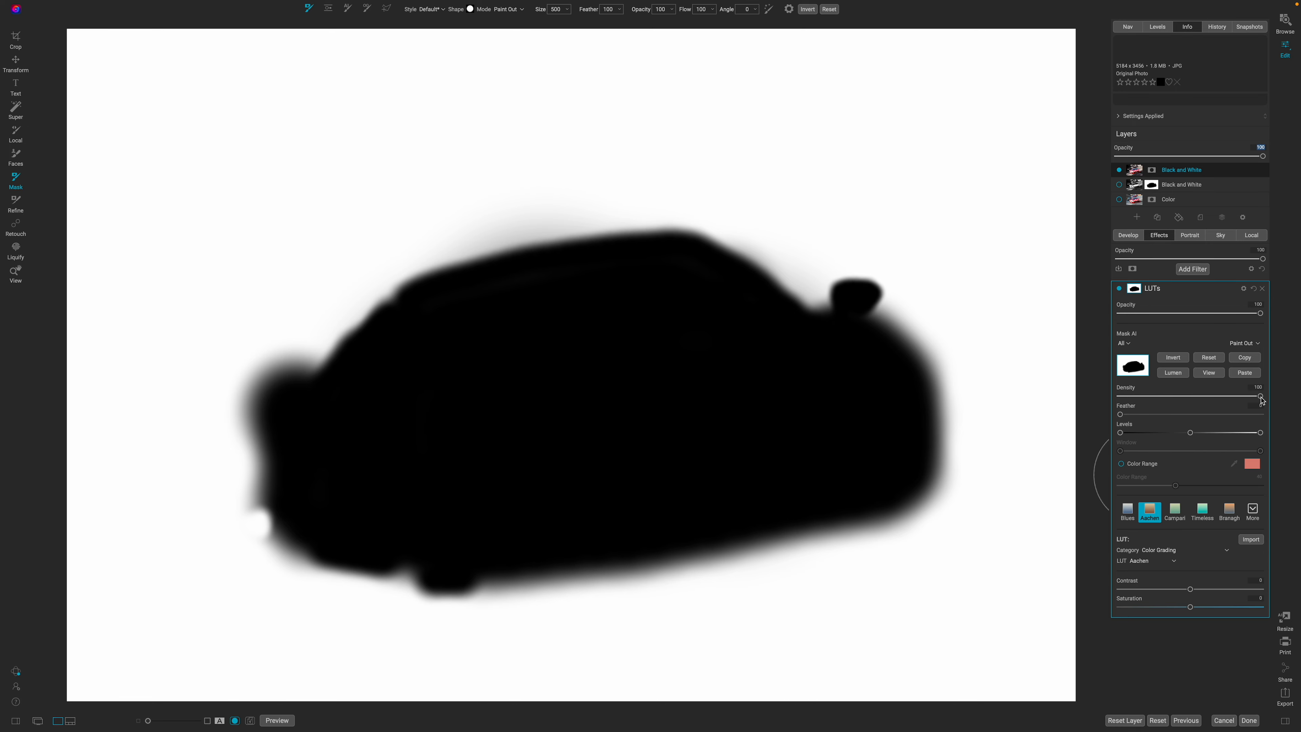
Try several reduced densities for the LUTs mask, compare the look at about 62 with the original, and restore the density to 100
left_click_drag(1260, 398, 1205, 396)
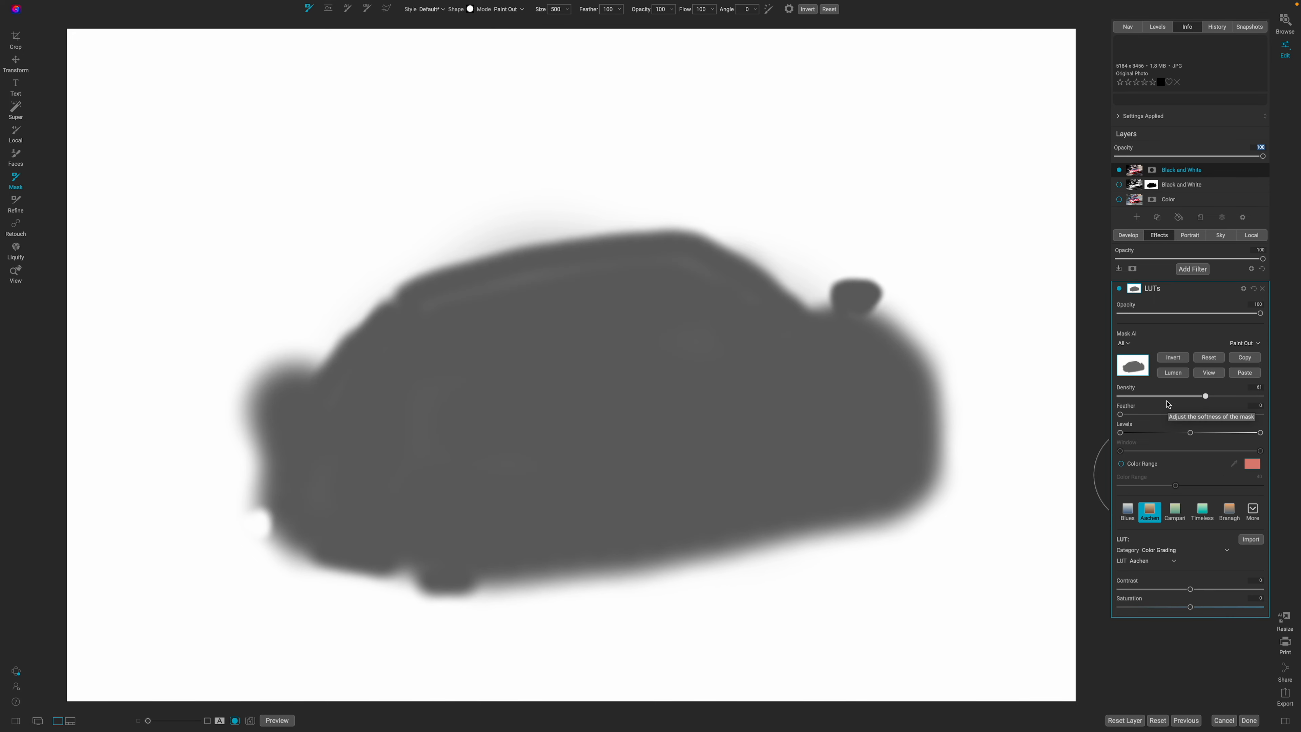
key("o")
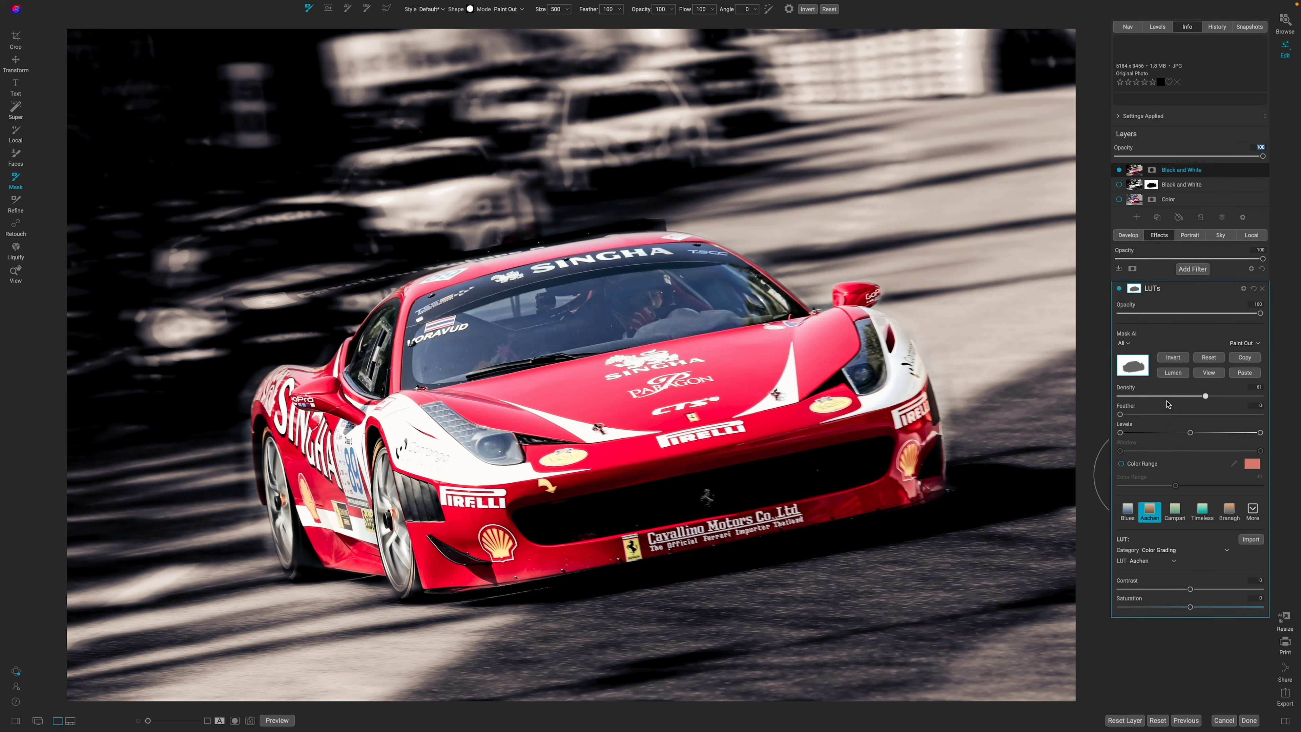
left_click_drag(1205, 395, 1062, 410)
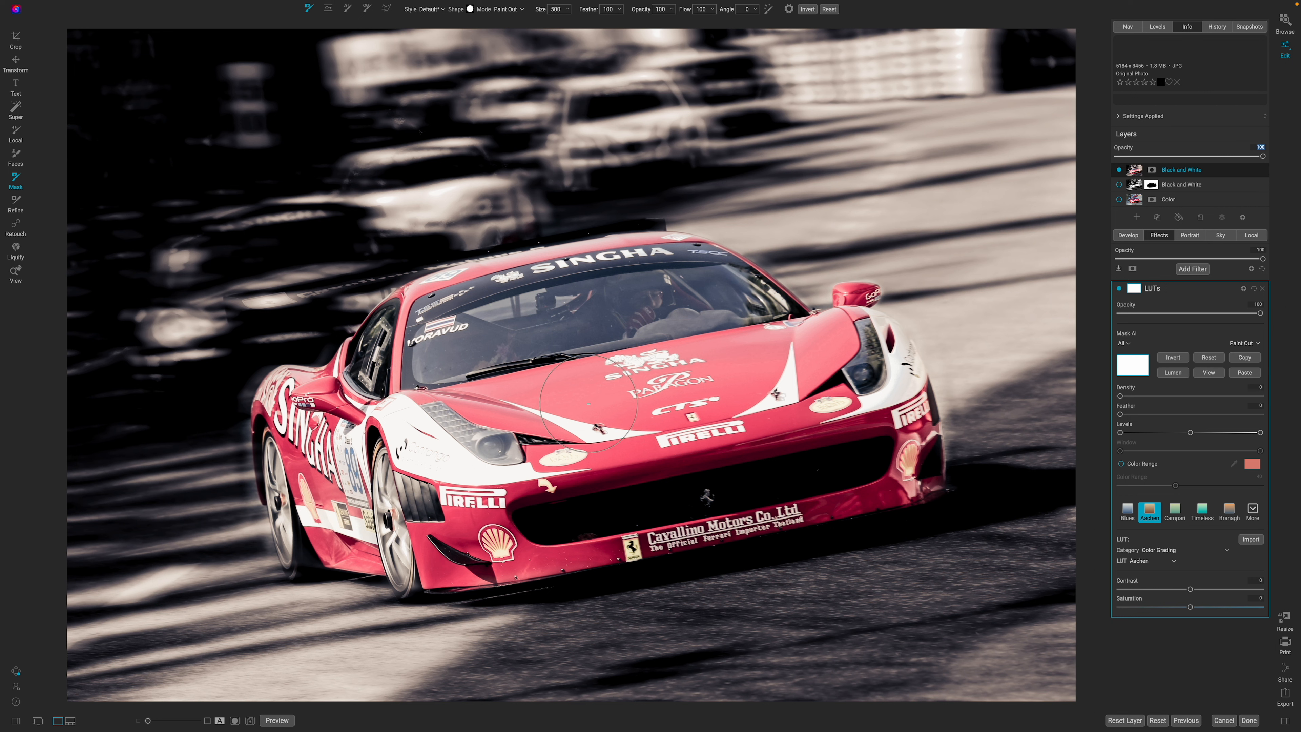
left_click_drag(1120, 396, 1197, 397)
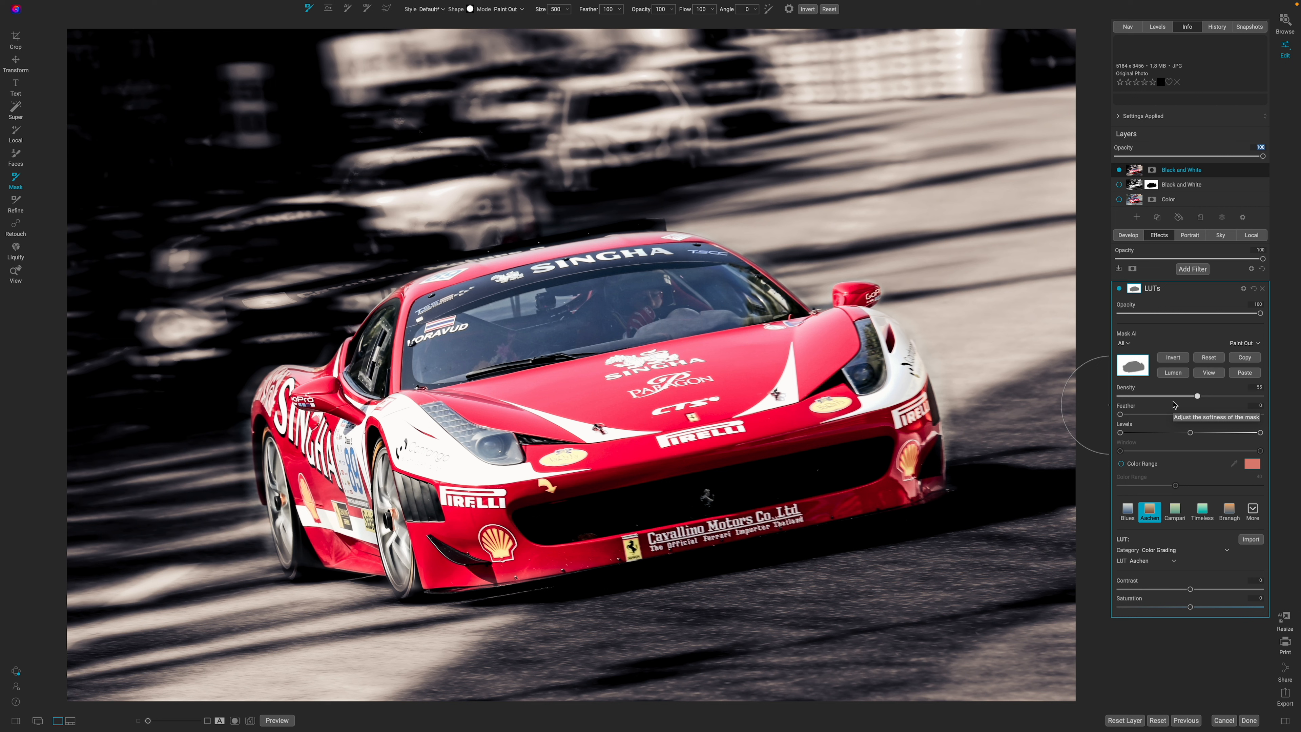
left_click_drag(1198, 398, 1207, 398)
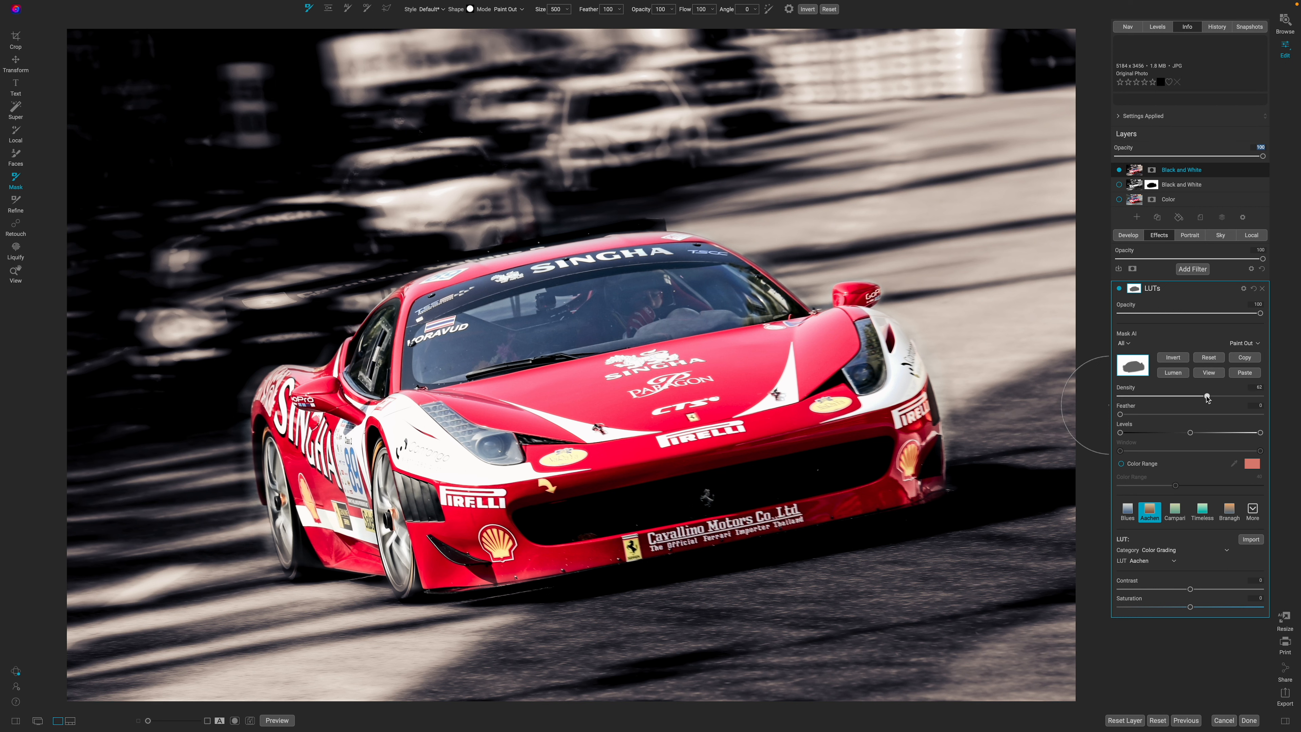
key("ctrl+p")
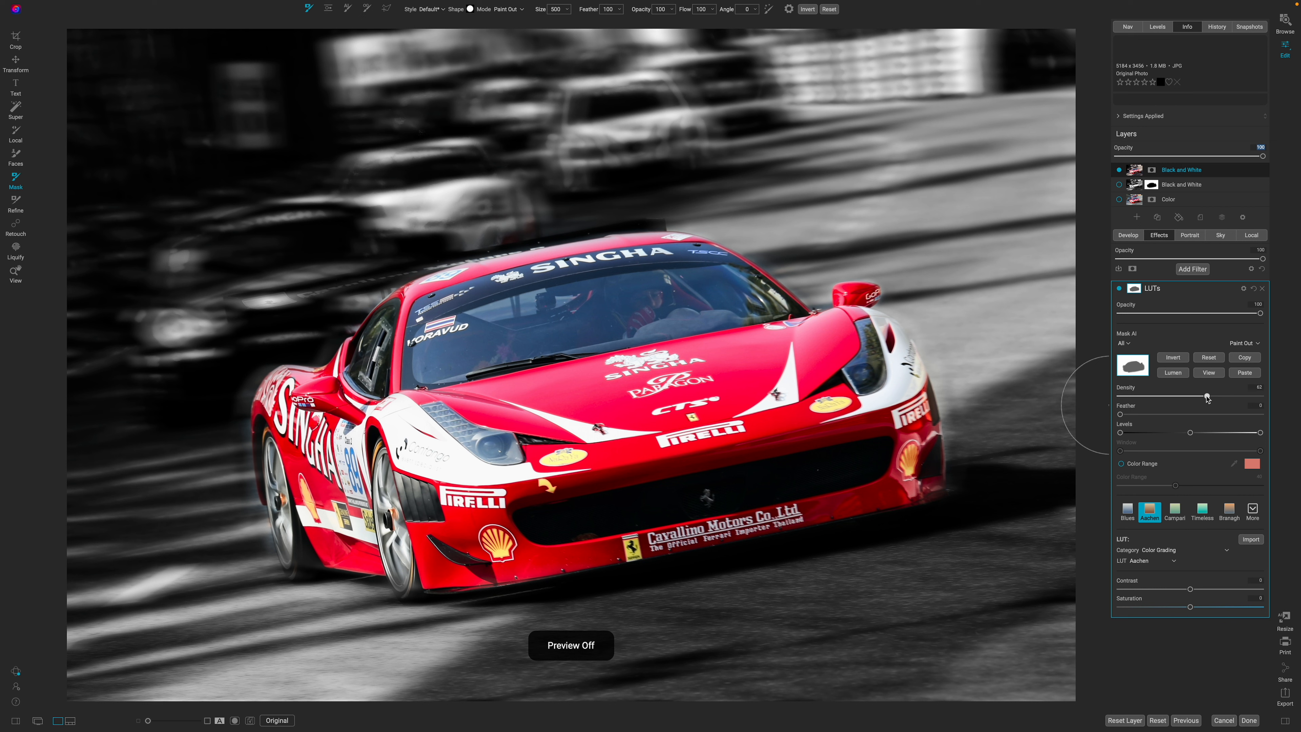
key("ctrl+p")
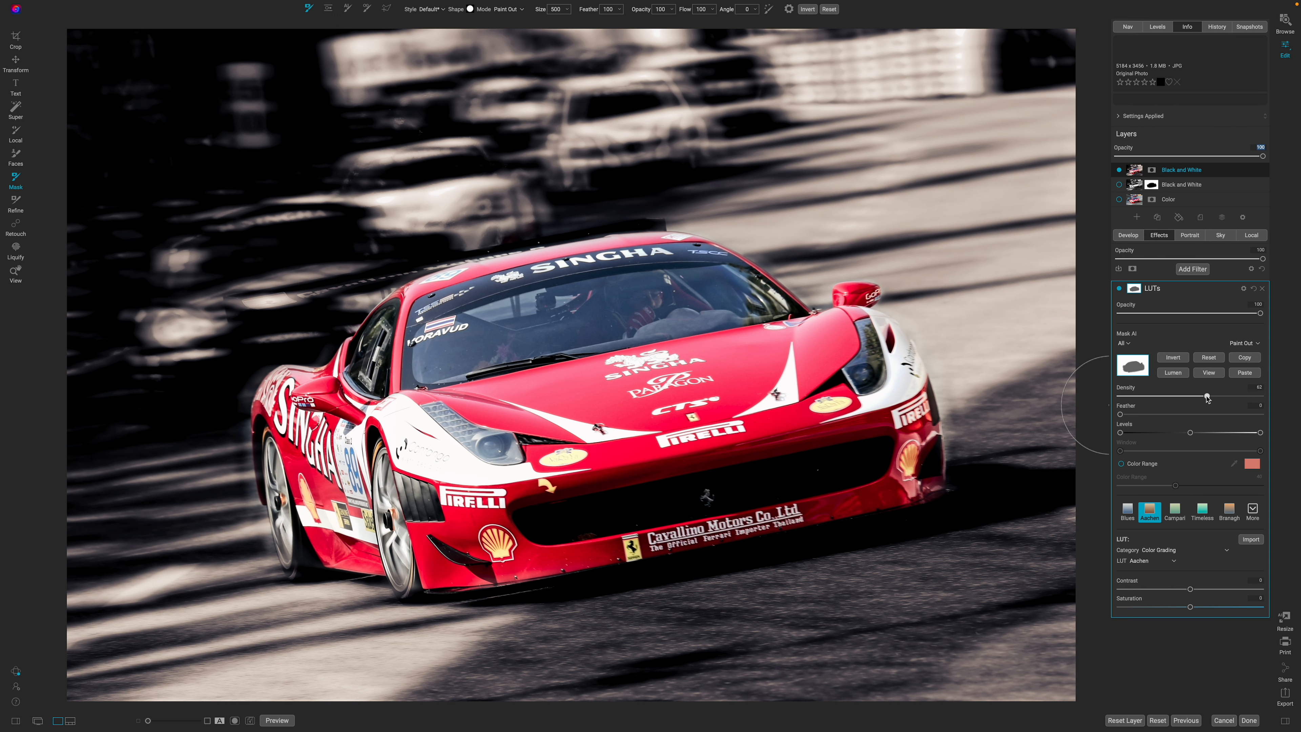
left_click_drag(1208, 398, 1265, 398)
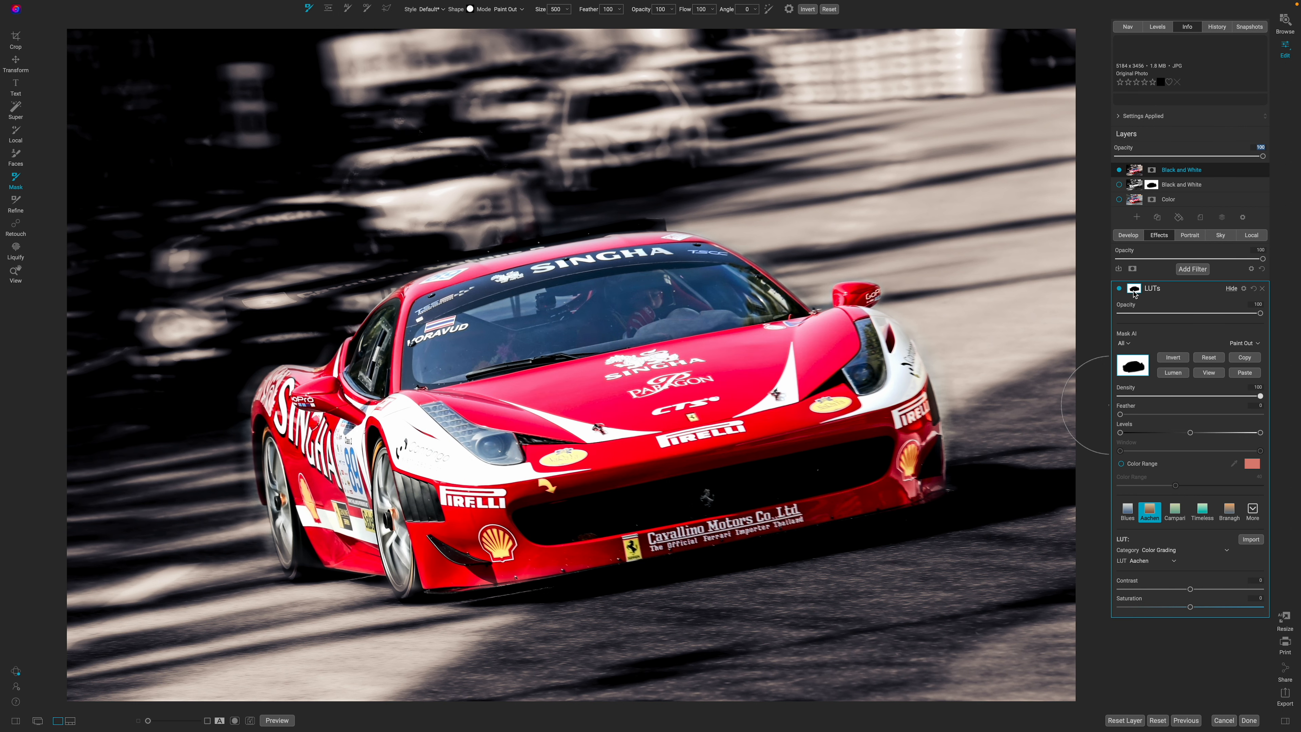
Turn off the LUTs filter, add a Photo Filter and sample the red of the car's hood as its color
left_click(1120, 290)
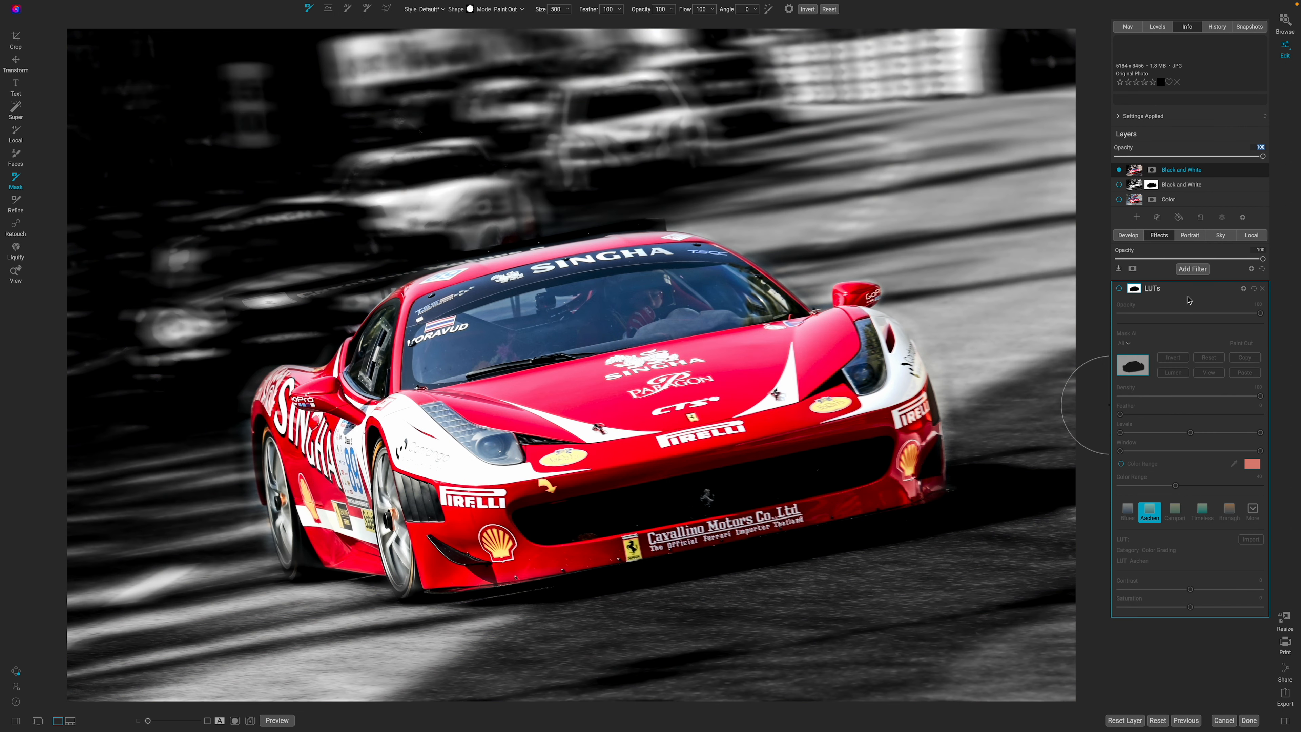
left_click(1193, 291)
left_click(1200, 273)
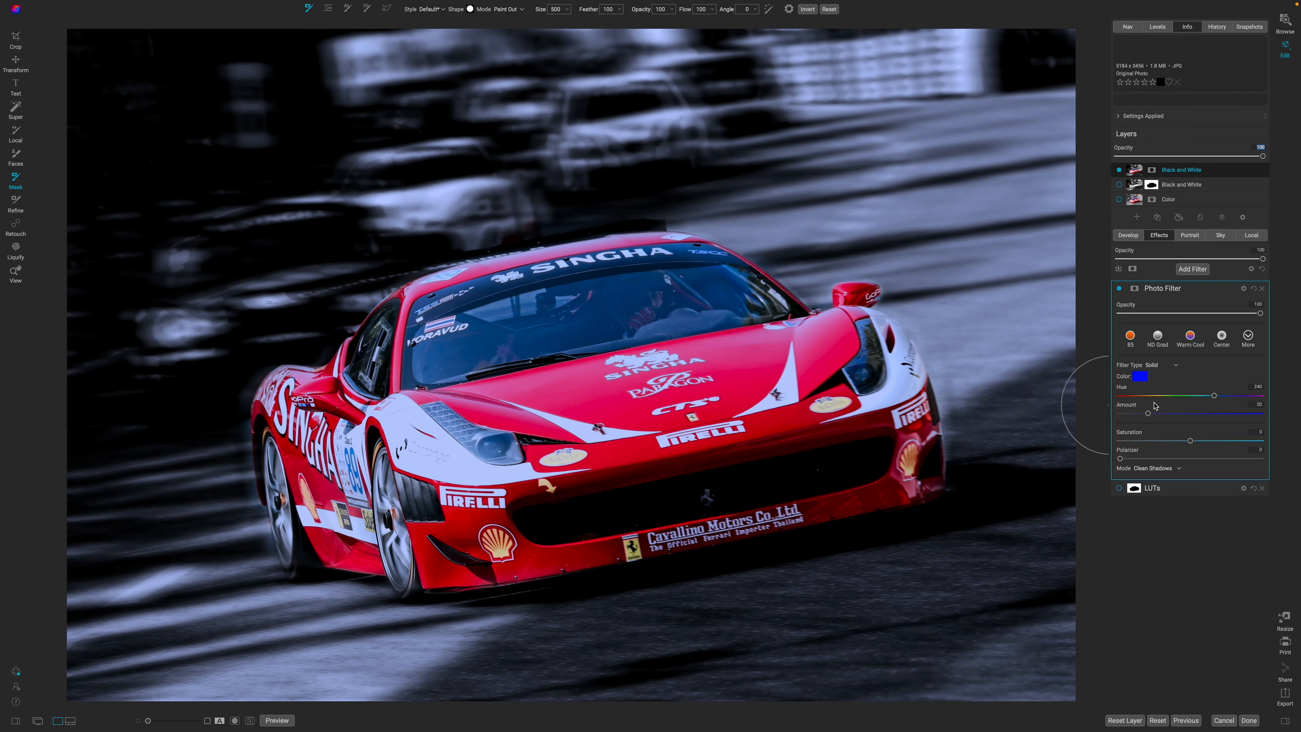
left_click(1139, 378)
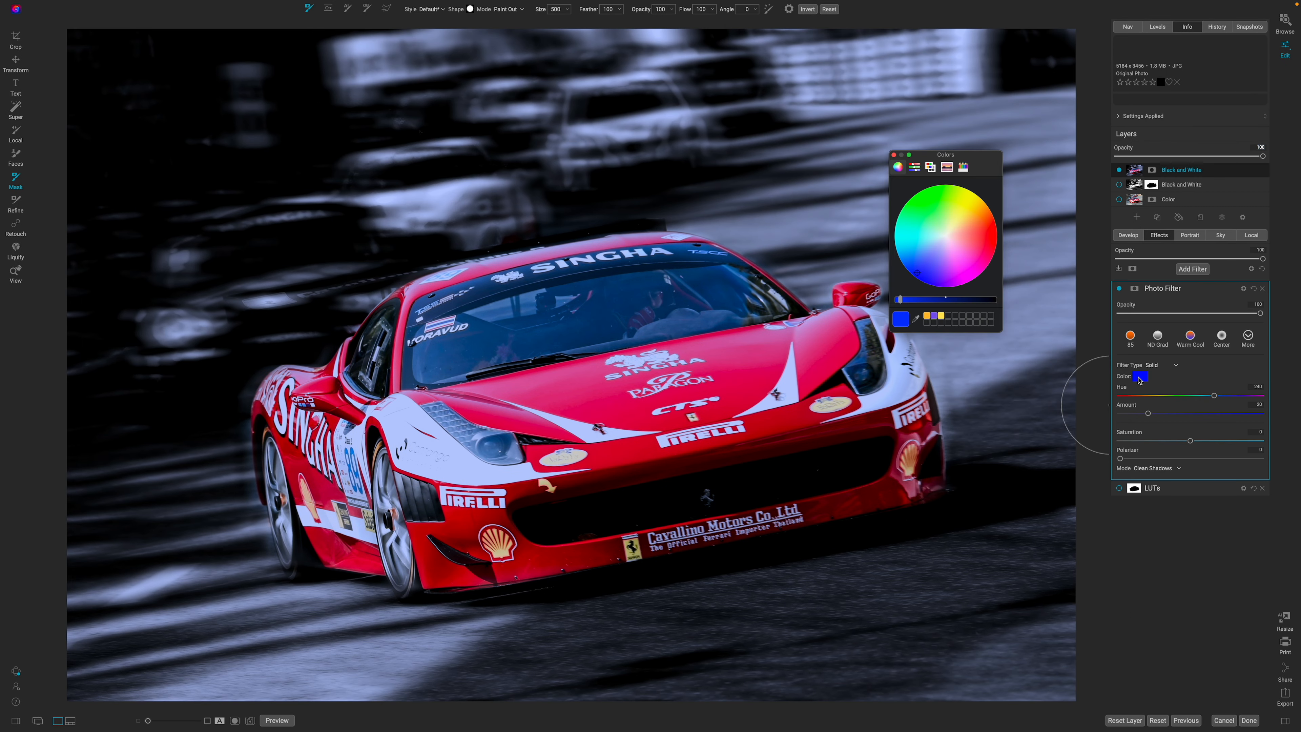
left_click(917, 322)
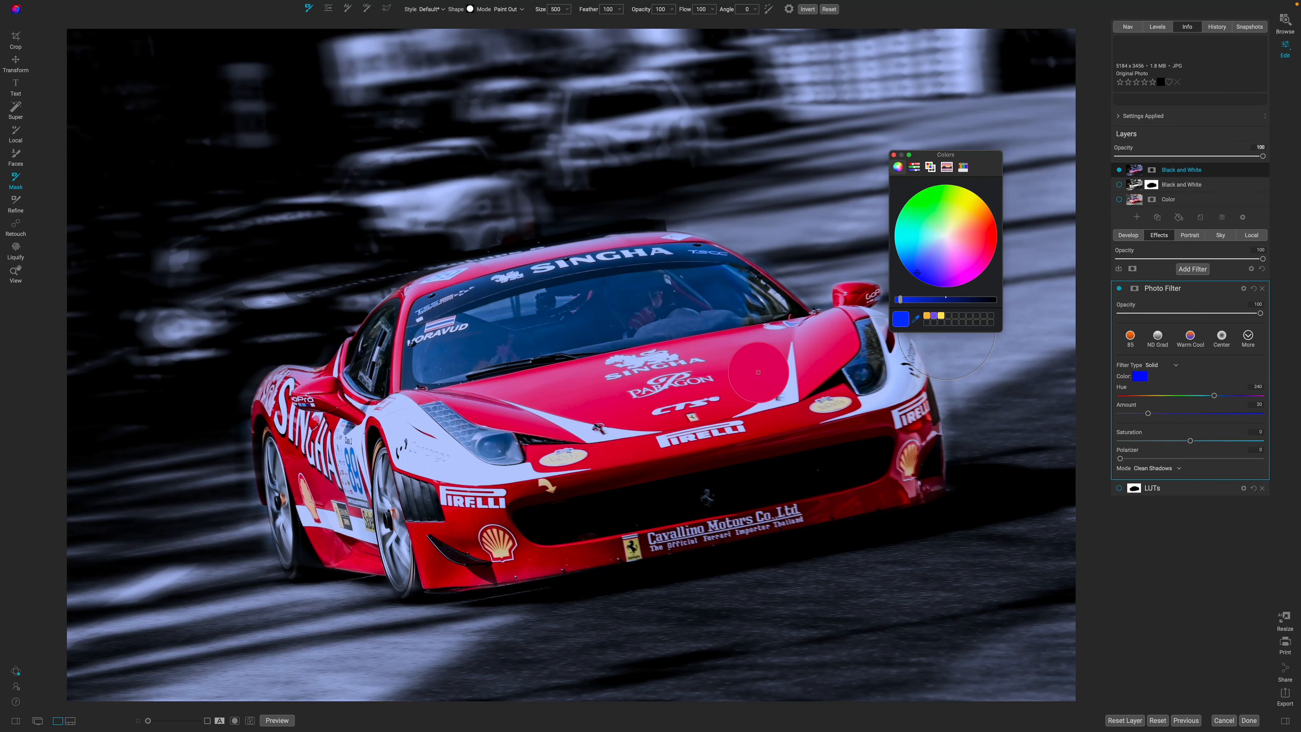
left_click(758, 373)
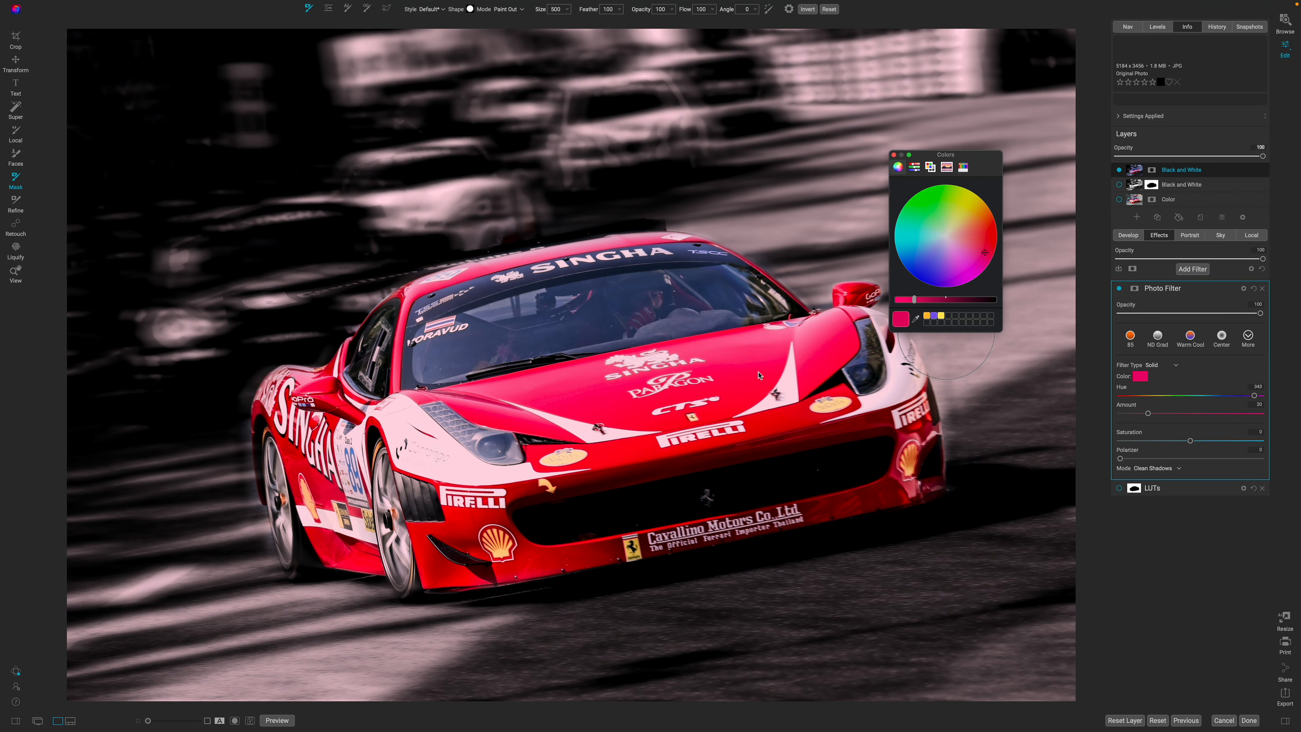
Set the Photo Filter's amount to about 77, paste the car mask into it and reduce the mask density to about 54
left_click(1149, 414)
left_click_drag(1149, 415, 1229, 416)
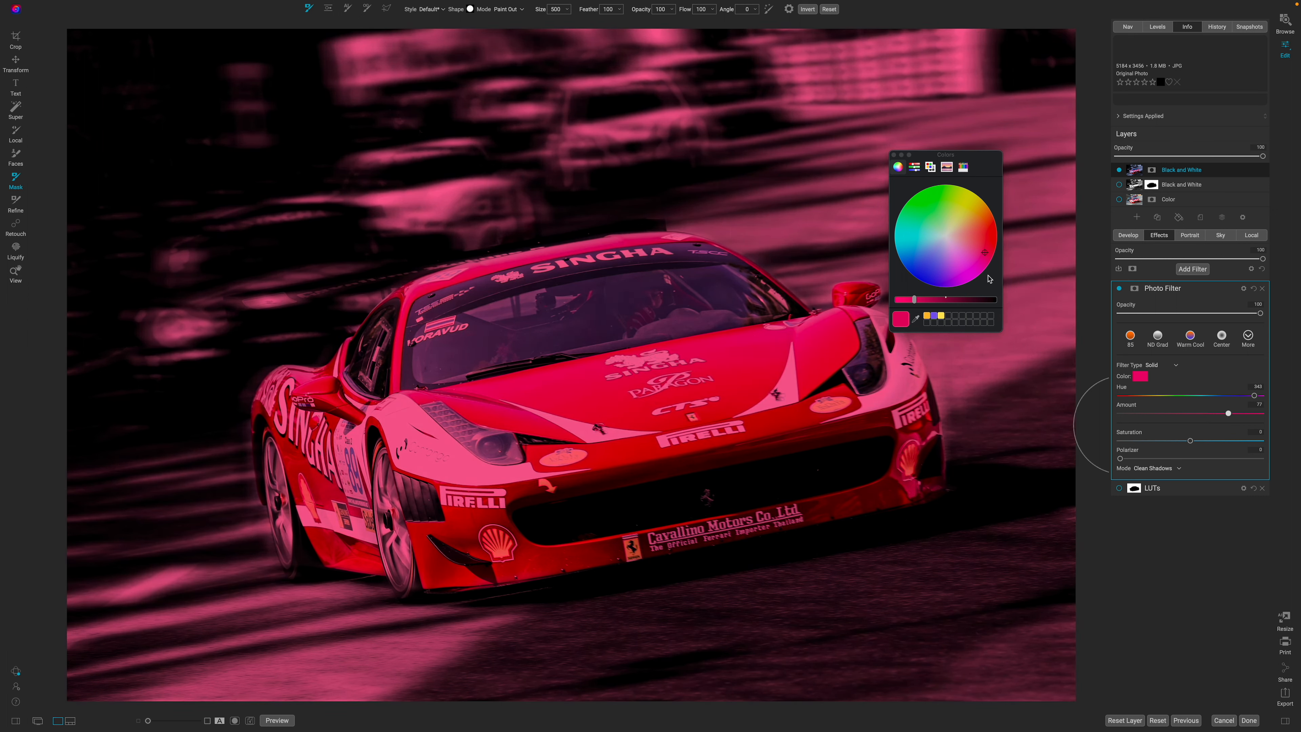
left_click(893, 155)
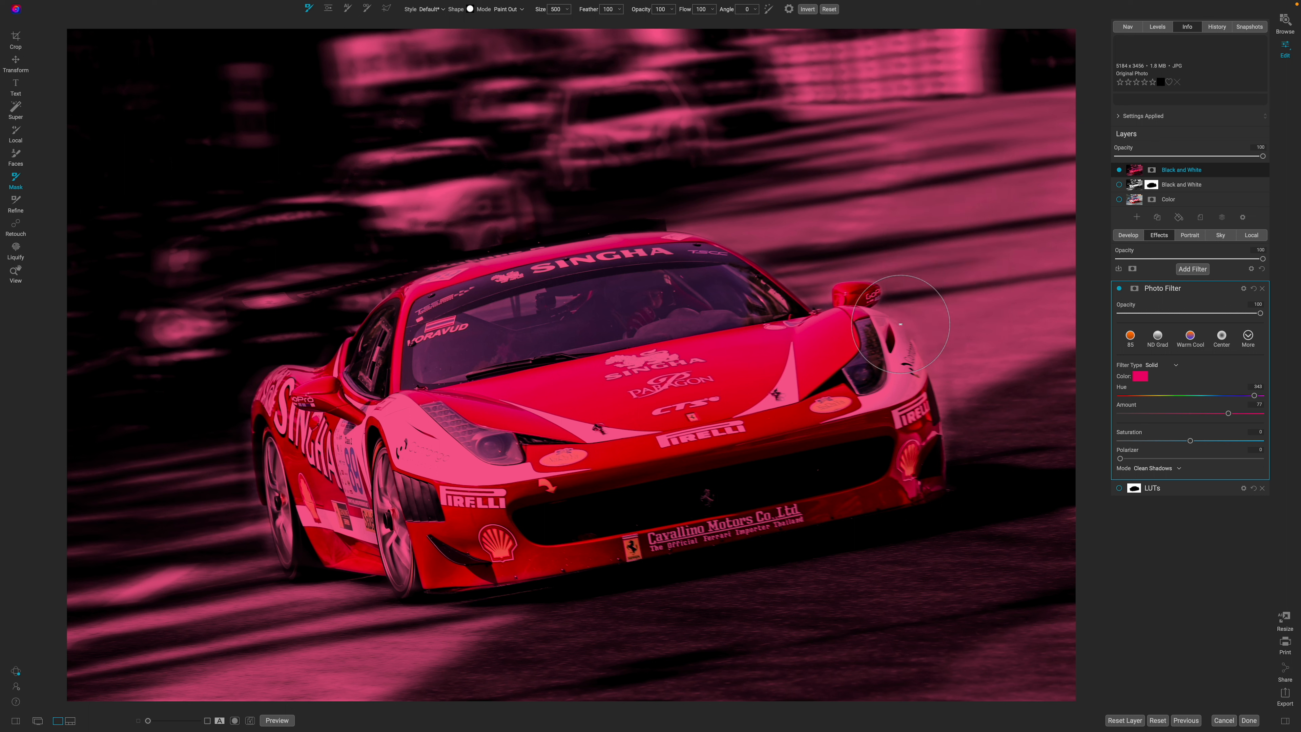
left_click(1134, 289)
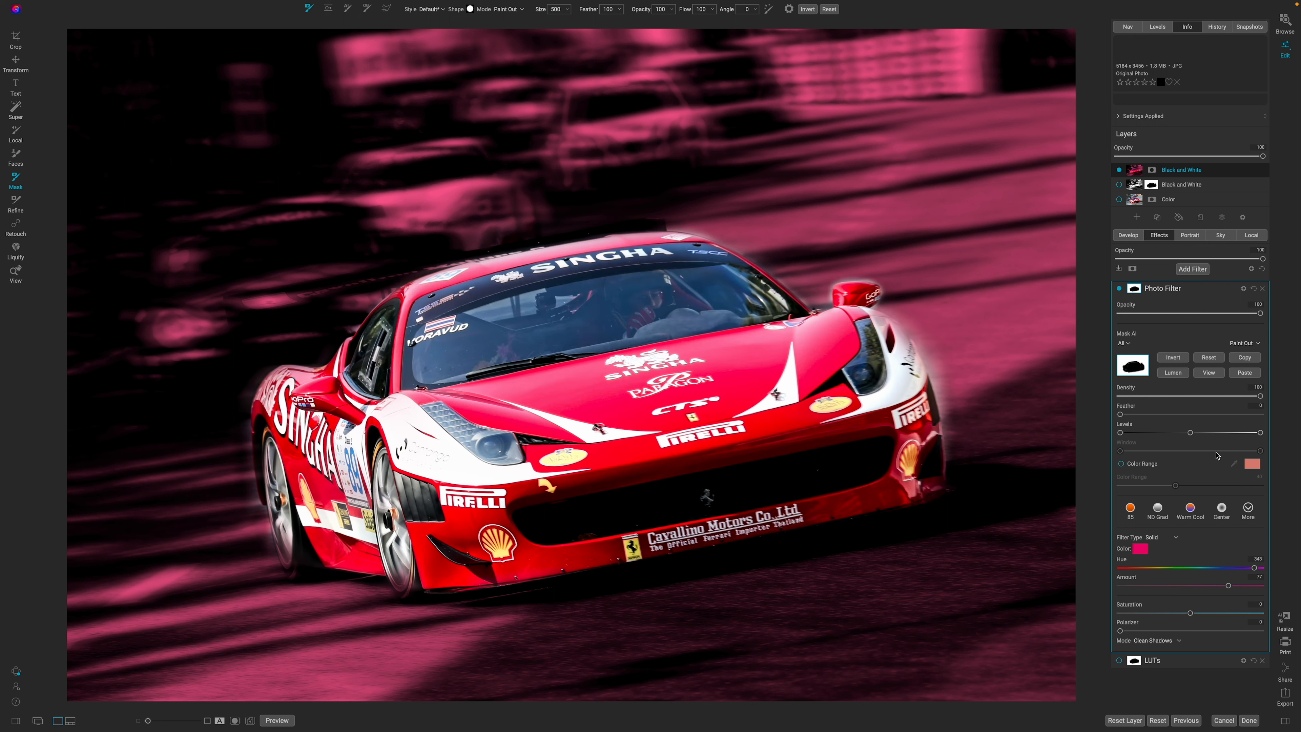
left_click(1244, 373)
left_click_drag(1260, 396, 1197, 402)
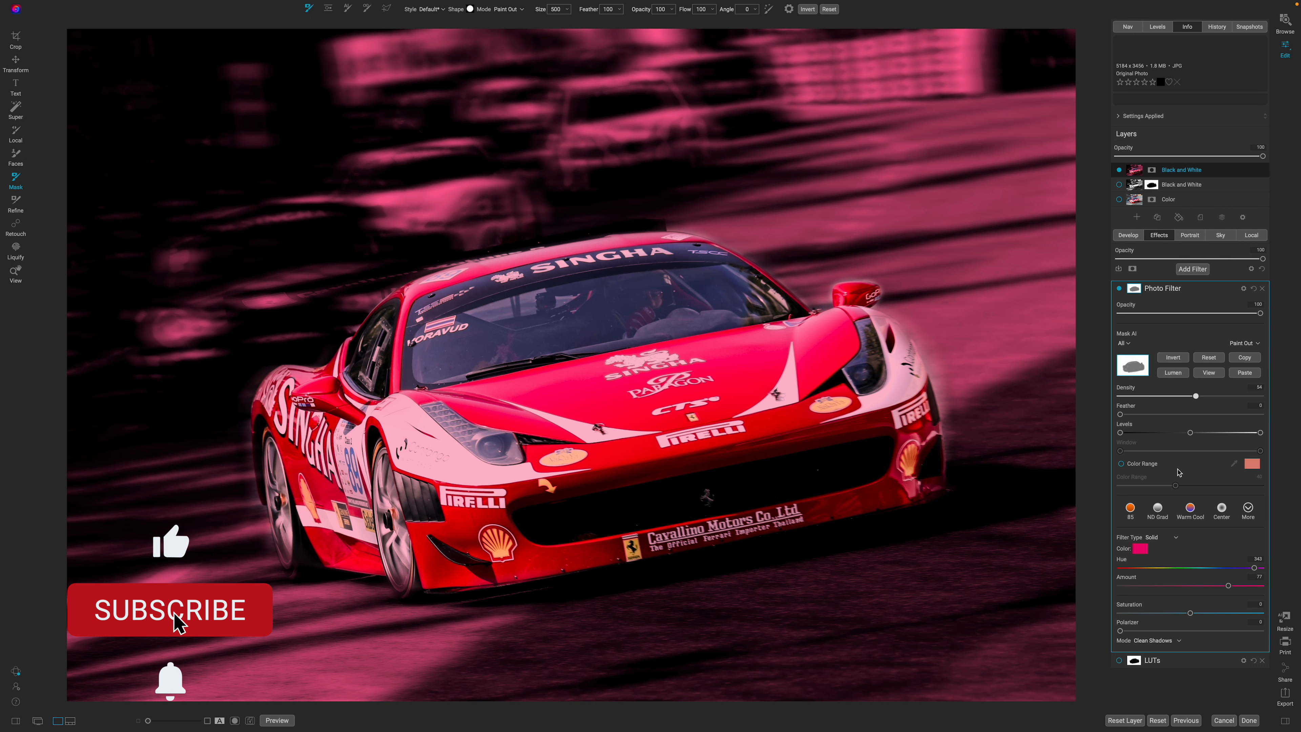
Set the Photo Filter's blending mode to Overlay and lower its opacity to about 79
left_click(1244, 288)
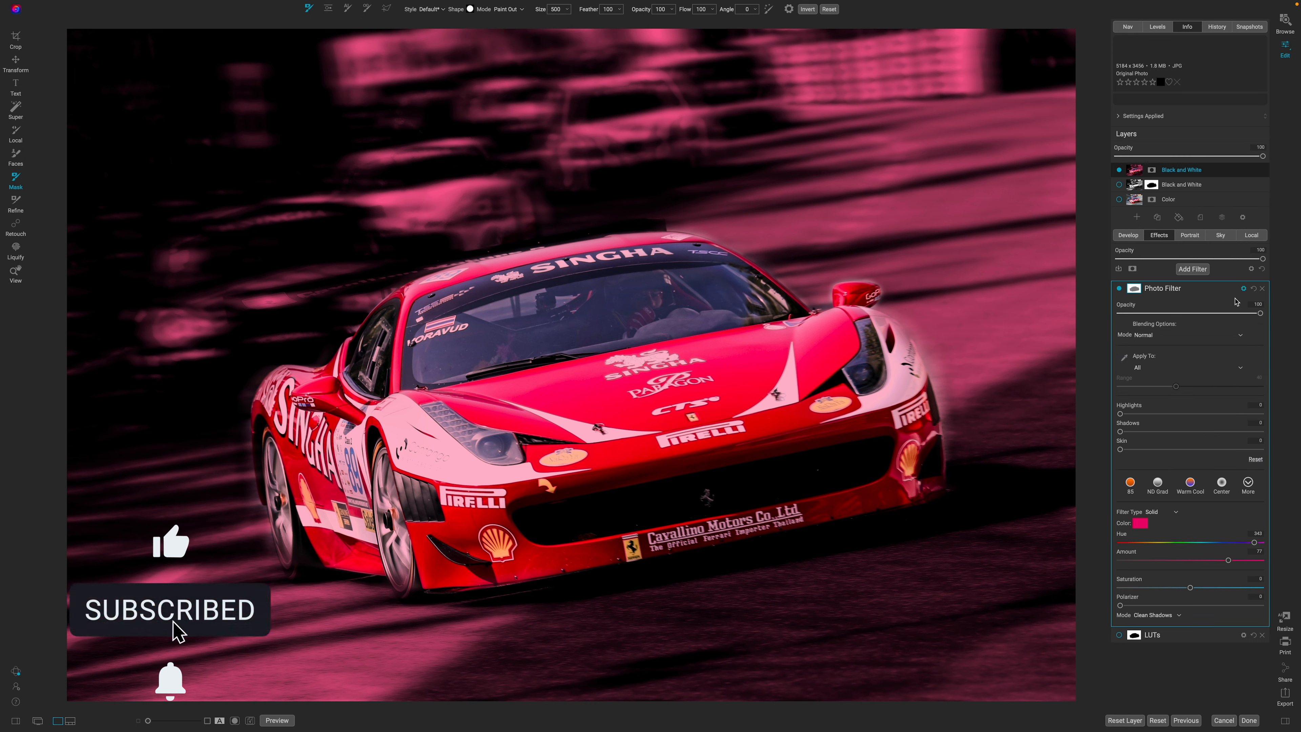
left_click(1156, 339)
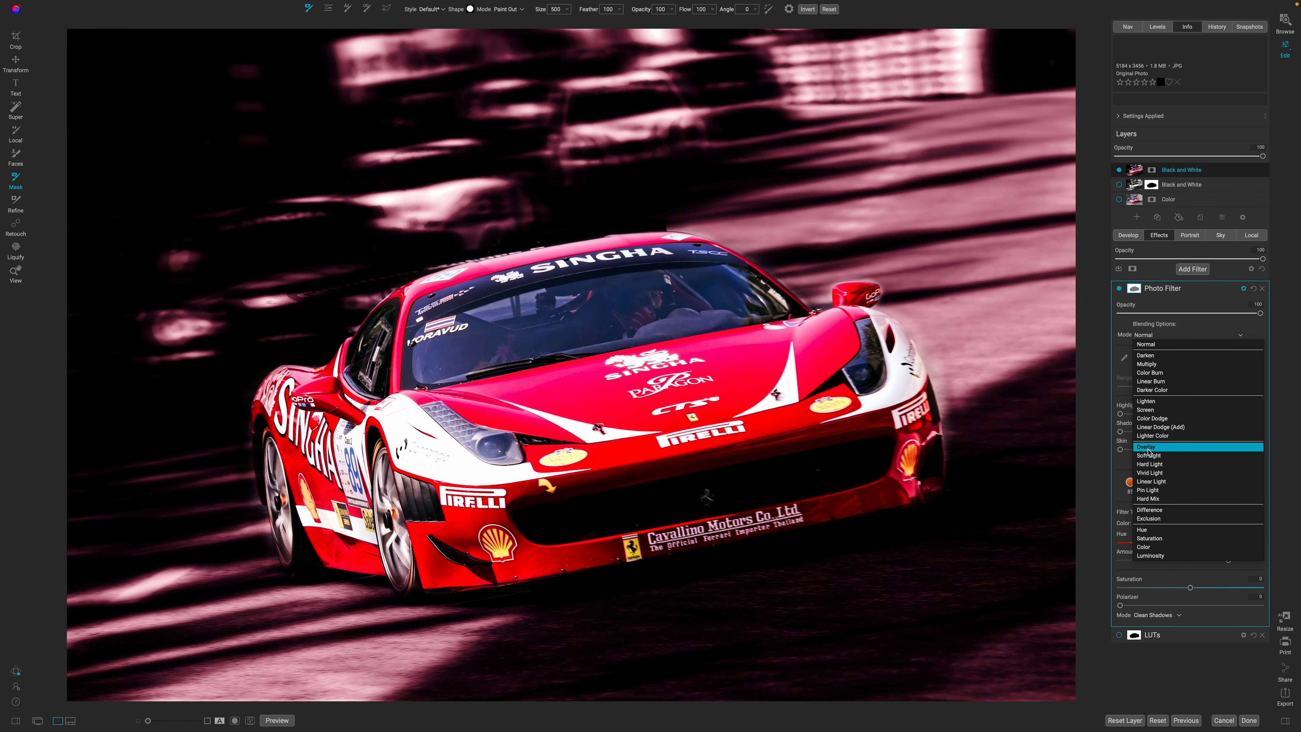
left_click(1147, 448)
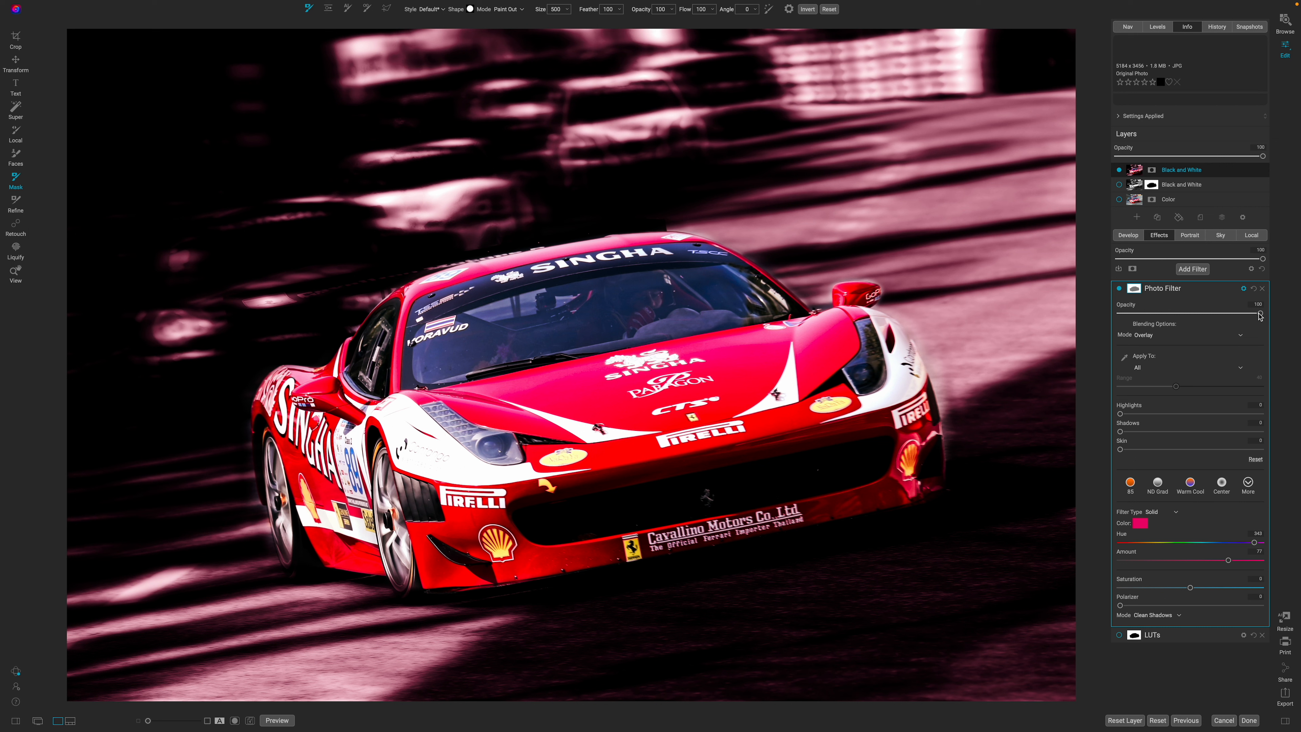
left_click_drag(1260, 313, 1231, 316)
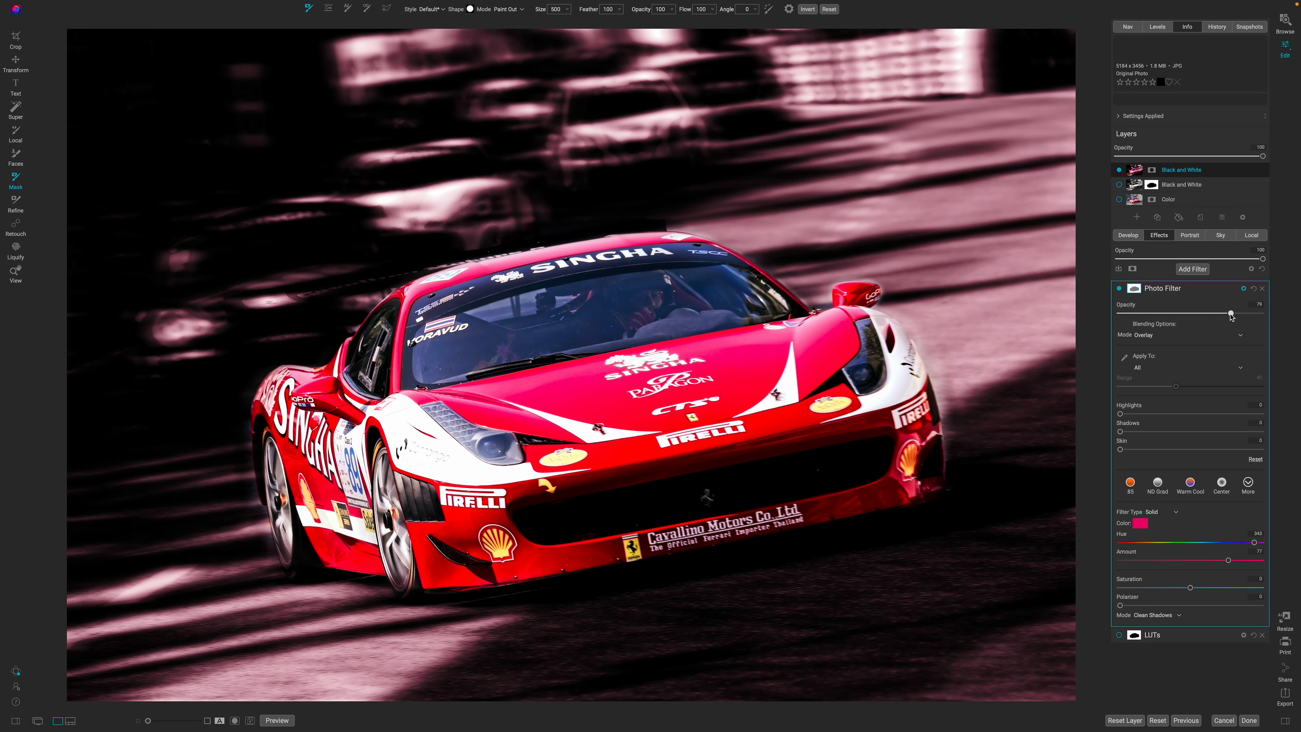